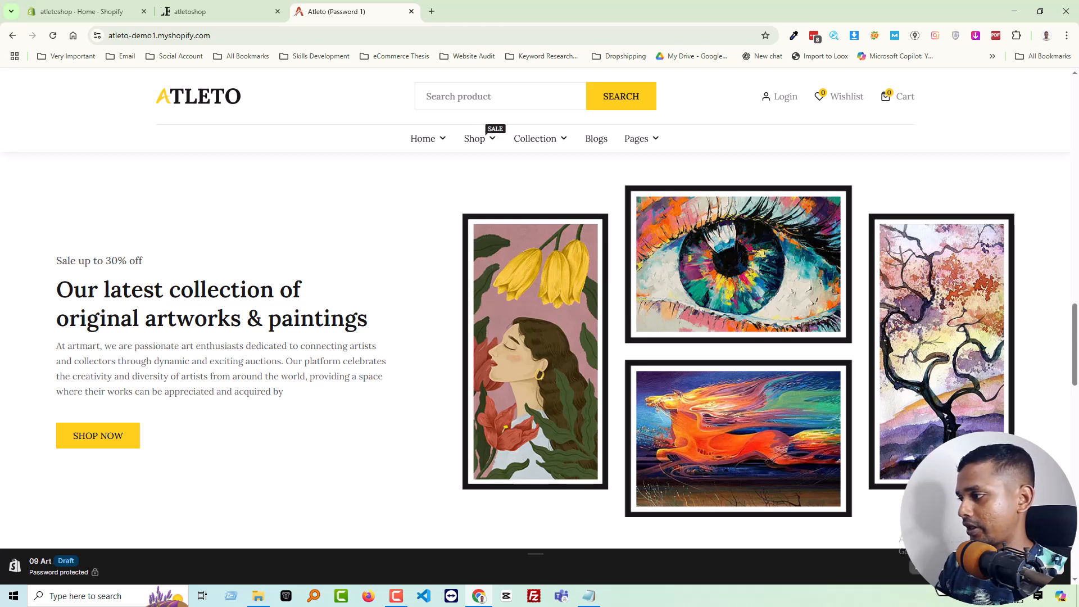
Hide the demo store's preview bar, switch to the atletoshop storefront and review its homepage down to the newsletter signup
click(933, 567)
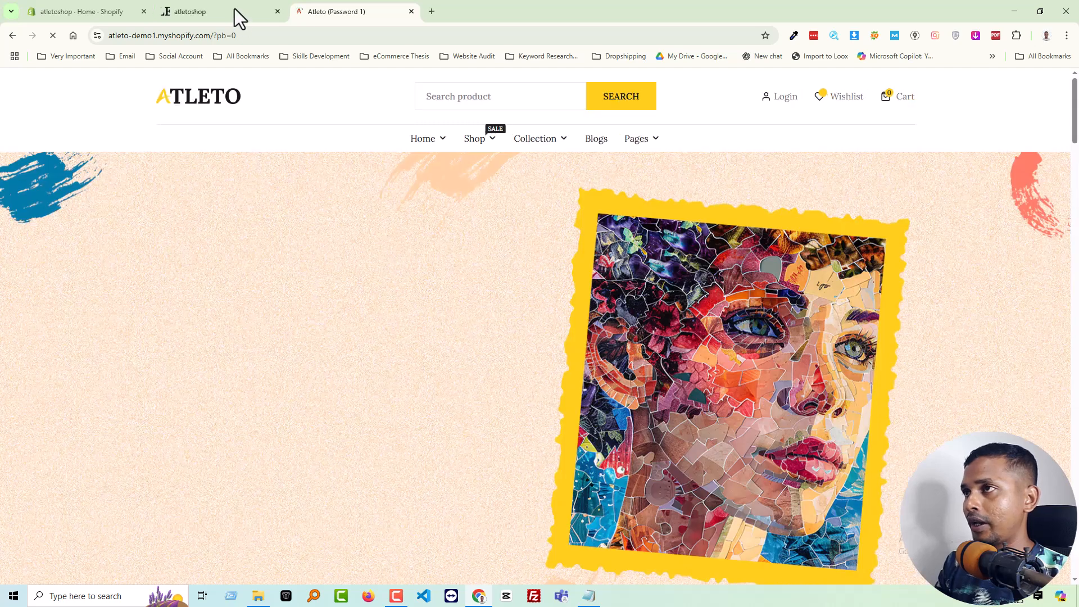
click(234, 10)
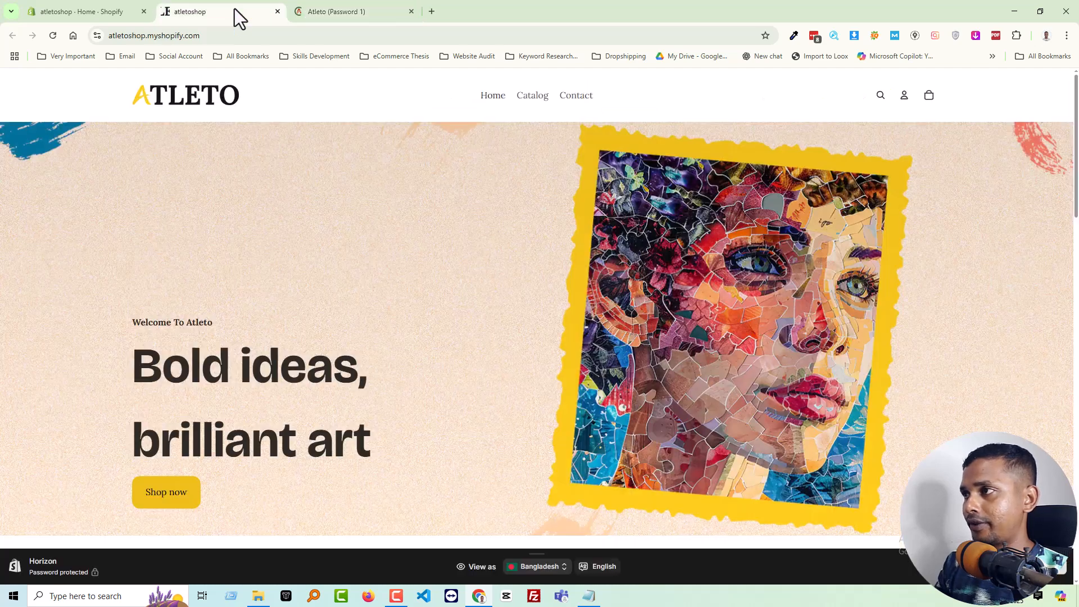
scroll(667, 306, down, 10)
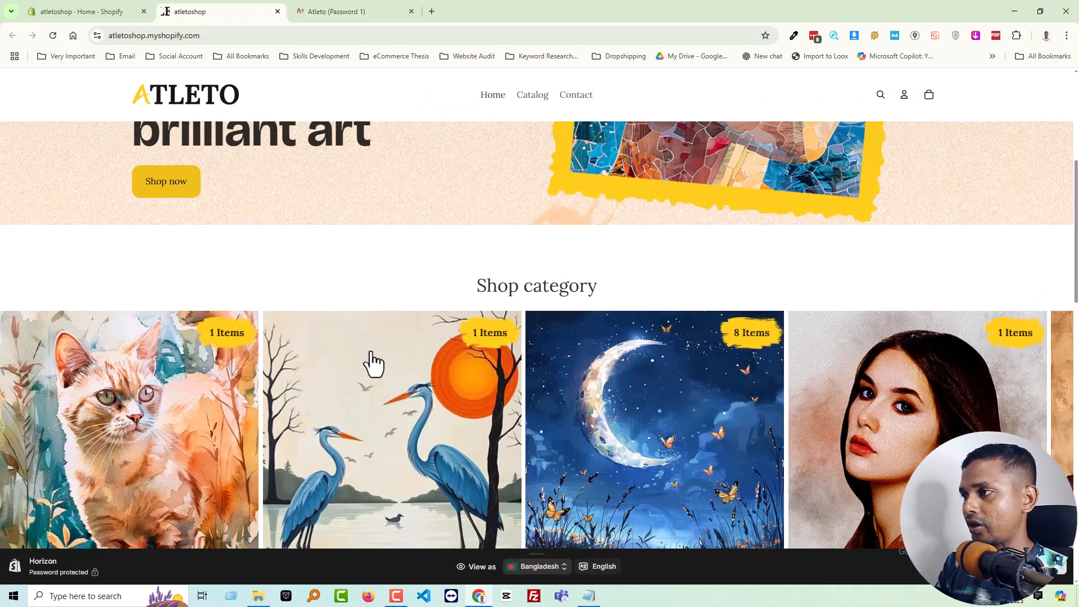
scroll(581, 289, up, 4)
scroll(598, 308, down, 3)
scroll(597, 326, up, 3)
scroll(414, 313, down, 6)
scroll(258, 315, up, 3)
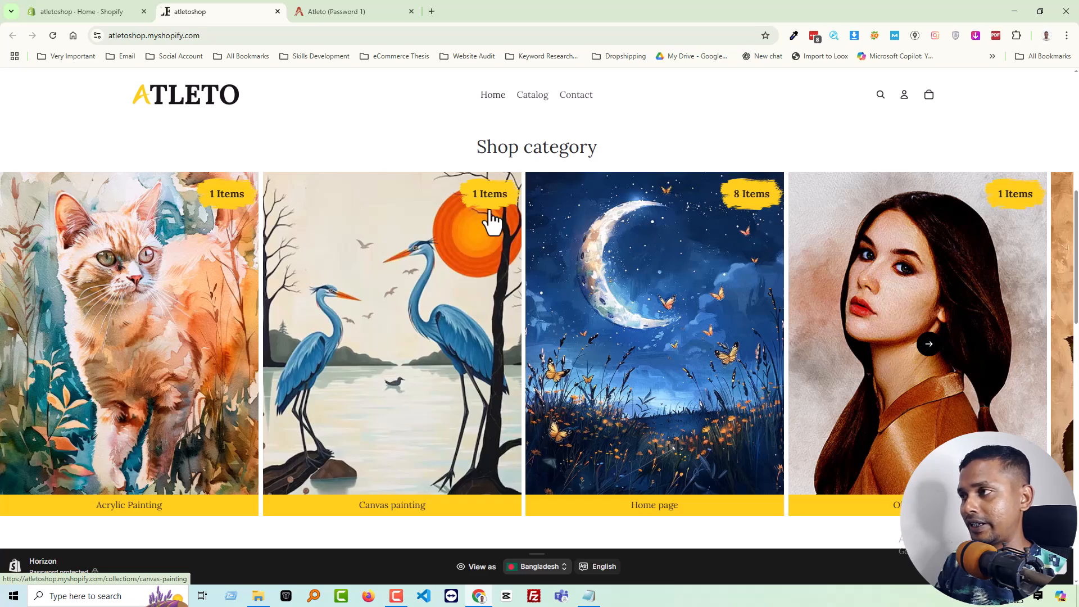
scroll(494, 234, down, 6)
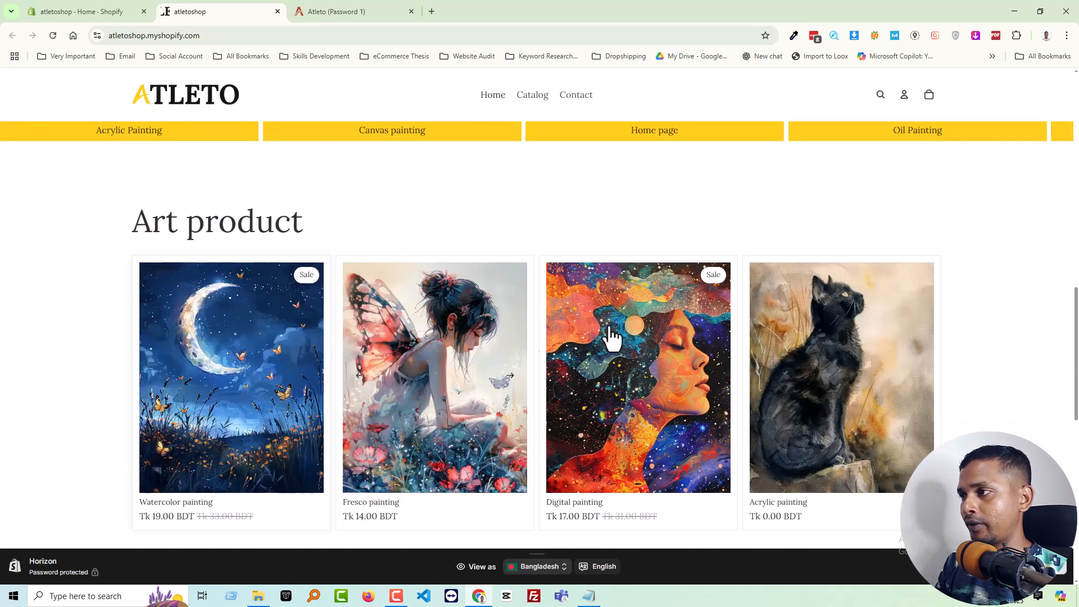
scroll(541, 337, down, 3)
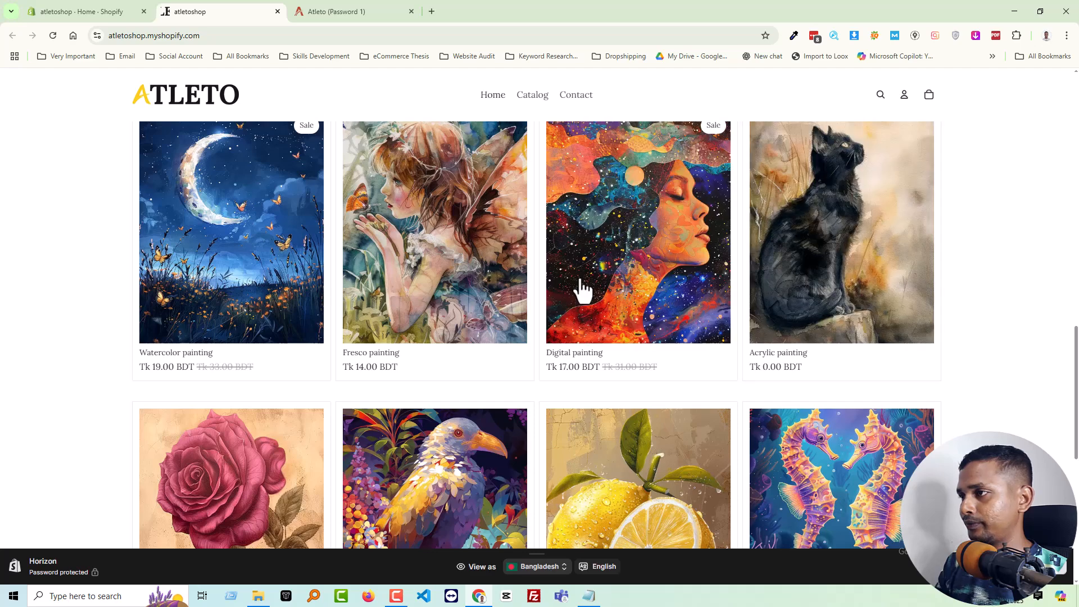
scroll(731, 295, down, 4)
scroll(332, 310, down, 4)
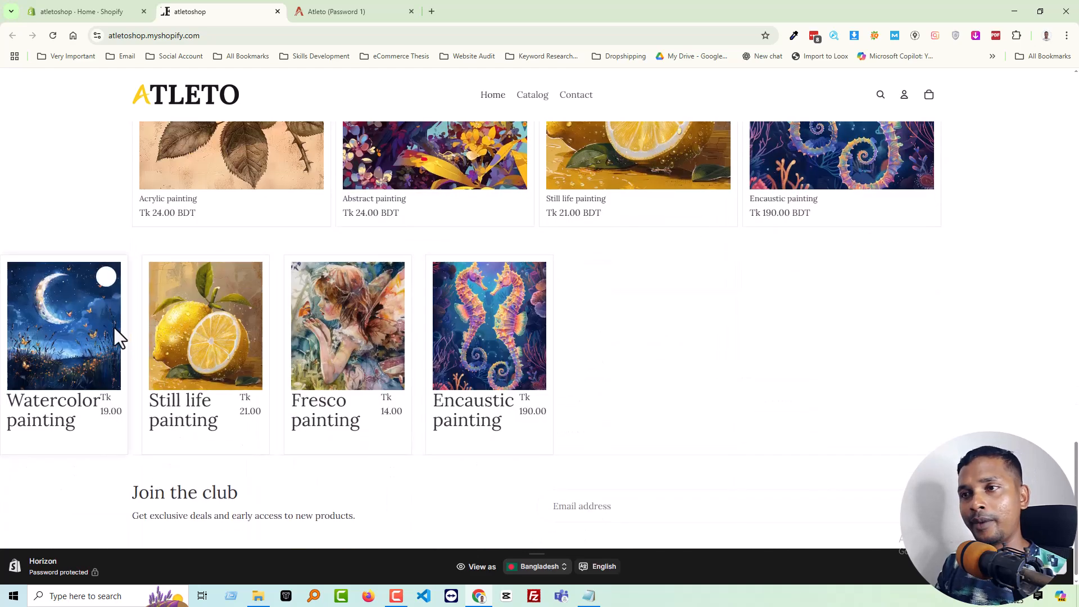
Return to the Atleto demo store, dismiss the gift bundle popup and review the homepage's Art product section
click(365, 14)
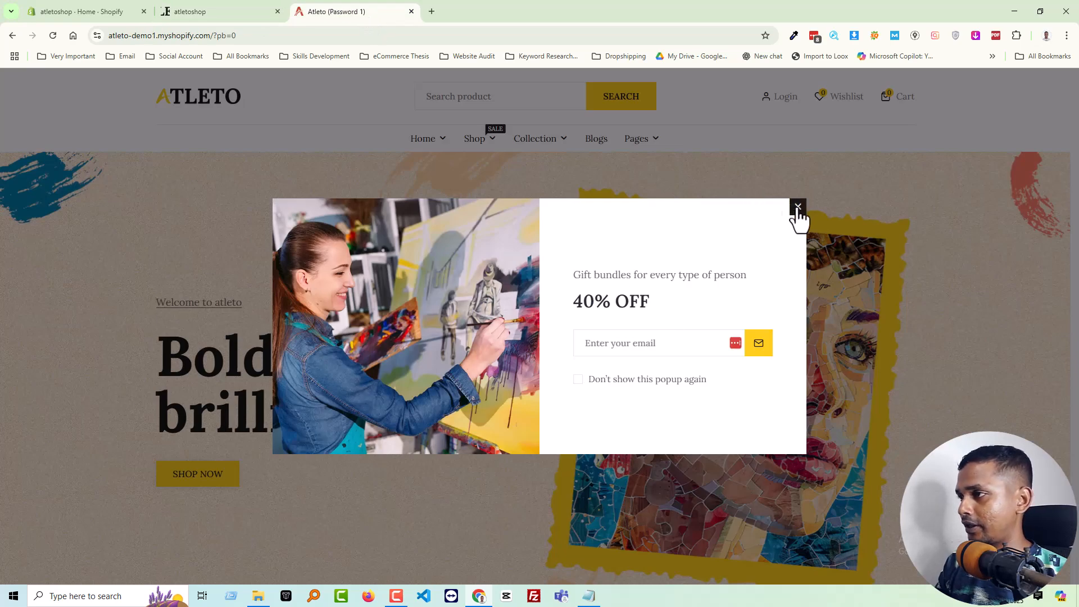
click(798, 206)
scroll(414, 296, down, 15)
scroll(421, 265, down, 2)
scroll(438, 292, up, 3)
scroll(438, 292, up, 1)
Open the Still life painting's quick view, examine its product options and purchase controls, and close it
click(444, 377)
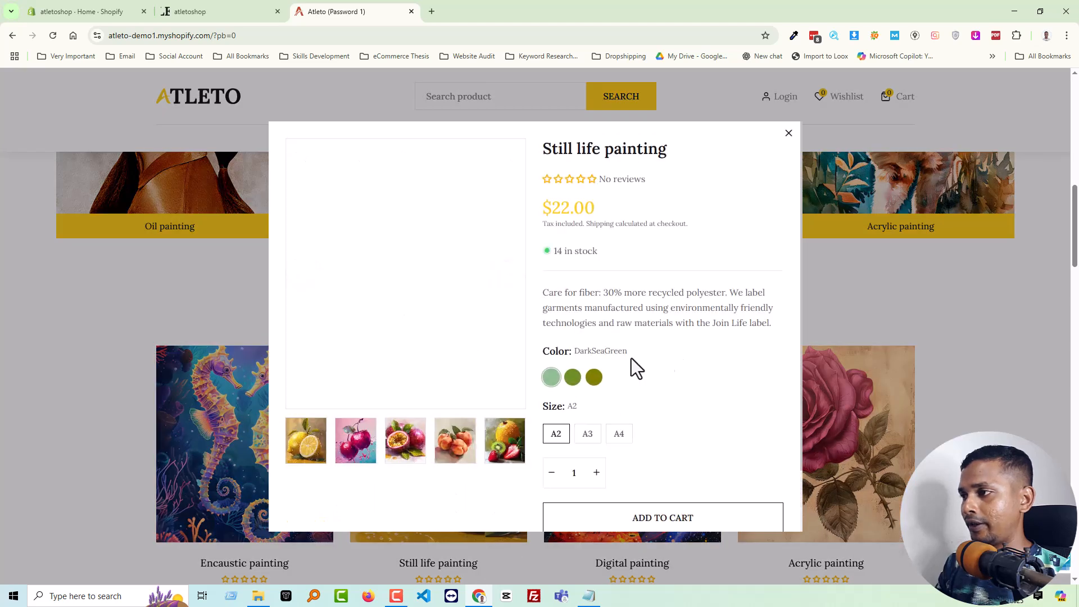
scroll(638, 332, down, 3)
scroll(618, 376, up, 2)
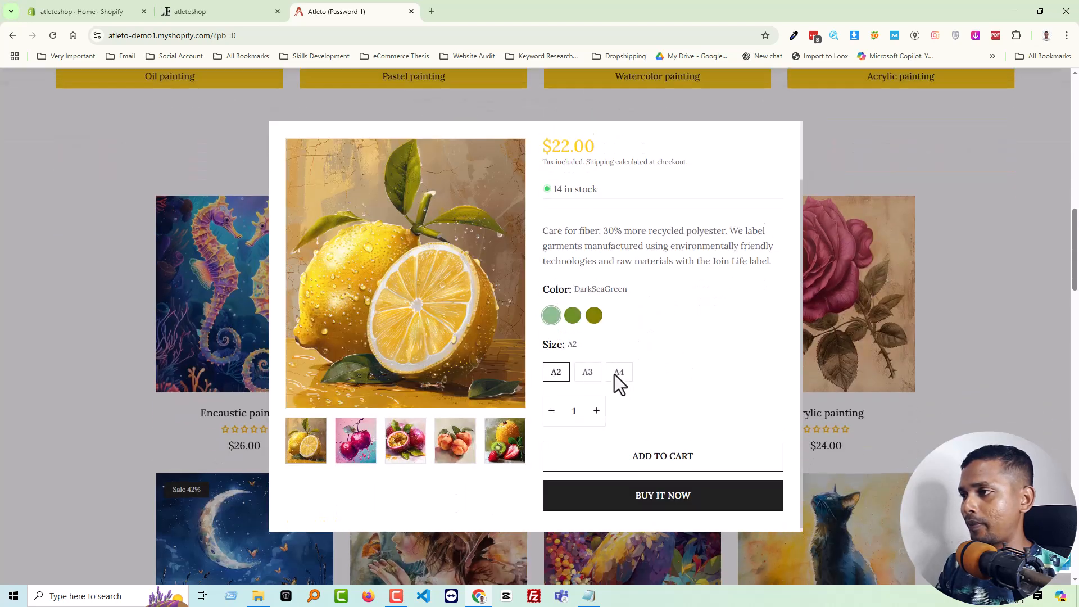
scroll(590, 399, down, 2)
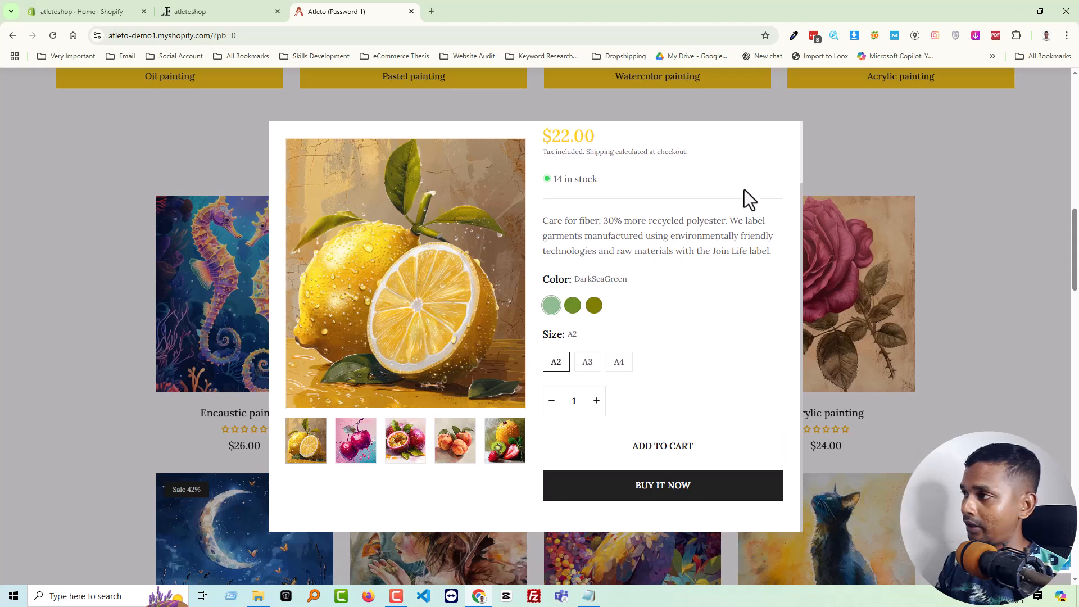
scroll(758, 185, up, 2)
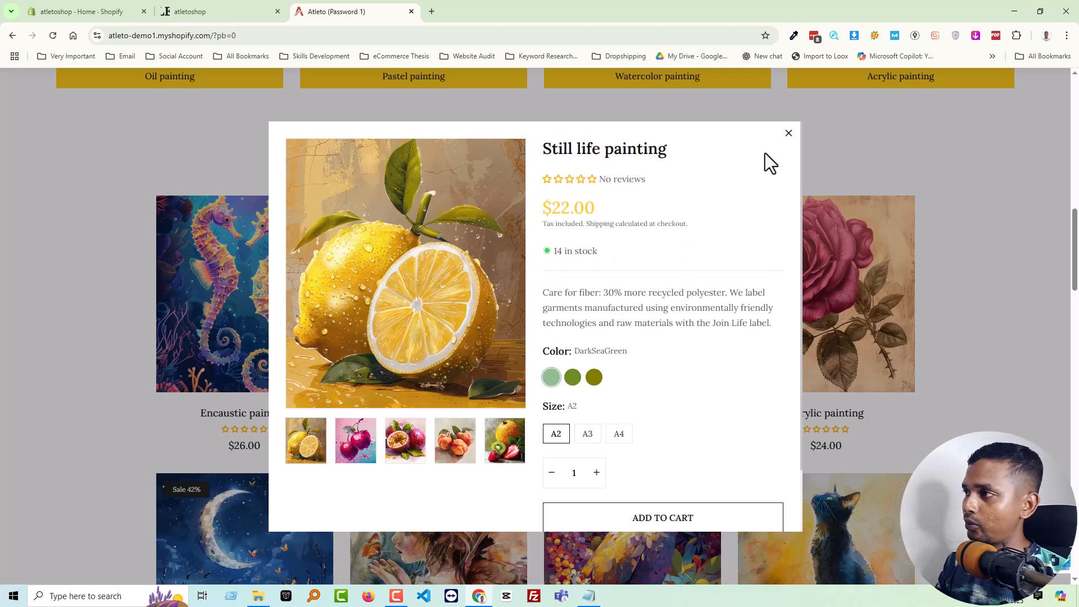
click(788, 133)
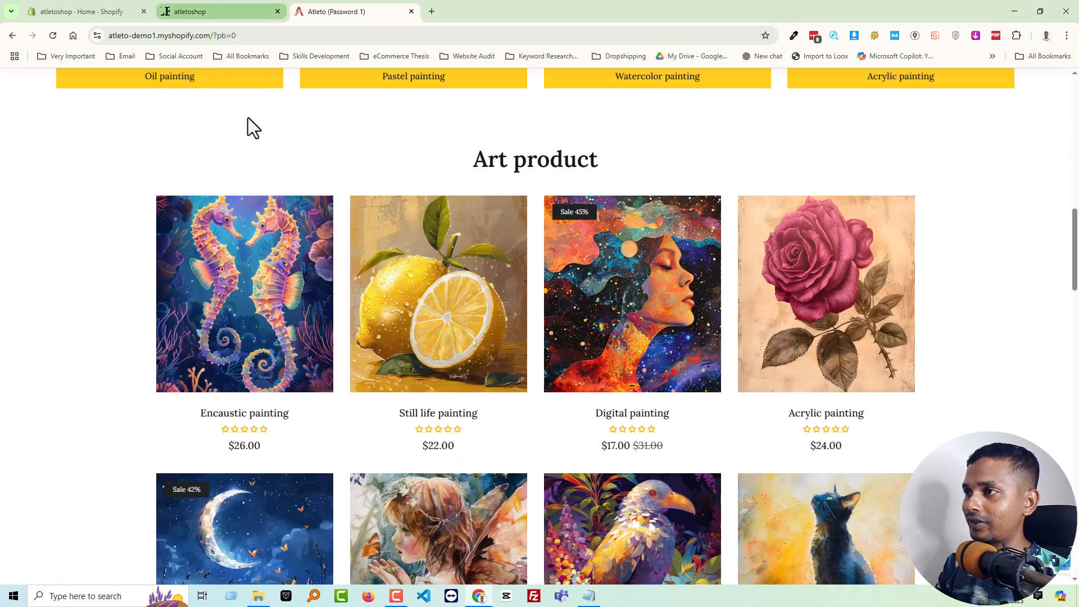
Compare the small product row above atletoshop's newsletter with the demo store's "Our latest collection of original artworks & paintings" banner
click(219, 11)
mouse_move(531, 402)
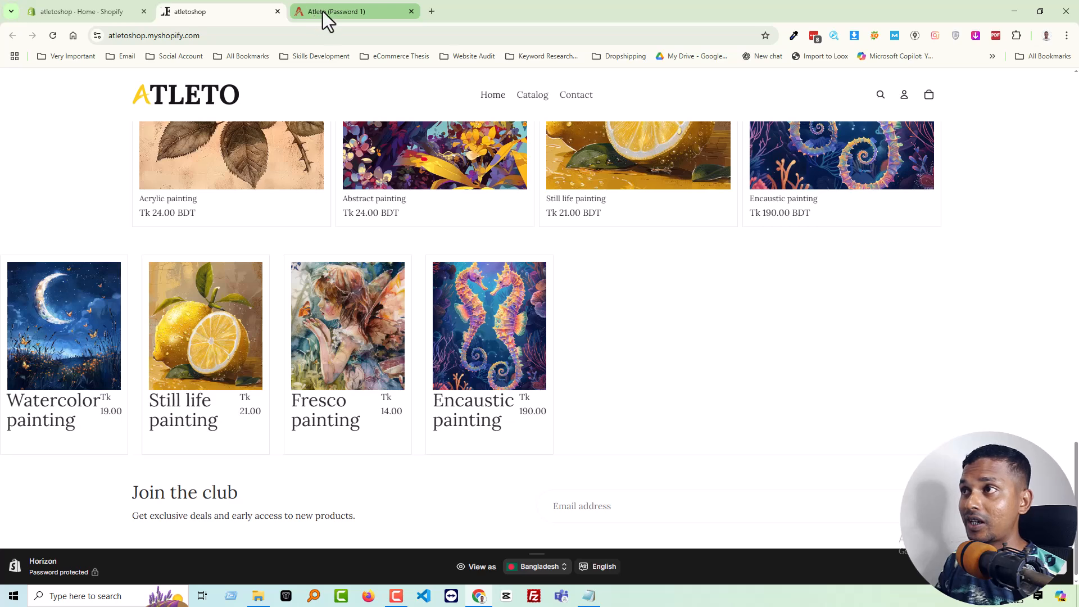
mouse_move(323, 10)
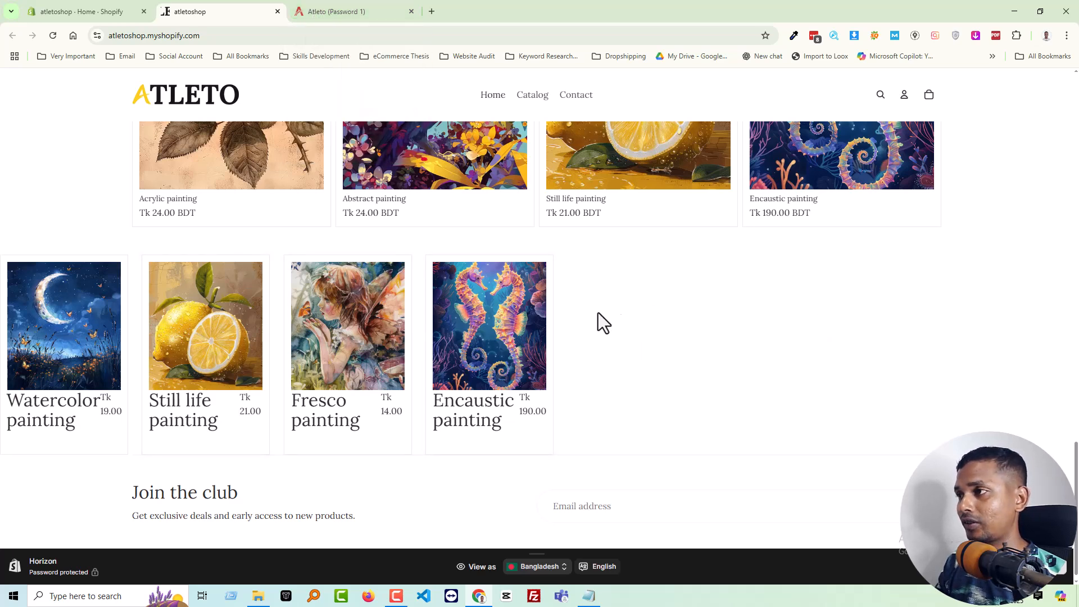
click(348, 8)
scroll(962, 302, down, 10)
Launch the screenshot tool and copy a full-width capture of the "Our latest collection of original artworks & paintings" banner
click(78, 593)
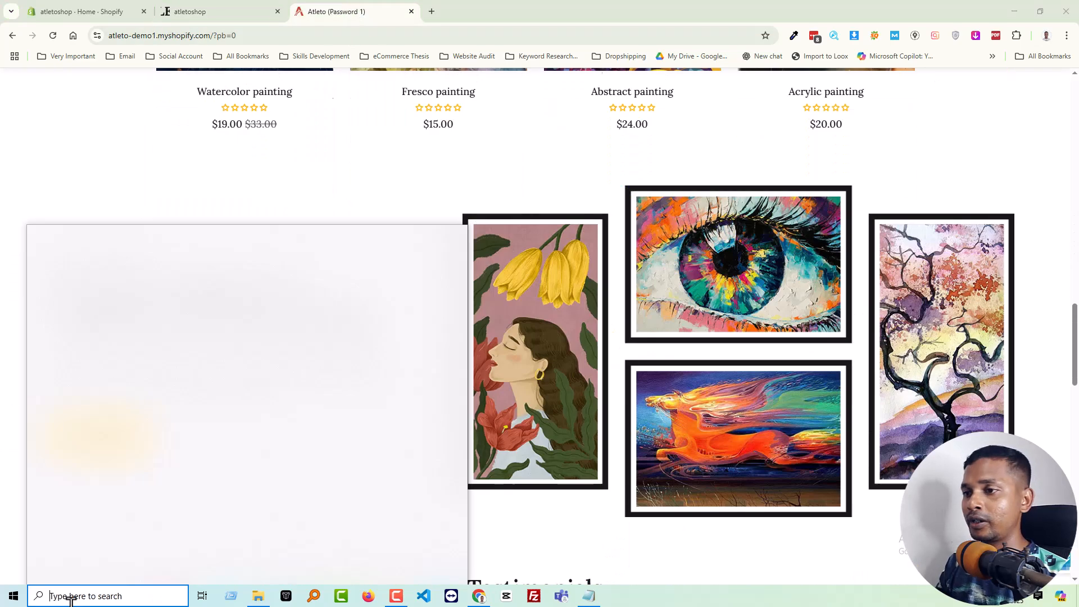
click(107, 408)
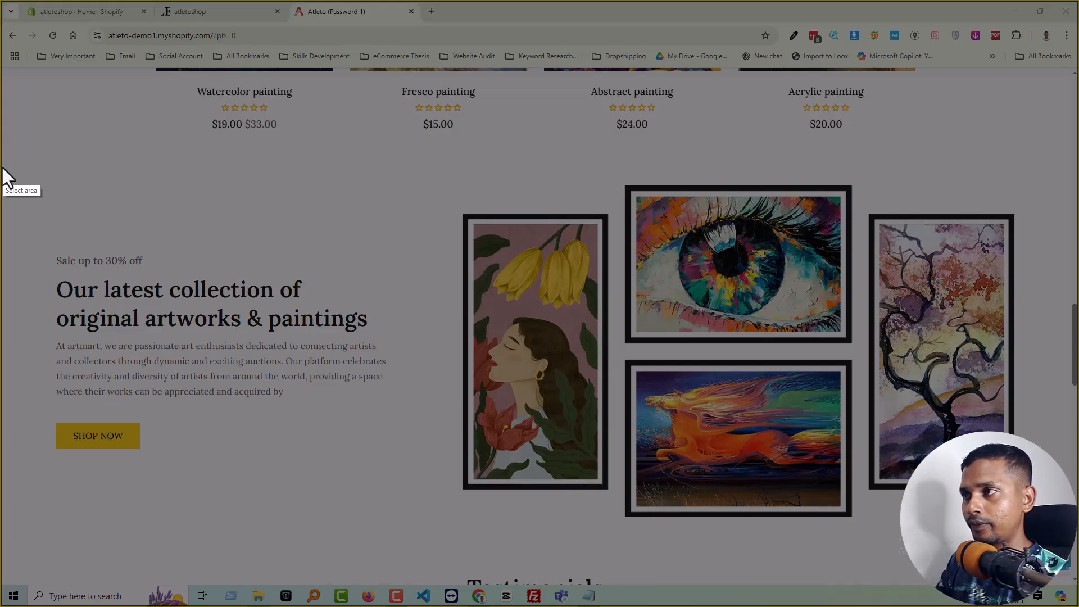
drag(3, 165, 1074, 545)
key(ctrl+c)
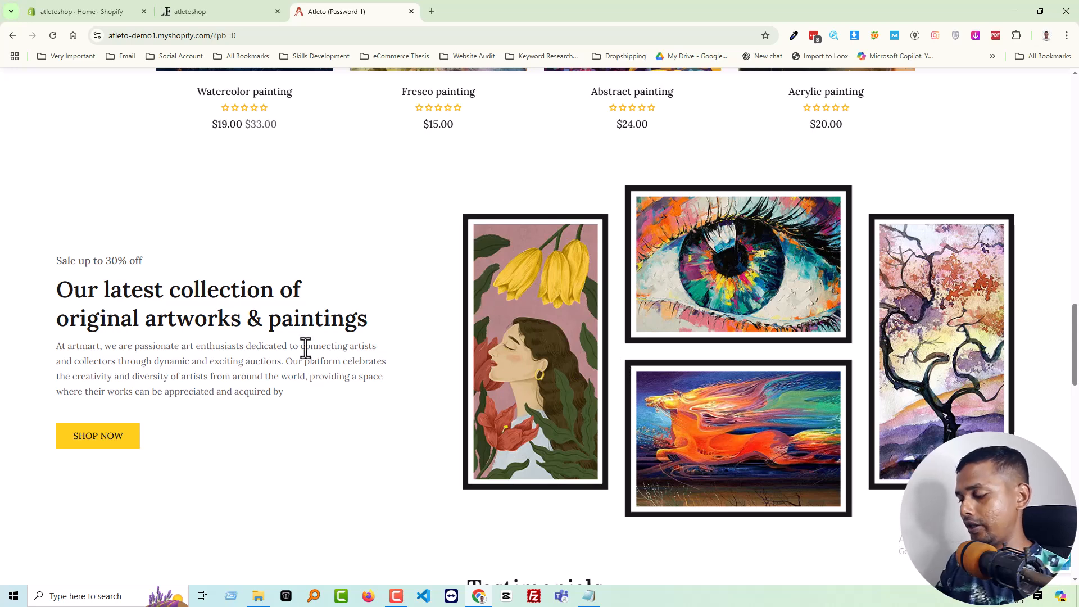
Frame a 320x585 screenshot area around the woman-with-flowers painting, move it over the tree painting and copy the capture
key(Print)
mouse_move(435, 192)
mouse_down()
mouse_move(530, 433)
mouse_move(602, 524)
mouse_move(617, 525)
mouse_up()
mouse_move(549, 433)
mouse_down()
mouse_move(946, 435)
mouse_move(980, 425)
mouse_up()
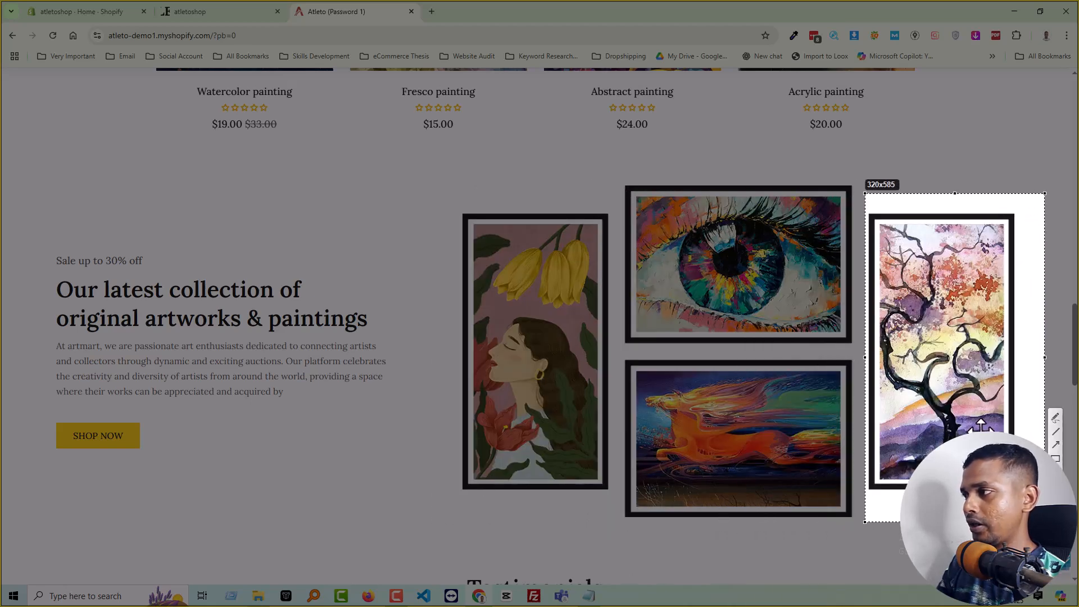
key(ctrl+c)
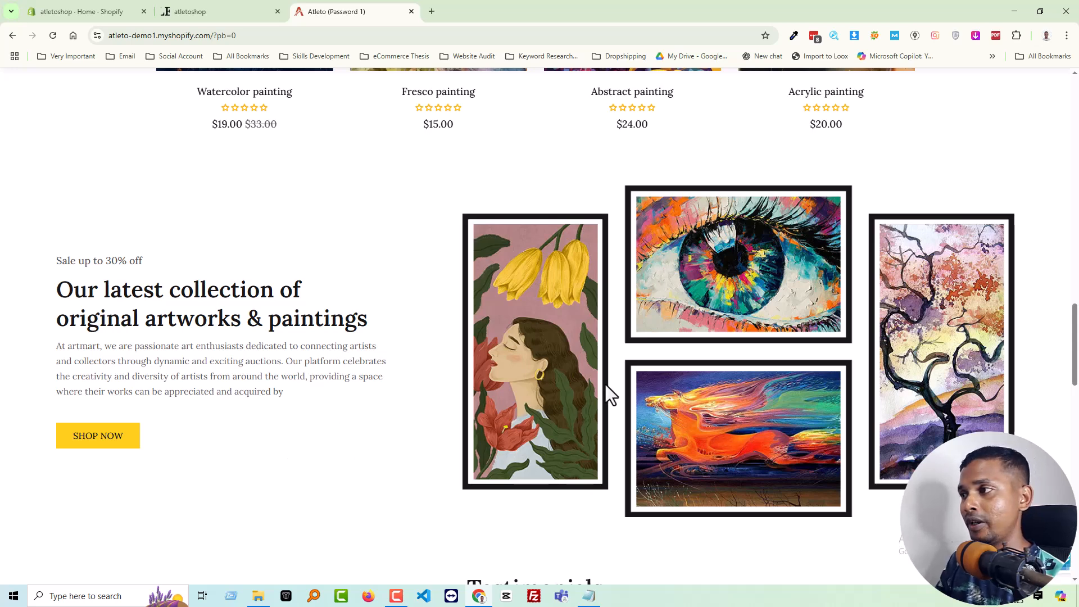
Open the developer tools on the demo page and inspect the banner's framed artwork image
right_click(392, 277)
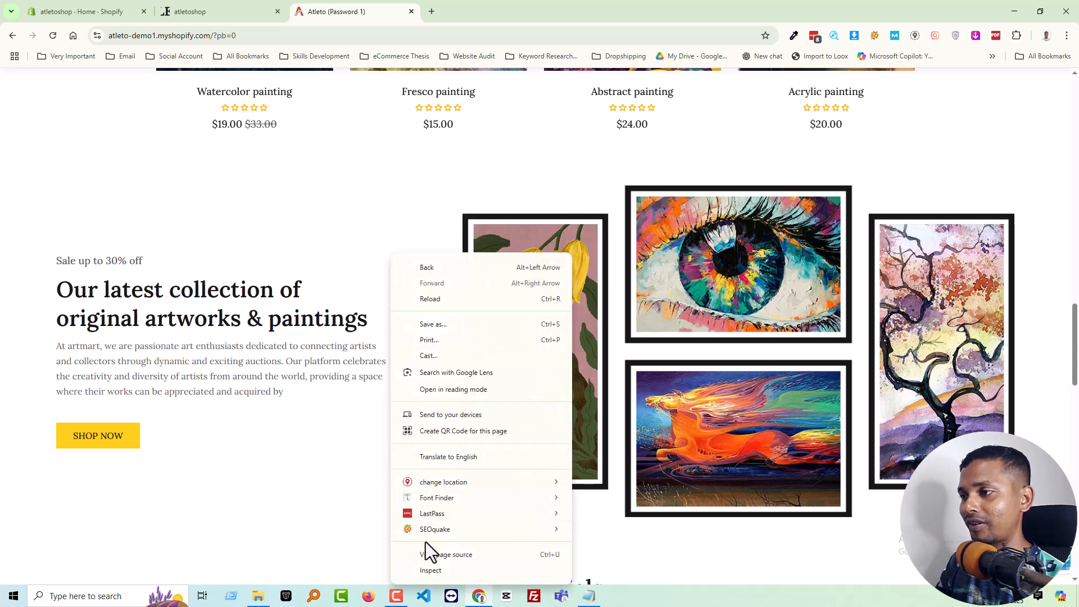
click(429, 571)
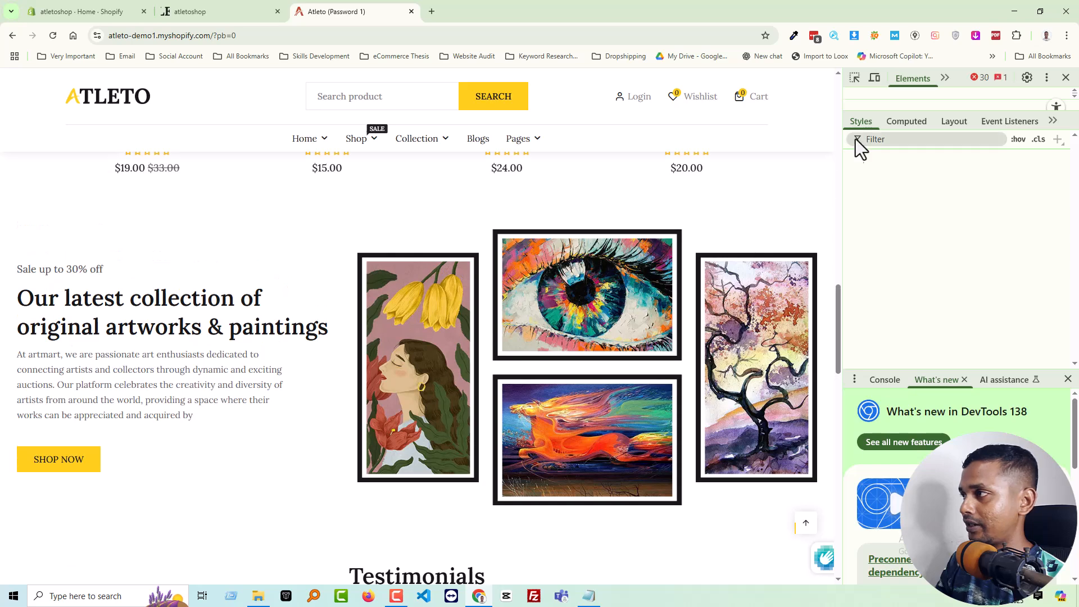
click(853, 77)
click(622, 332)
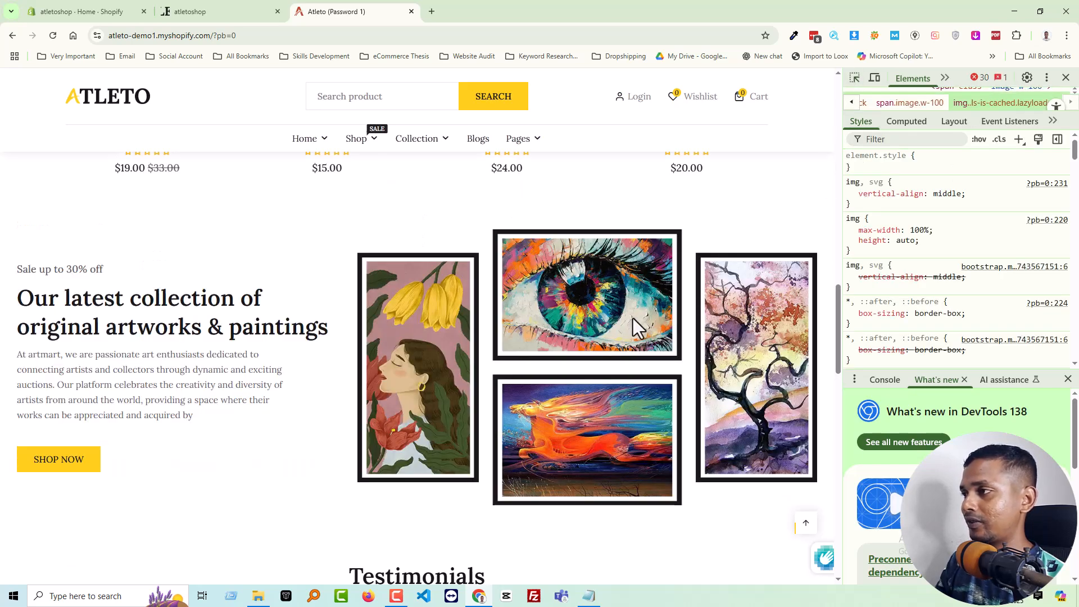
drag(605, 316, 438, 368)
click(609, 307)
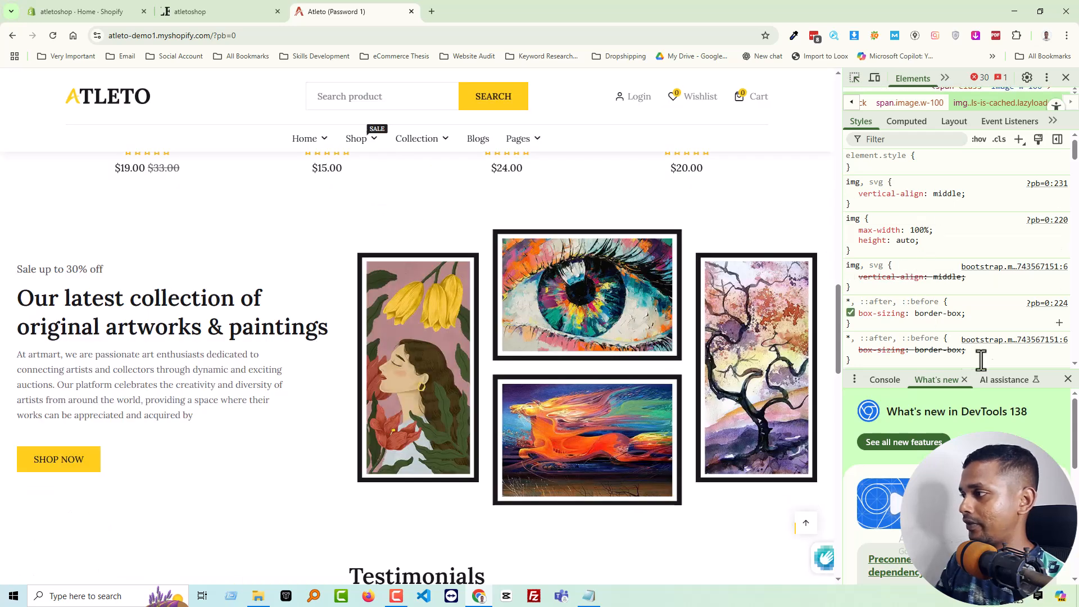
Enlarge the element tree, examine the artwork image's source and dimensions, and close the developer tools
click(1067, 379)
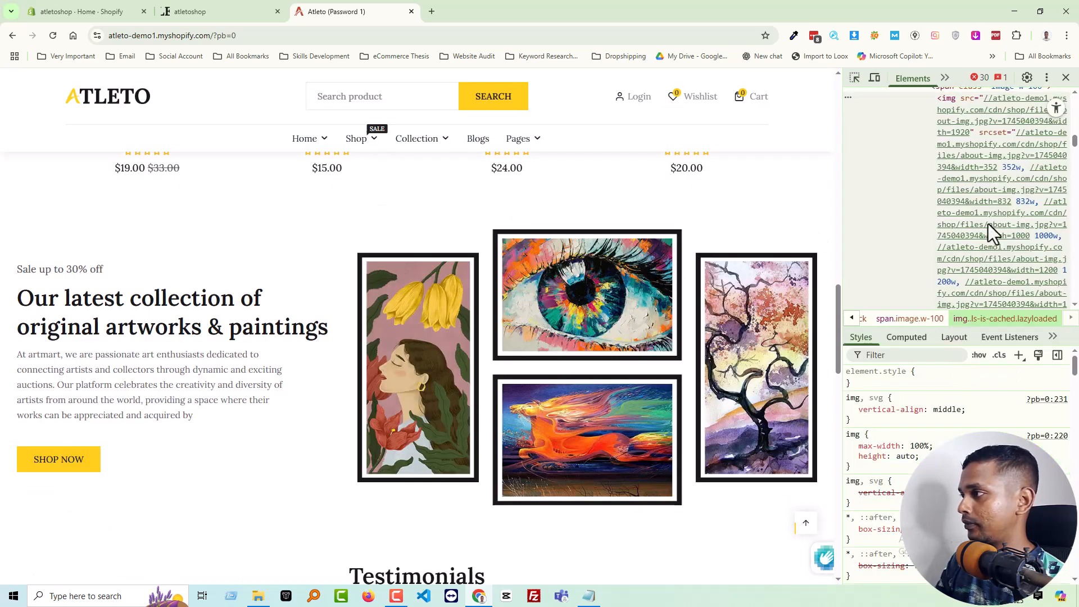
scroll(987, 217, up, 2)
mouse_move(981, 194)
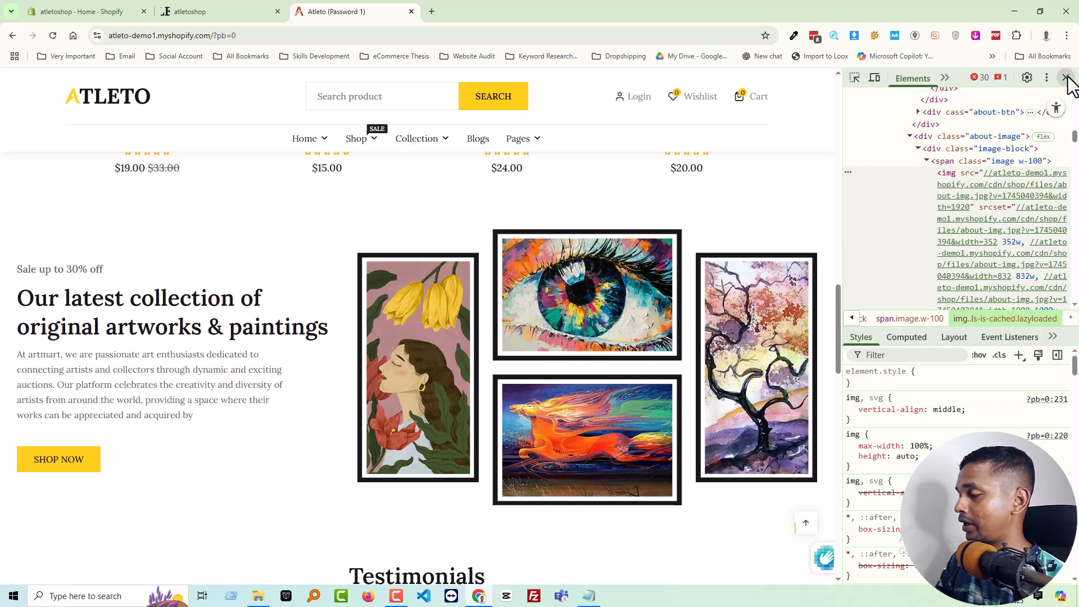
click(1066, 77)
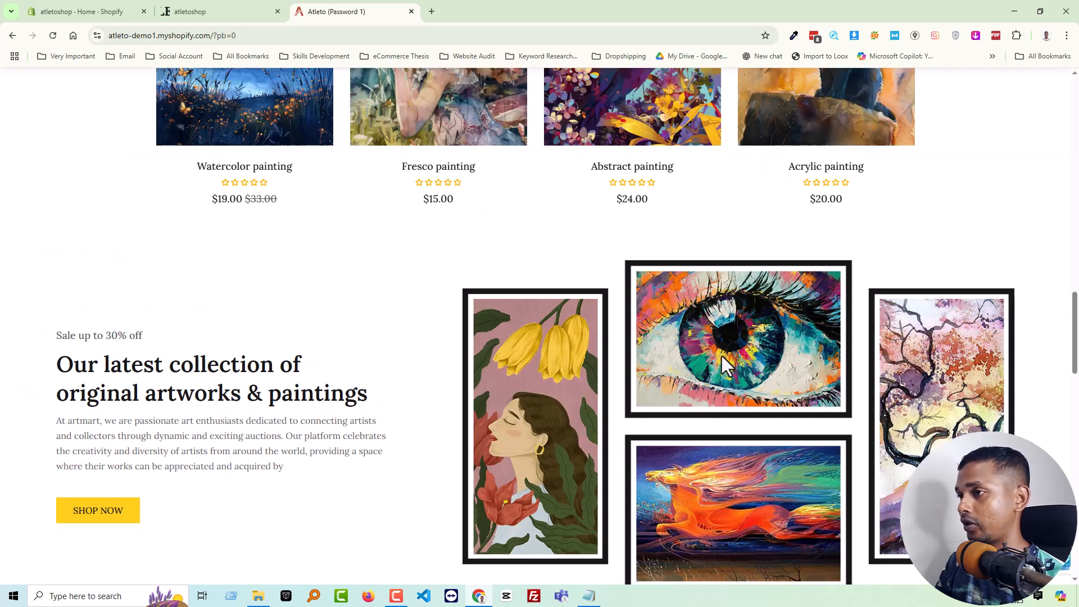
Capture the banner's four framed paintings as a 1026x667 screenshot and save it
scroll(725, 356, down, 1)
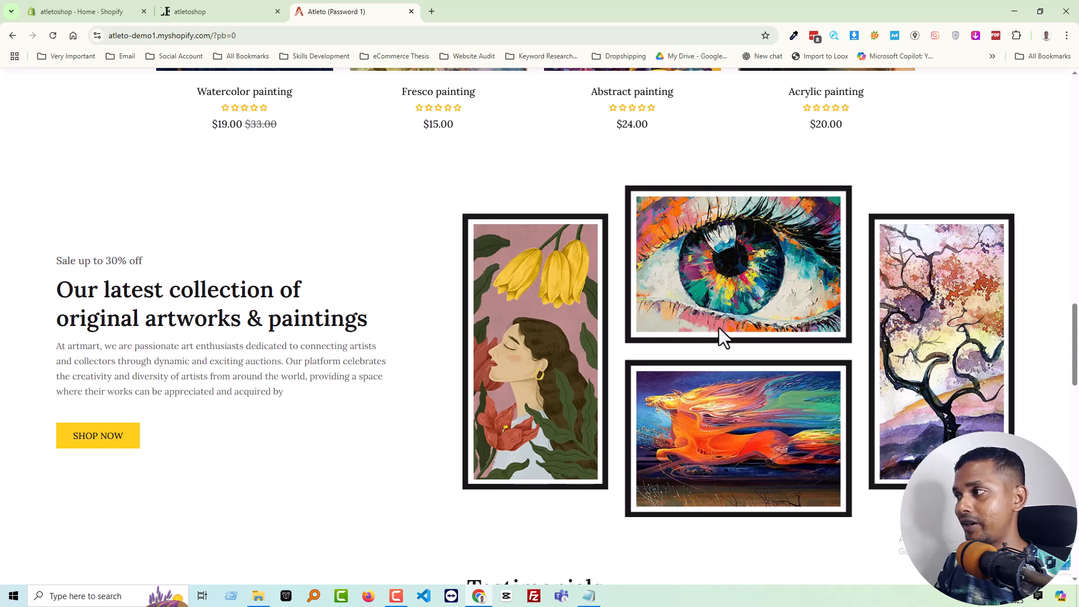
scroll(681, 340, down, 1)
scroll(681, 341, up, 1)
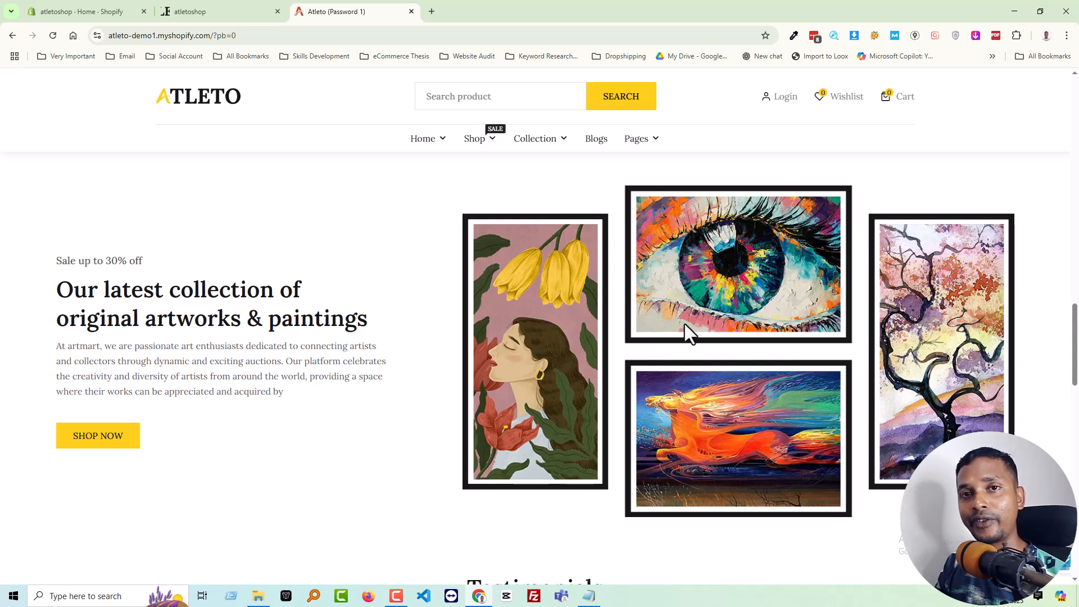
drag(737, 285, 724, 303)
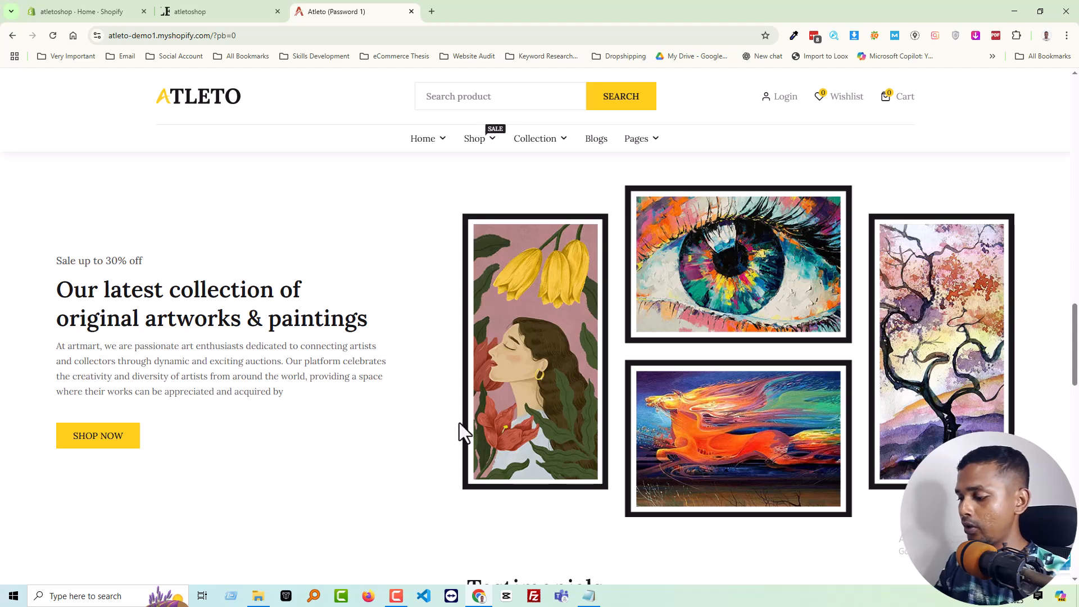
key(Print)
drag(447, 157, 1023, 533)
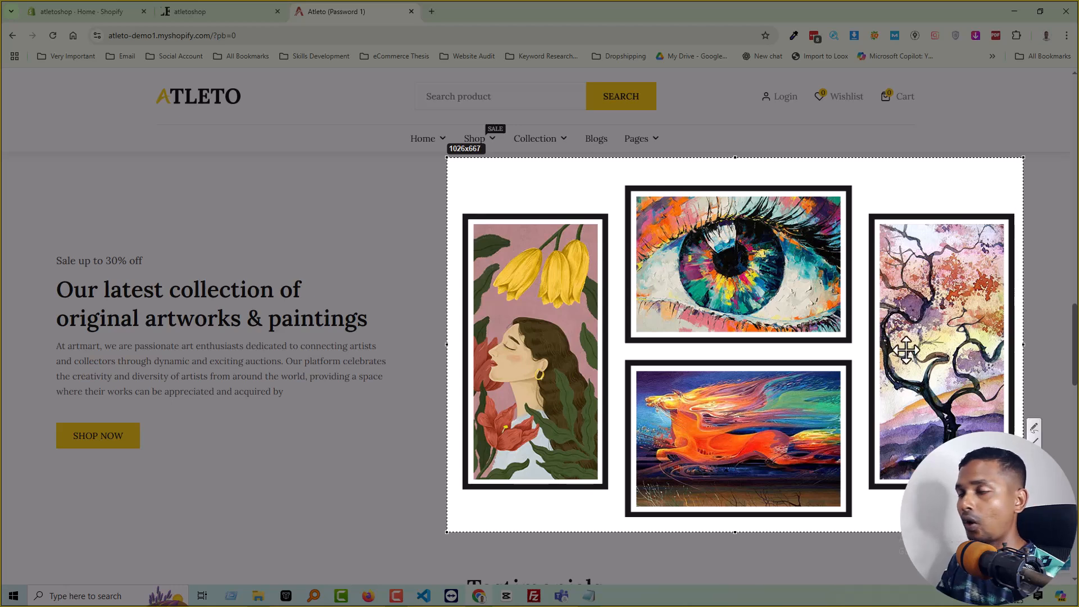
key(ctrl+s)
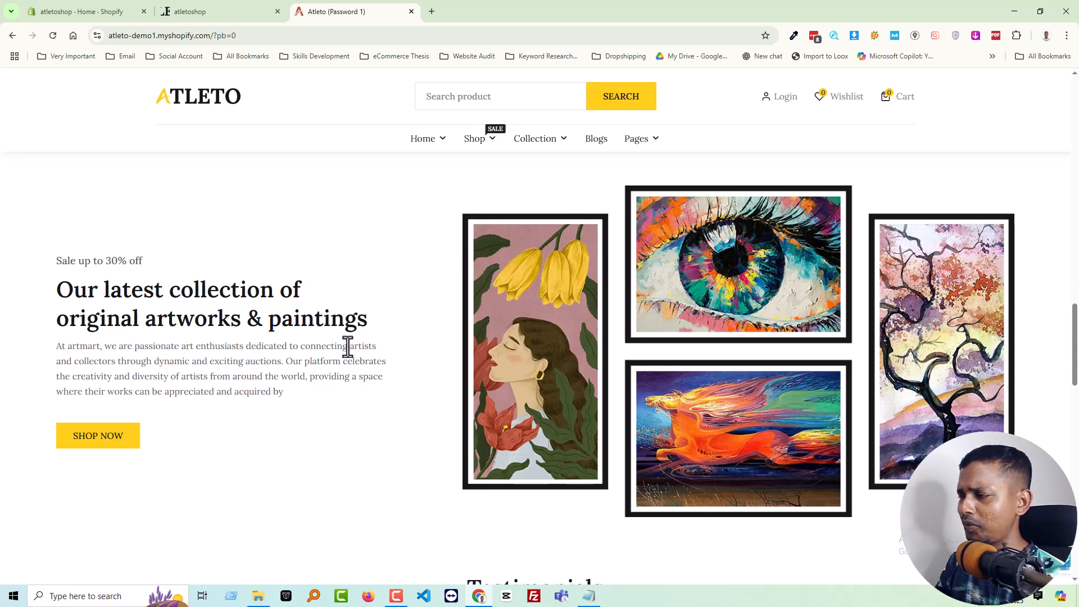
key(Print)
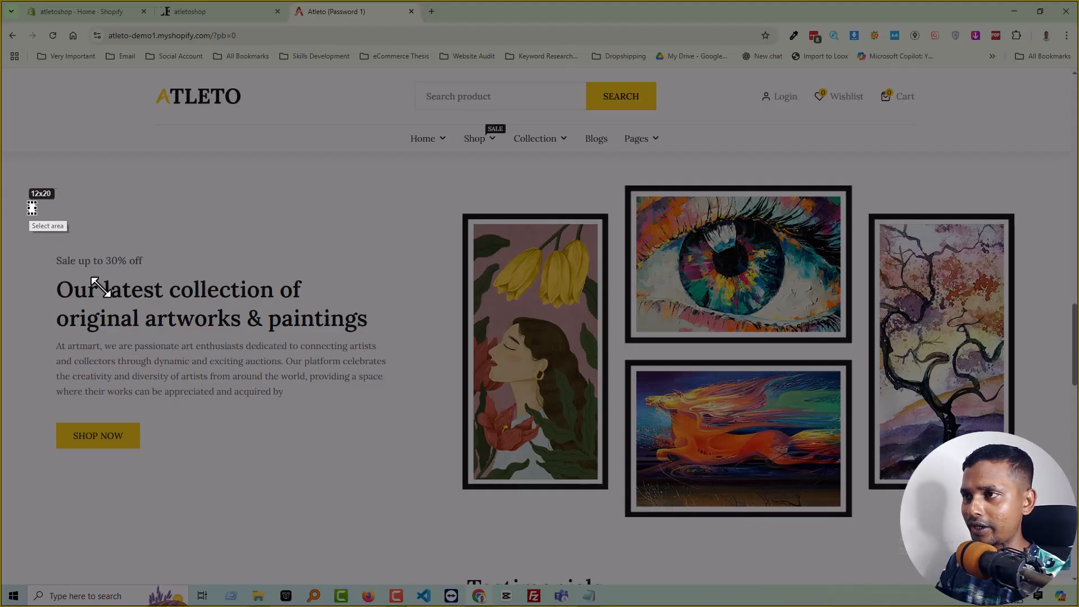
drag(27, 201, 448, 523)
drag(469, 395, 838, 403)
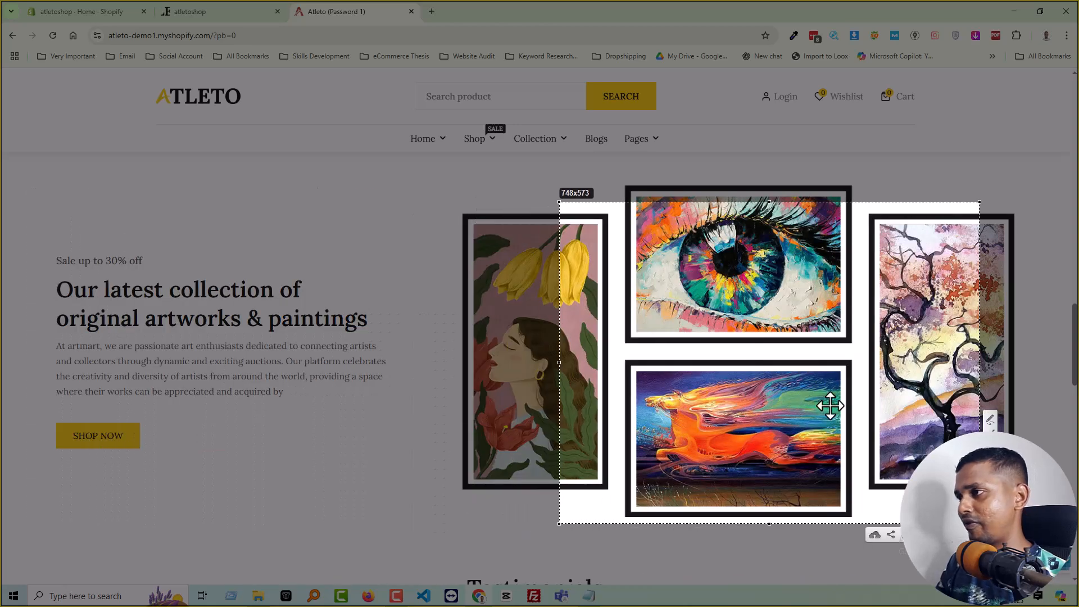
key(Escape)
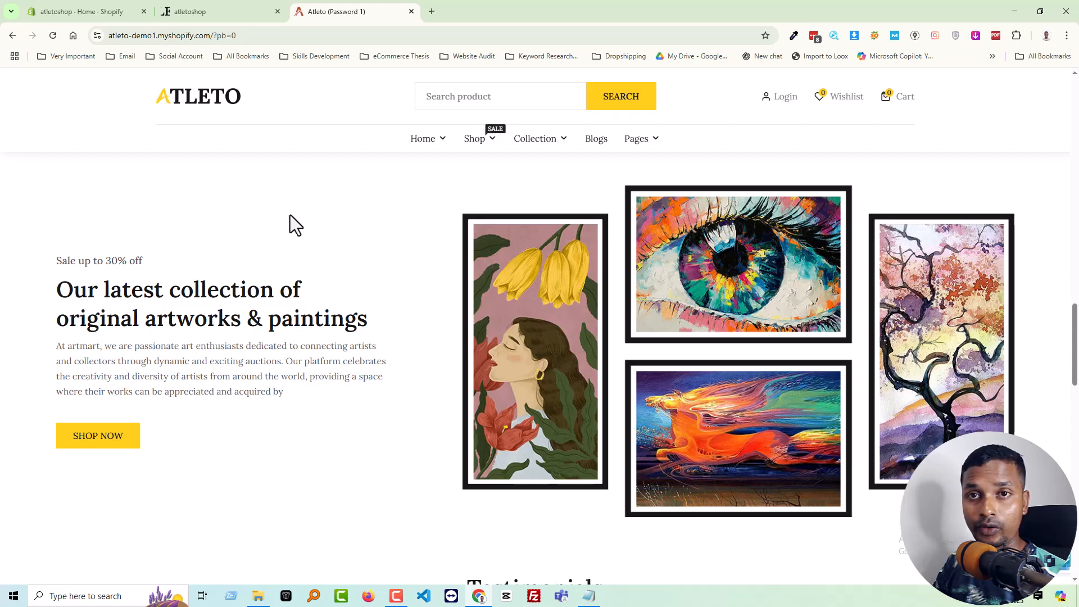
Check the atletoshop storefront's home page, then open the current Horizon theme for customization in the Shopify admin
click(188, 9)
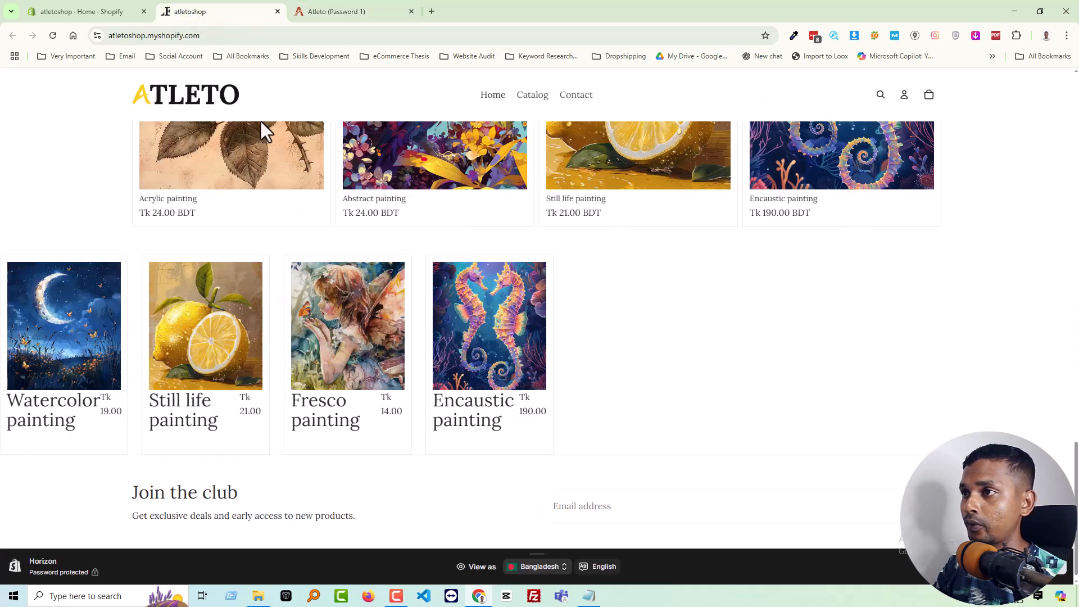
scroll(260, 121, up, 5)
scroll(260, 123, up, 5)
click(96, 10)
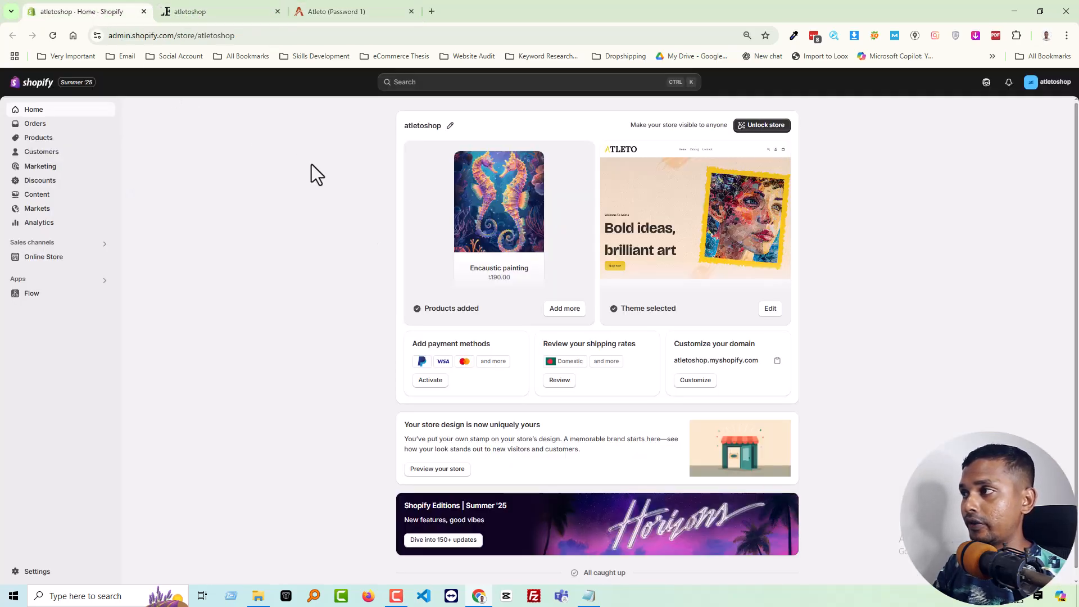
click(50, 260)
key(ctrl+plus)
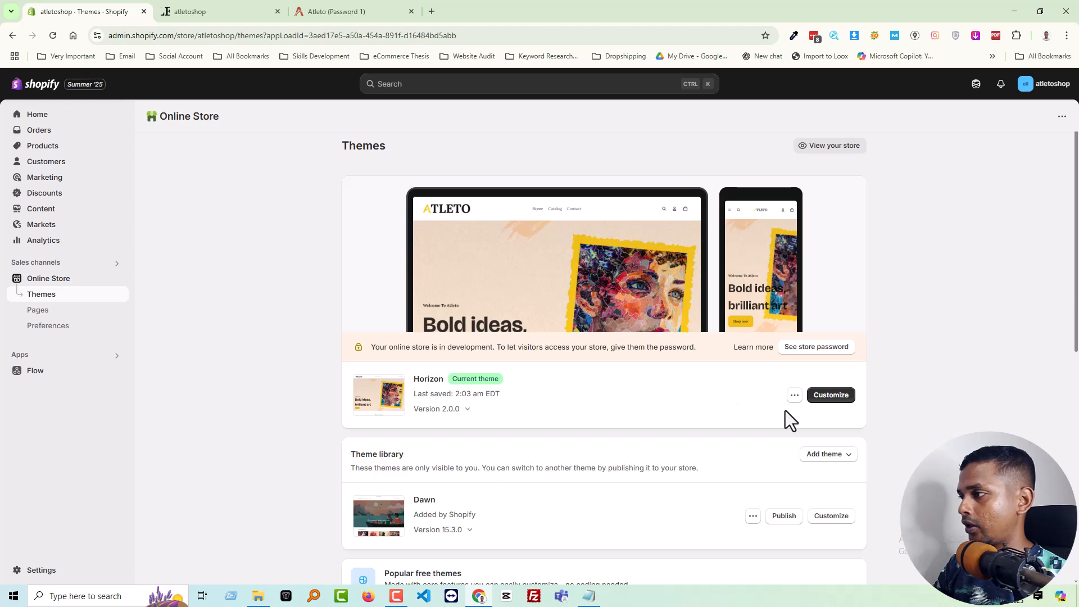
click(826, 397)
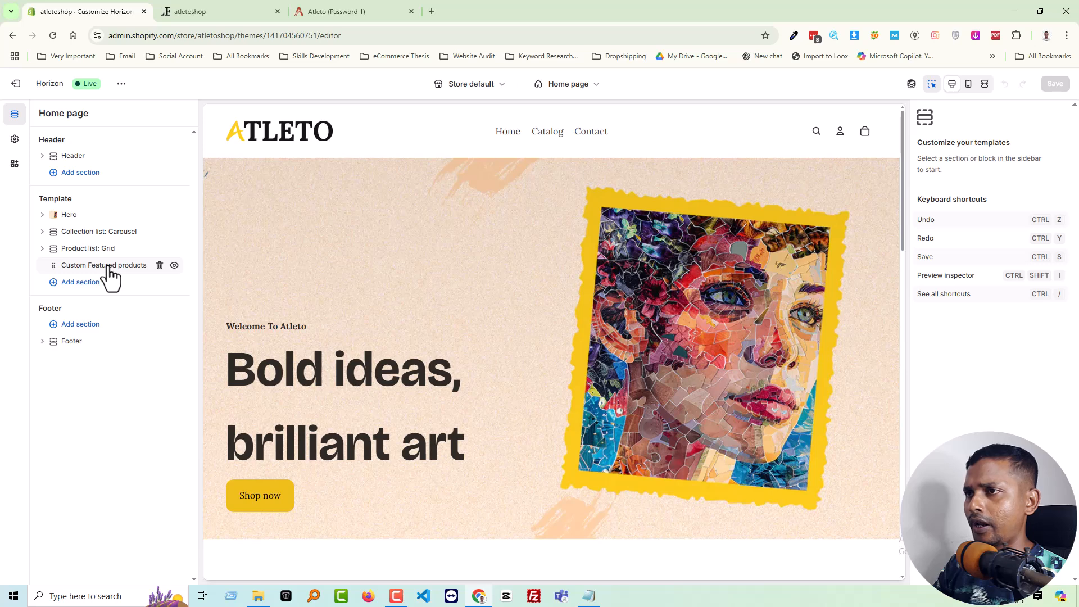
Compare the demo page's product grid with the store and remove the Custom Featured products section from the home page
click(328, 11)
scroll(275, 332, up, 5)
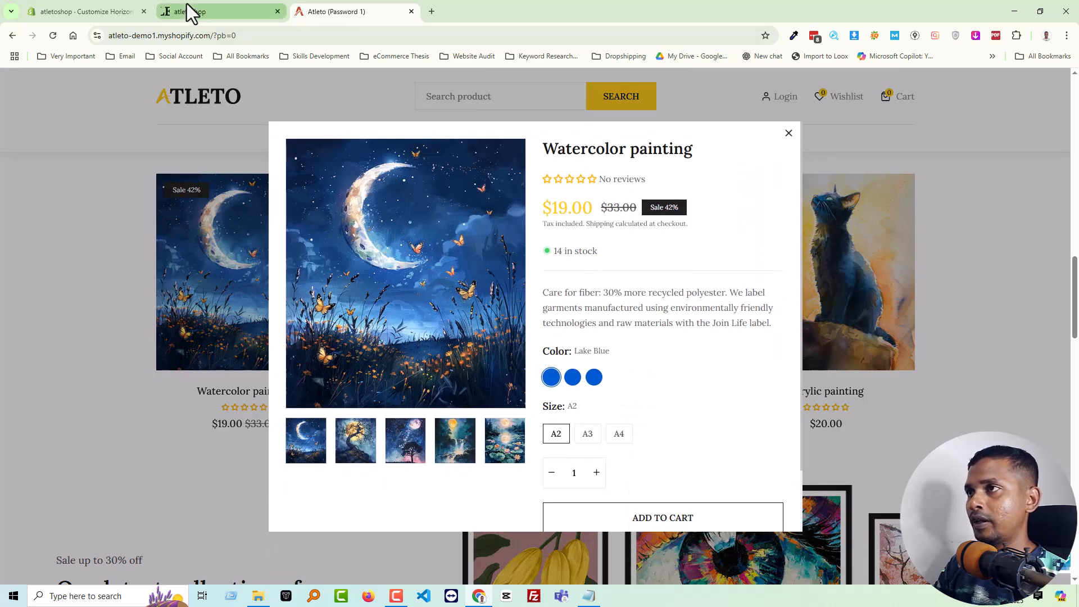
click(788, 133)
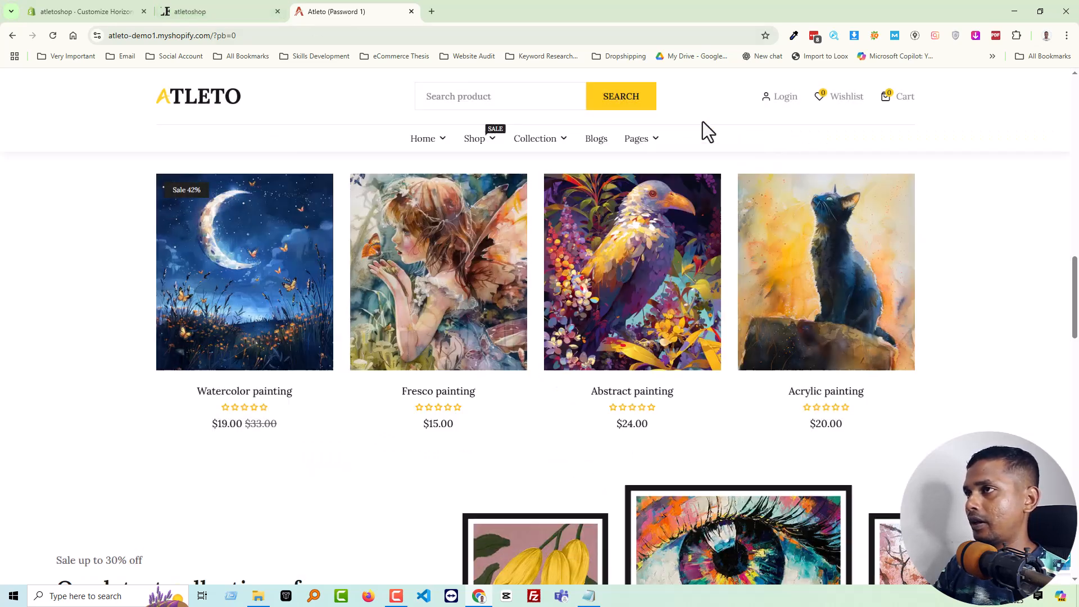
click(221, 11)
click(65, 11)
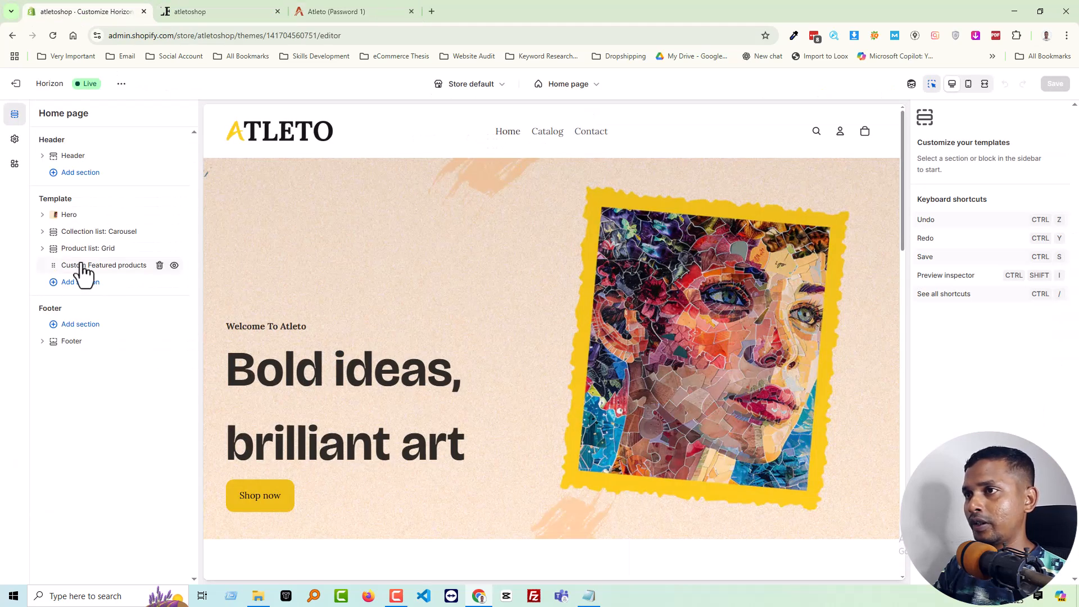
click(160, 265)
scroll(417, 345, down, 15)
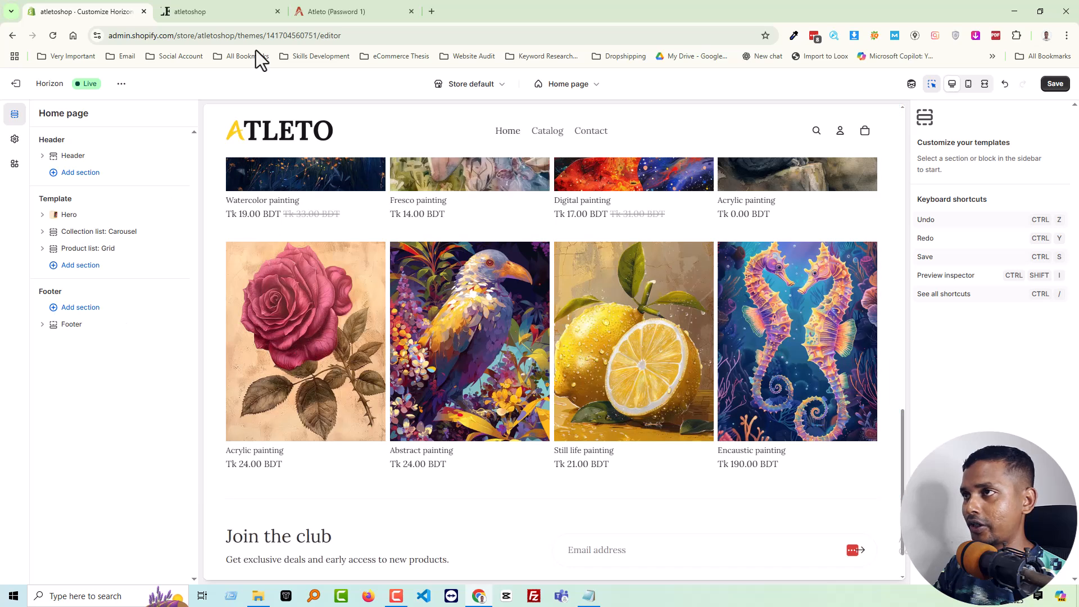
Review the demo's artwork banner, add an Image with text section below the product grid, and open its image block's settings
click(208, 11)
click(338, 8)
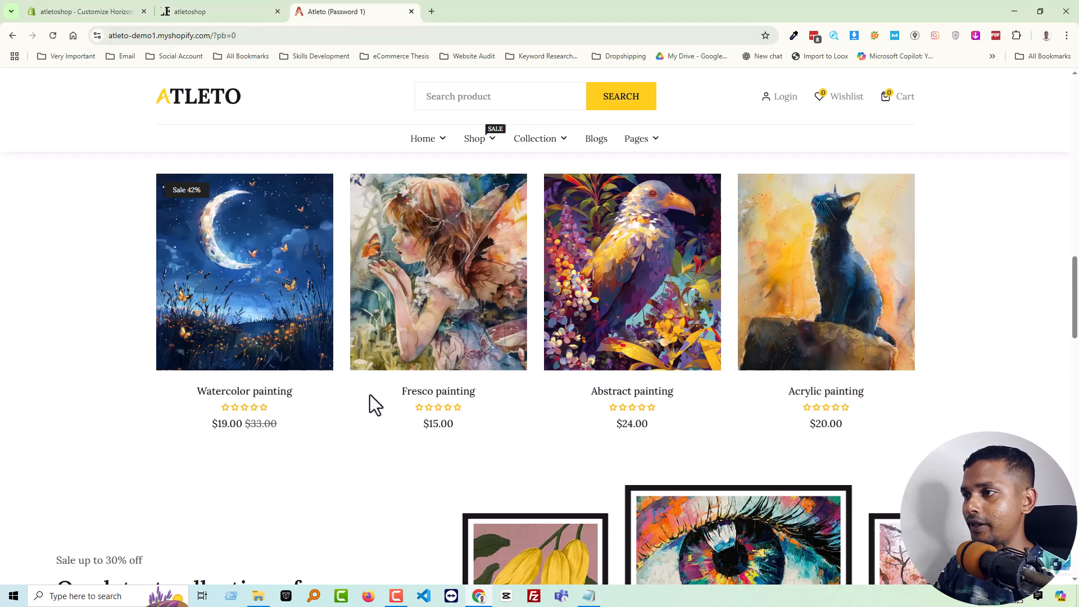
scroll(653, 392, down, 7)
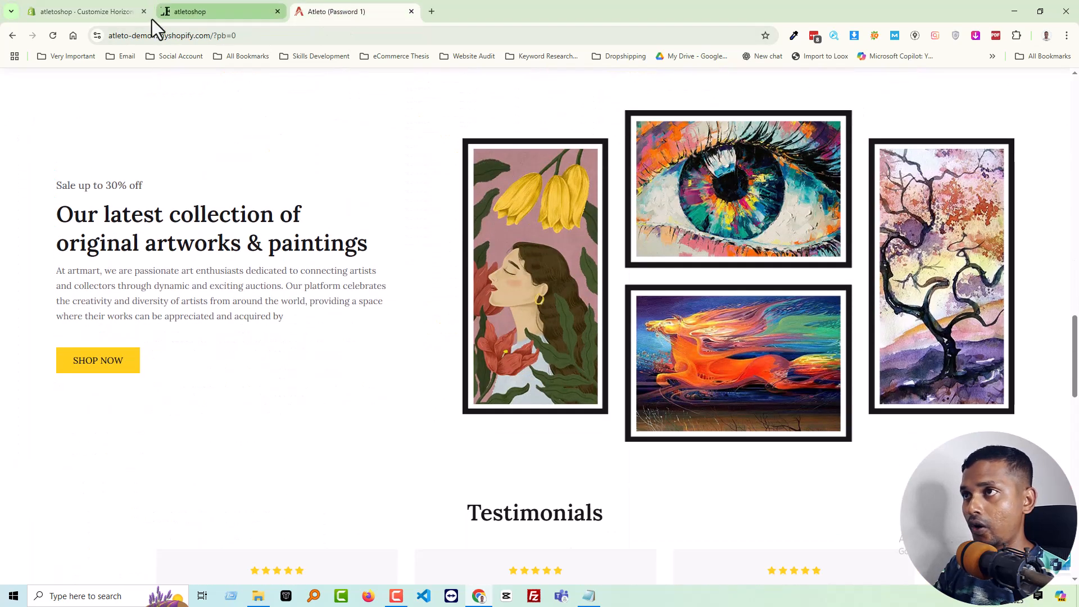
click(103, 12)
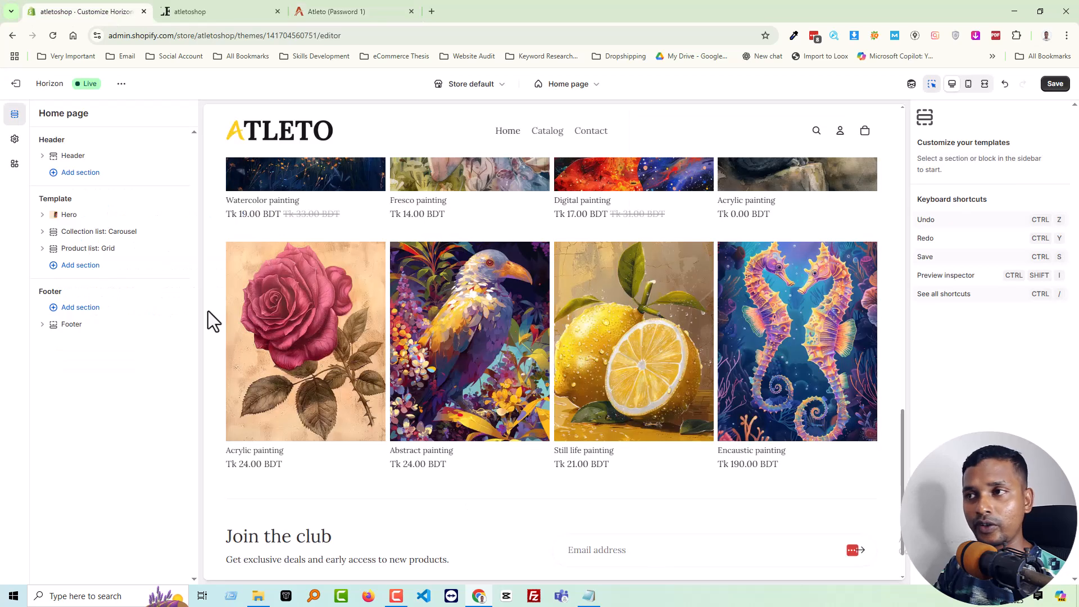
click(80, 265)
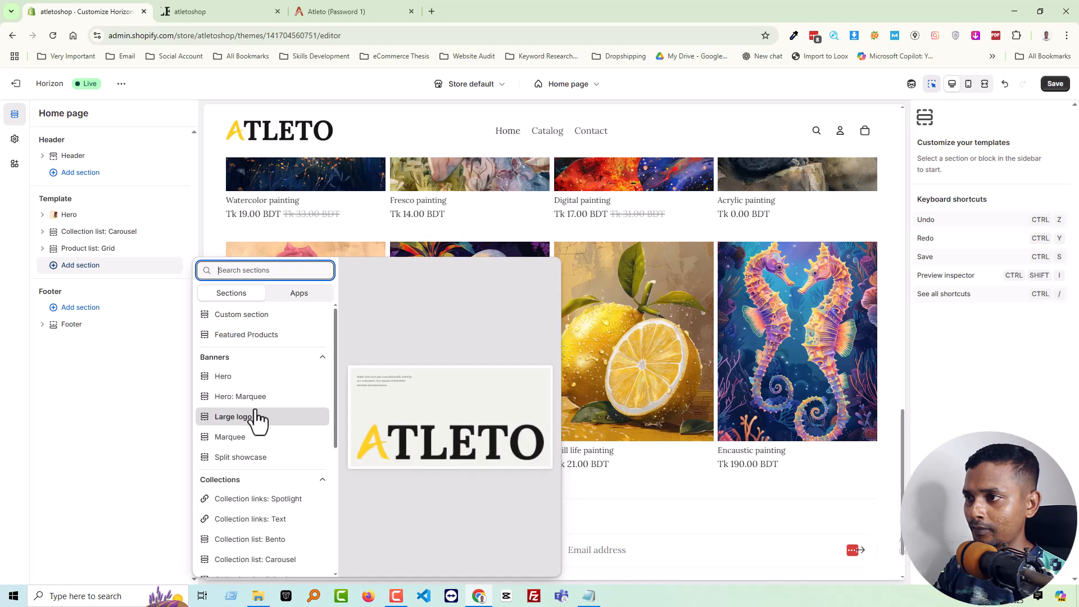
scroll(262, 477, down, 4)
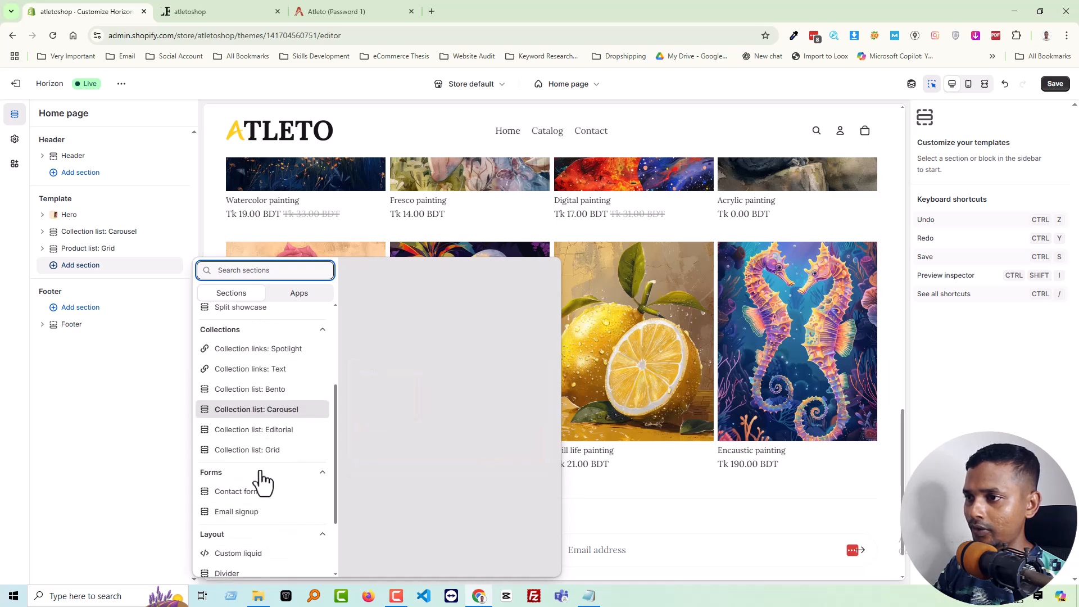
scroll(263, 481, up, 3)
scroll(263, 481, down, 1)
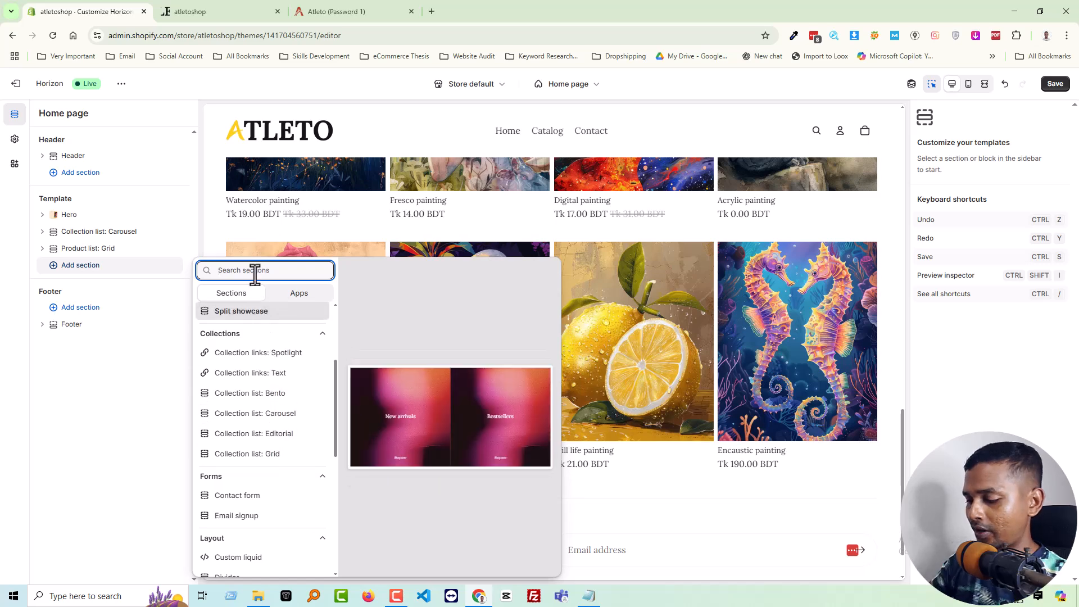
text(image)
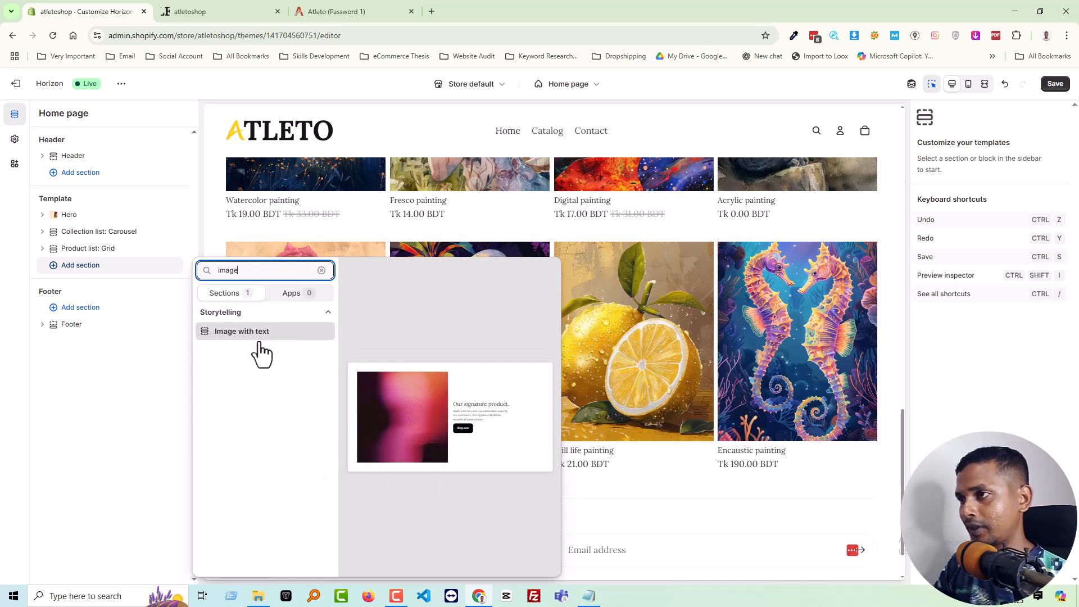
key(Escape)
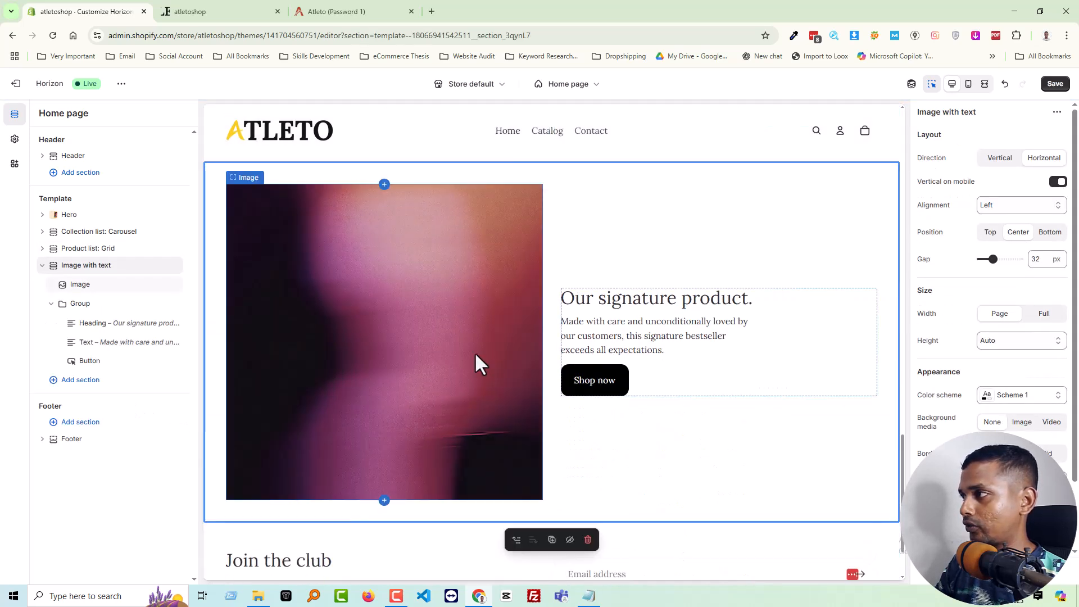
click(104, 285)
click(360, 12)
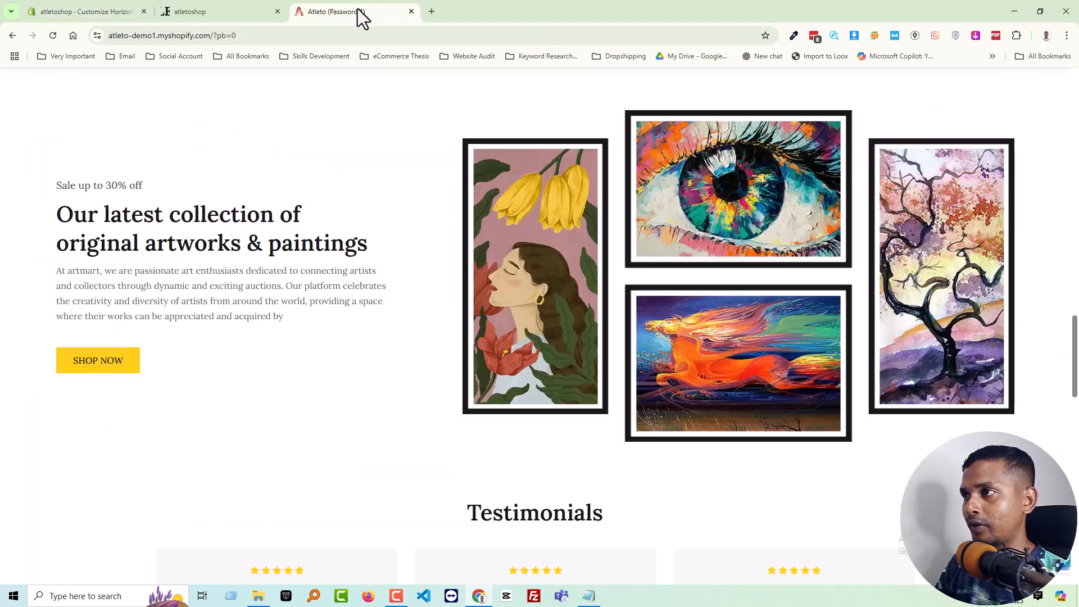
right_click(586, 280)
click(625, 313)
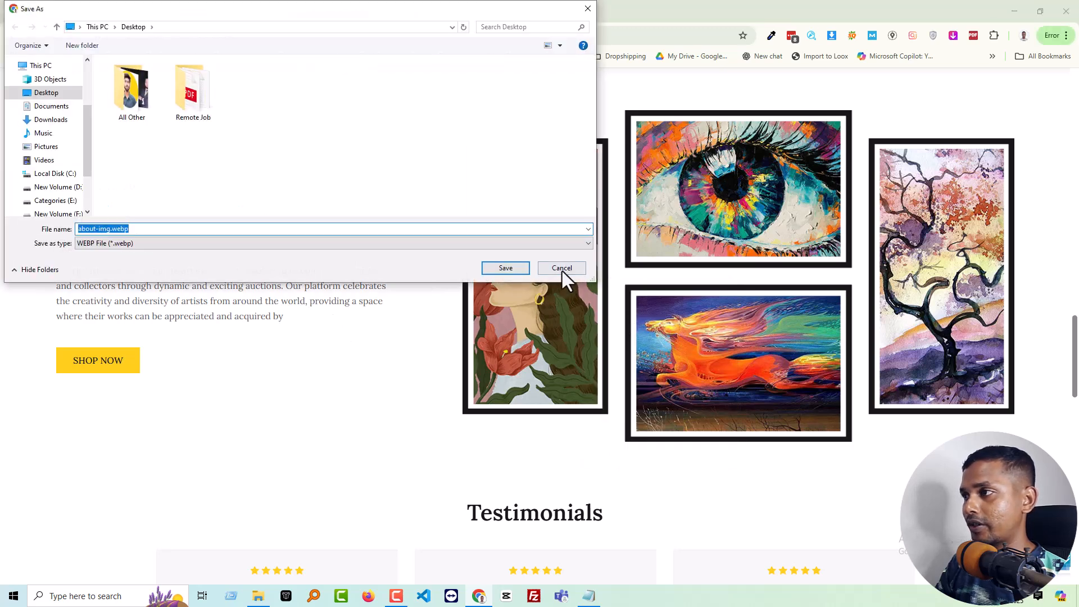
click(575, 268)
Save the demo banner's framed artwork to the Desktop as the PNG image download (1).png
right_click(512, 274)
click(564, 410)
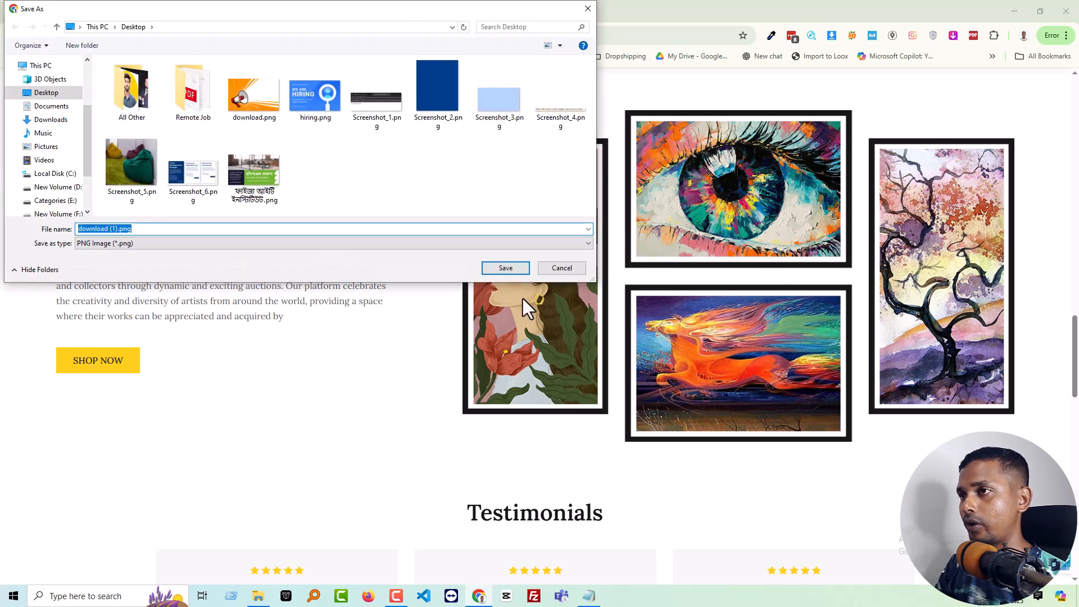
click(508, 269)
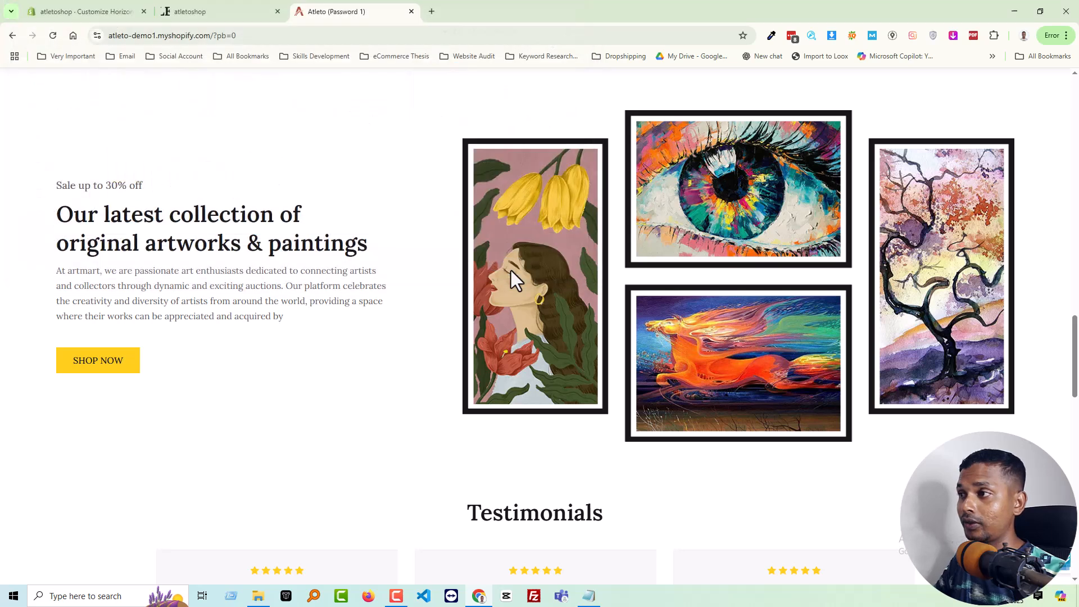
Upload download (1).png from the Desktop and set it as the Image with text section's image
click(97, 12)
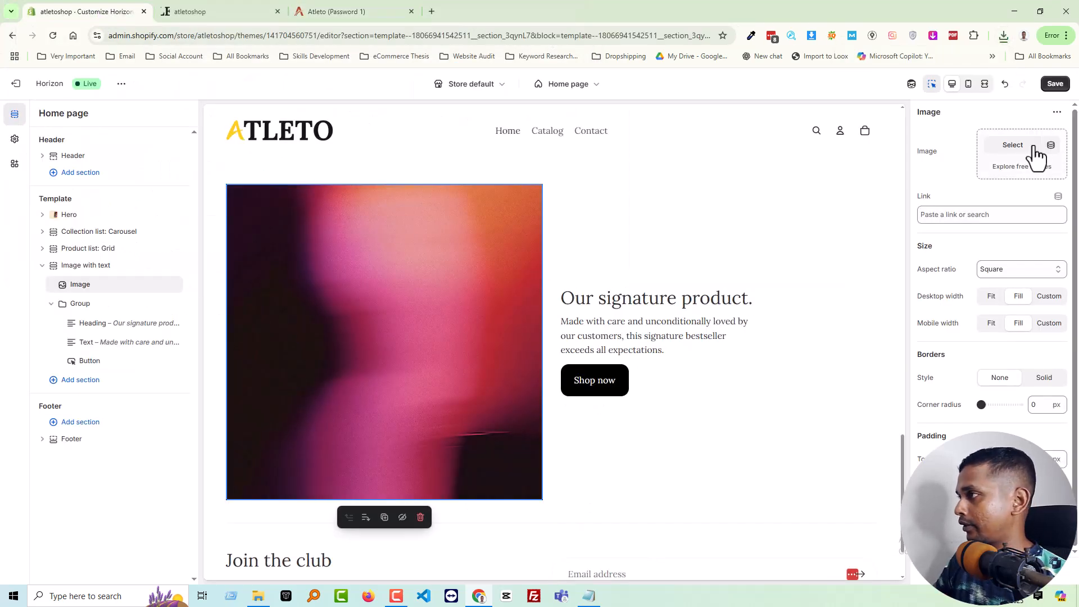
click(1013, 146)
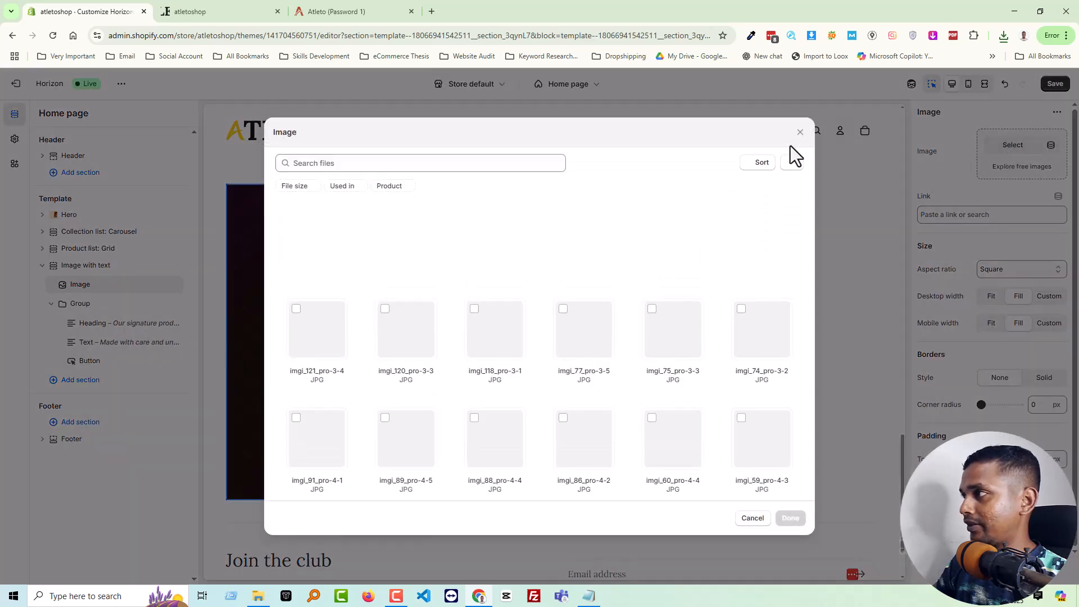
click(1005, 36)
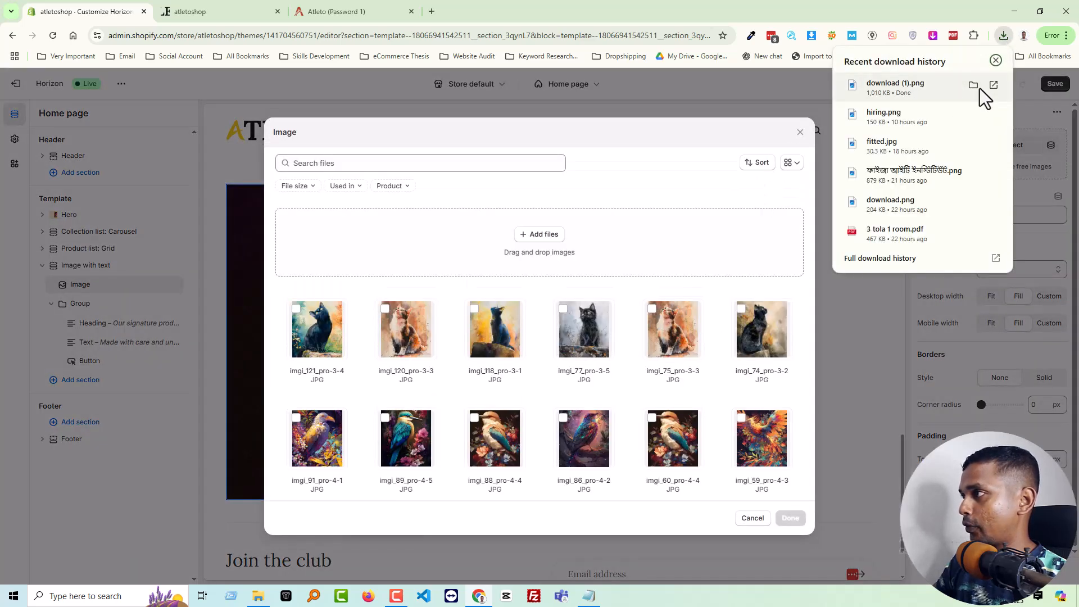
click(975, 85)
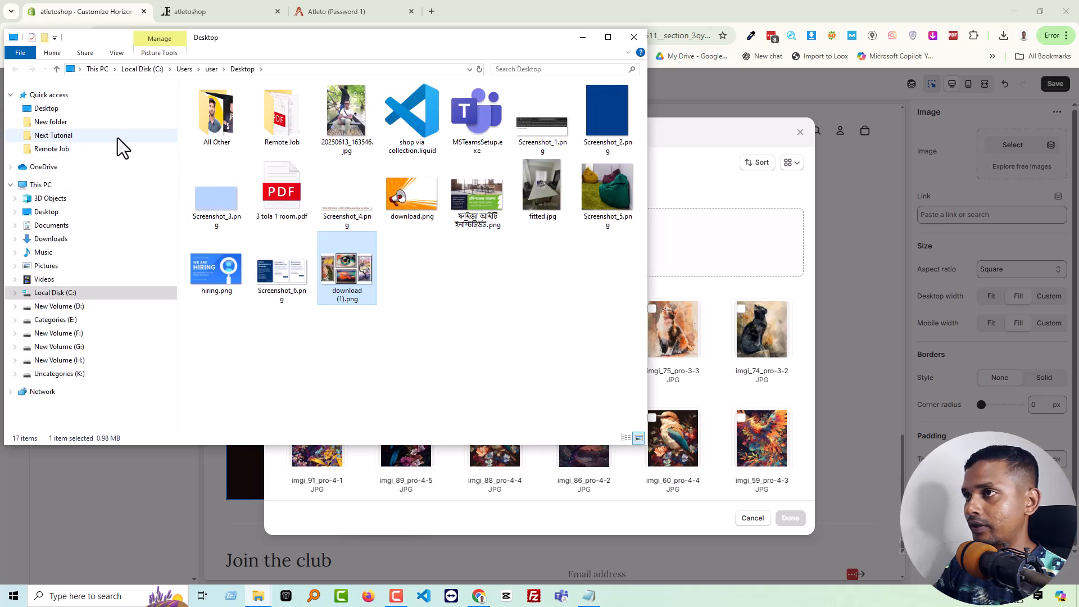
drag(342, 281, 693, 260)
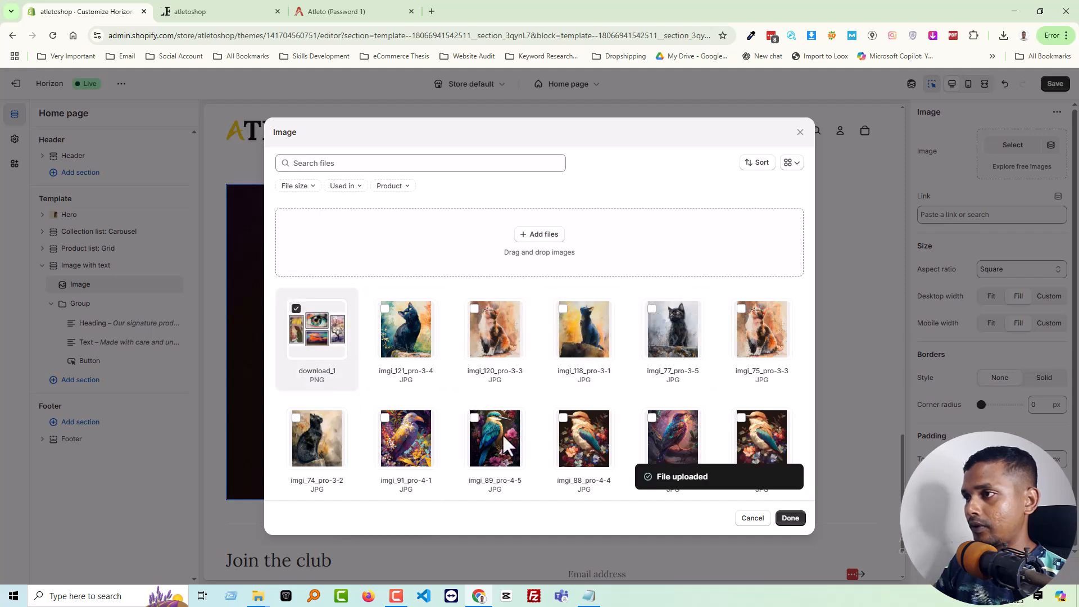
click(790, 518)
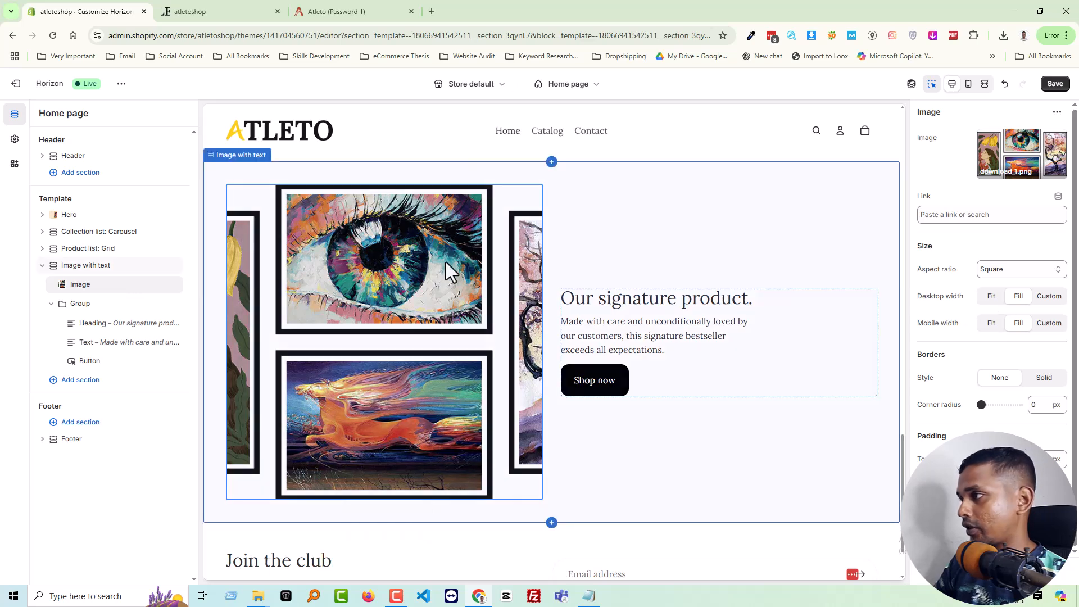
Set the image's aspect ratio to Auto, try the Fit desktop width, and set the desktop width back to Fill
click(1002, 274)
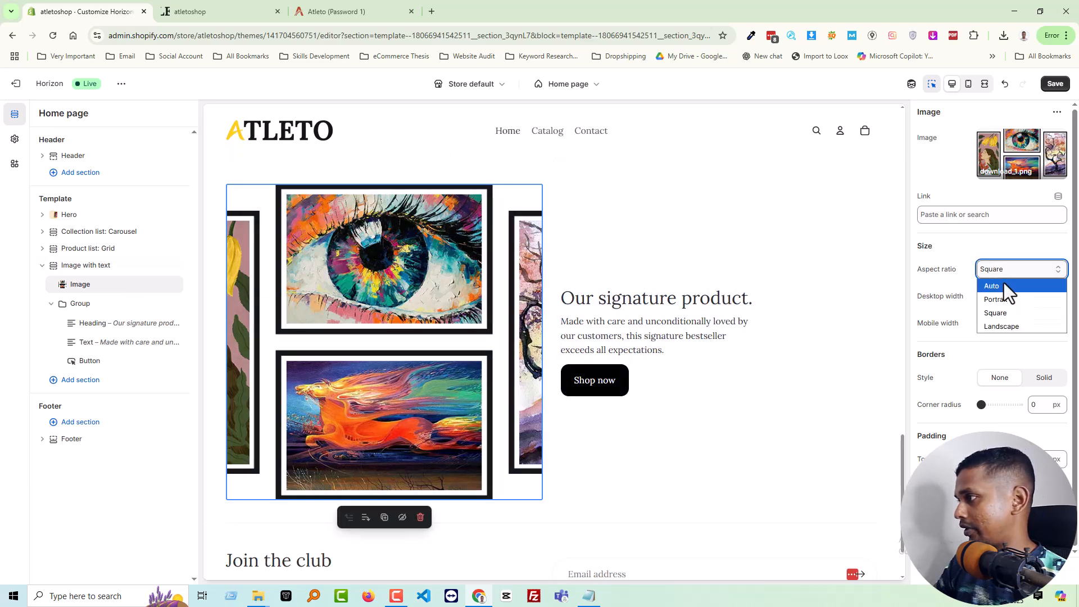
click(1008, 288)
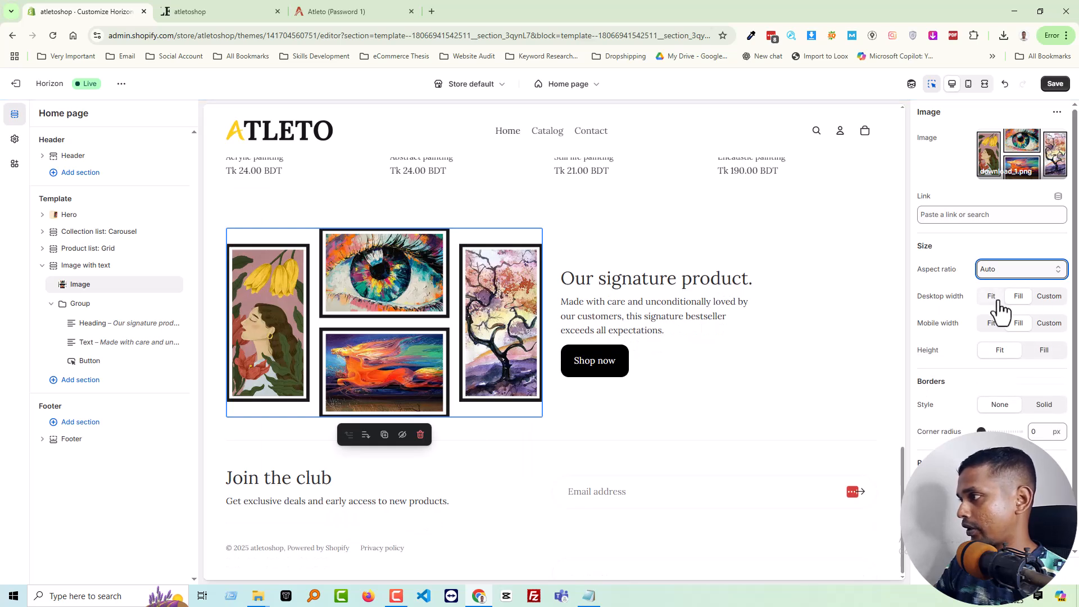
click(993, 302)
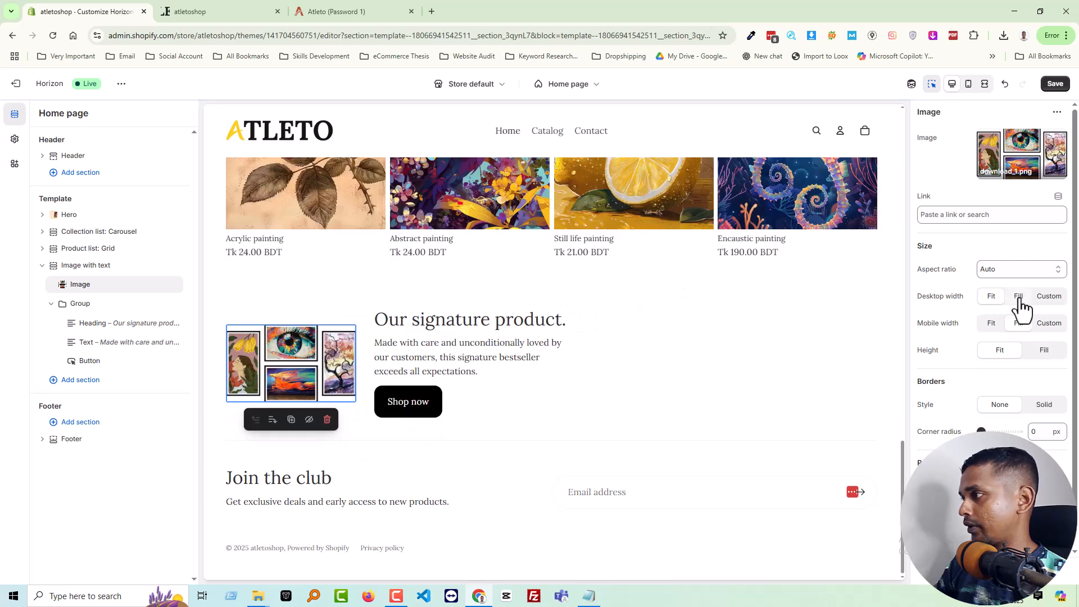
click(1018, 297)
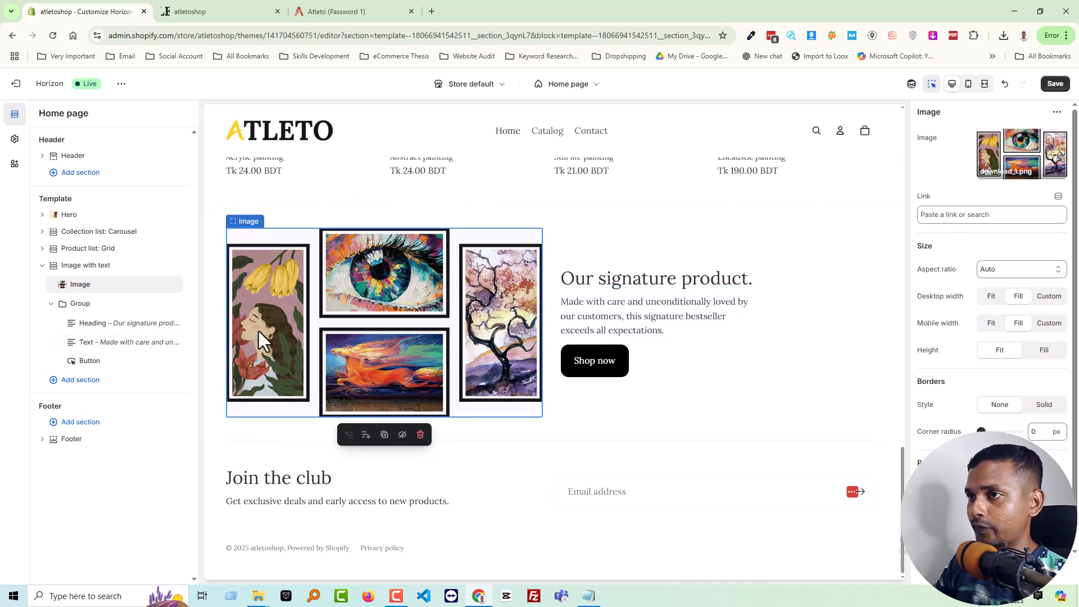
Check the demo banner's layout and reorder the Image with text section so that the Group comes before the Image
click(51, 304)
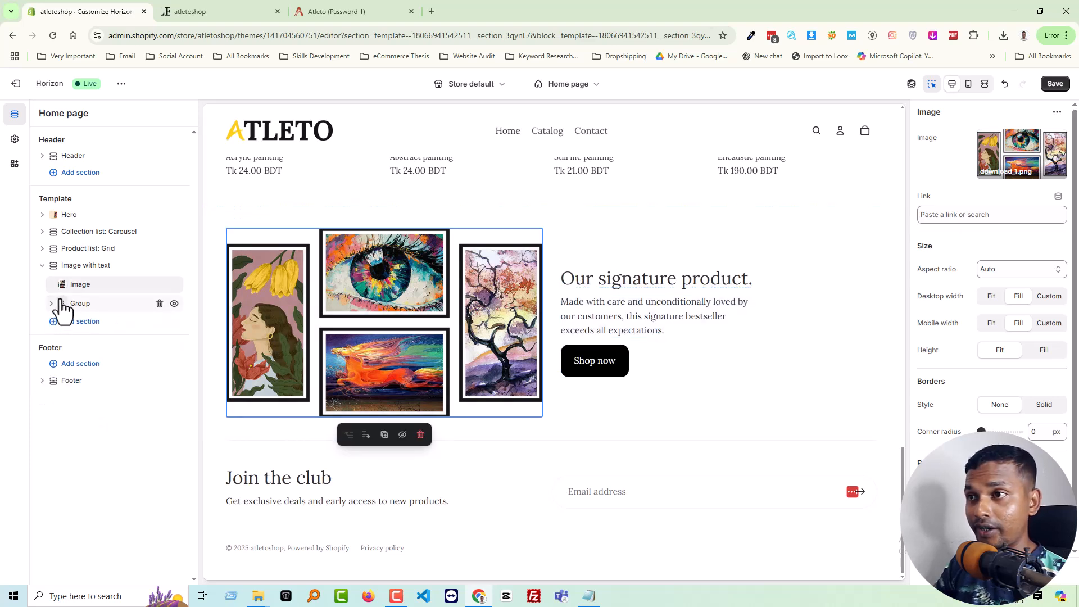
click(205, 9)
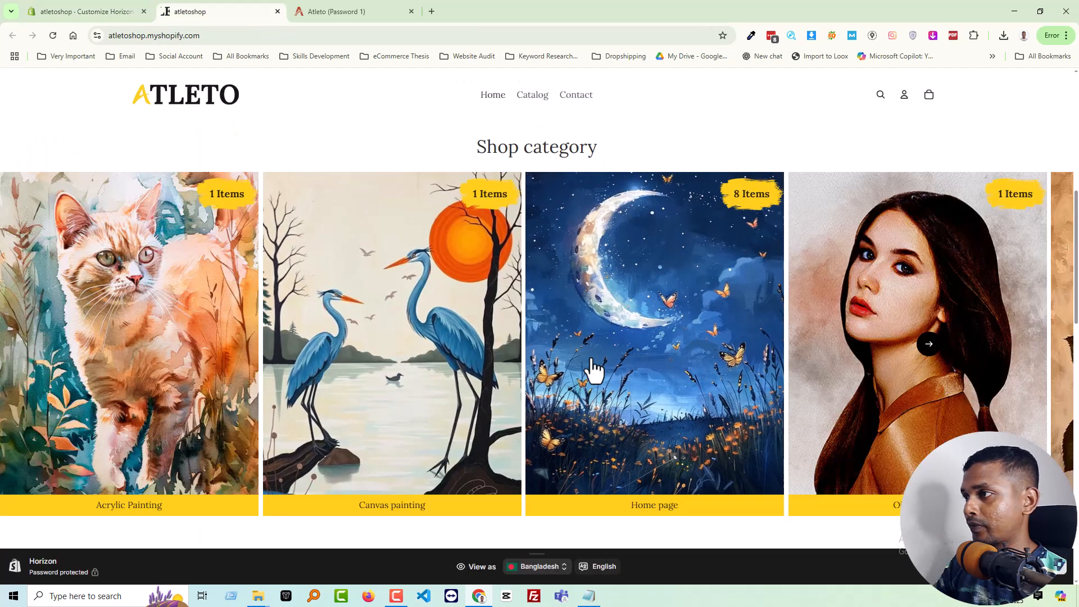
scroll(593, 368, down, 5)
scroll(590, 371, up, 1)
click(359, 10)
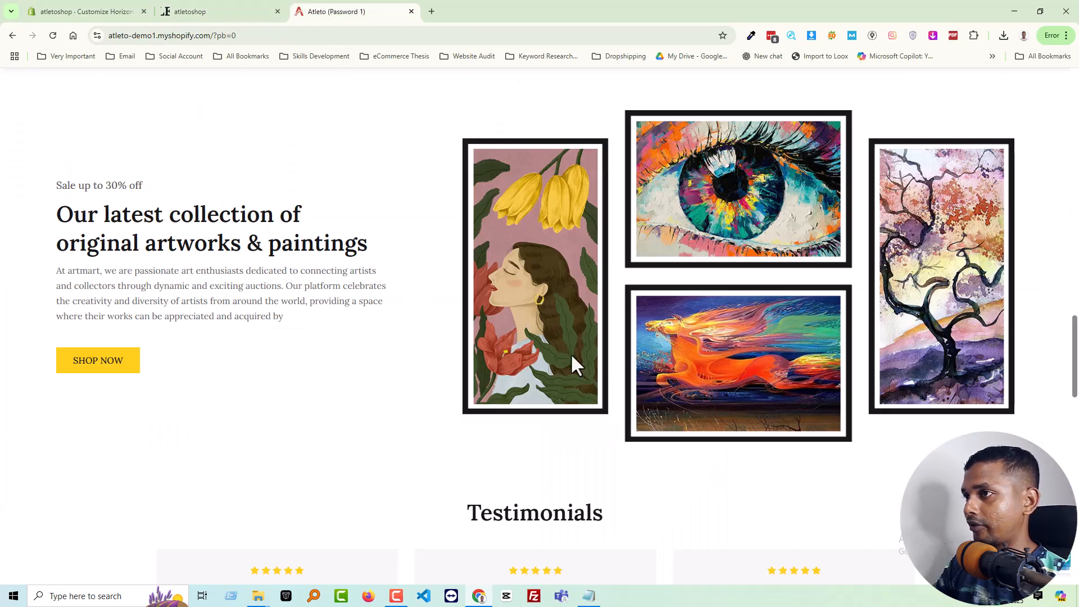
click(85, 10)
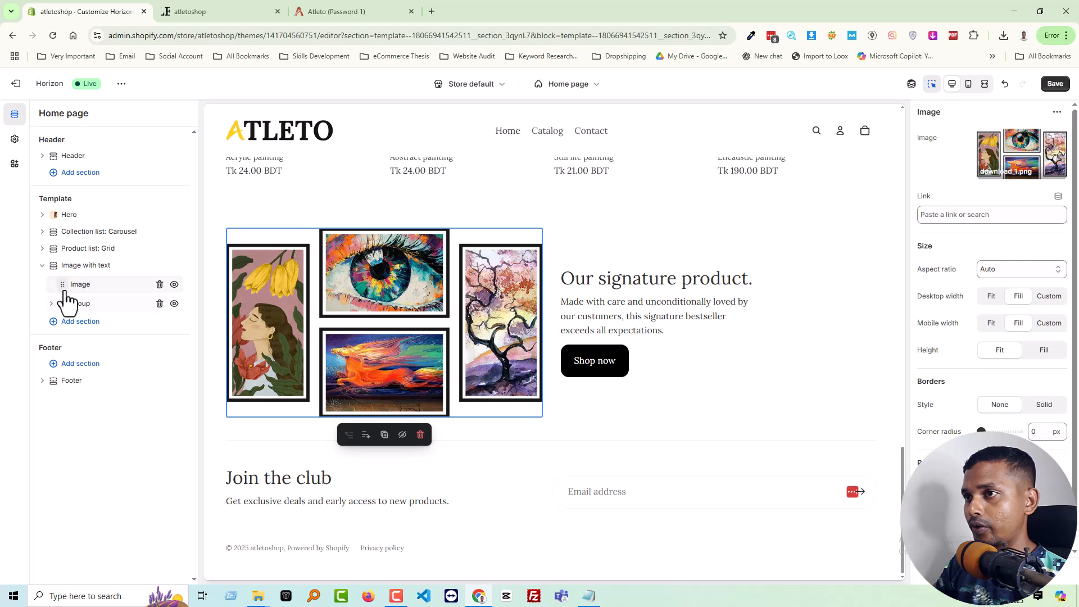
drag(60, 308, 179, 346)
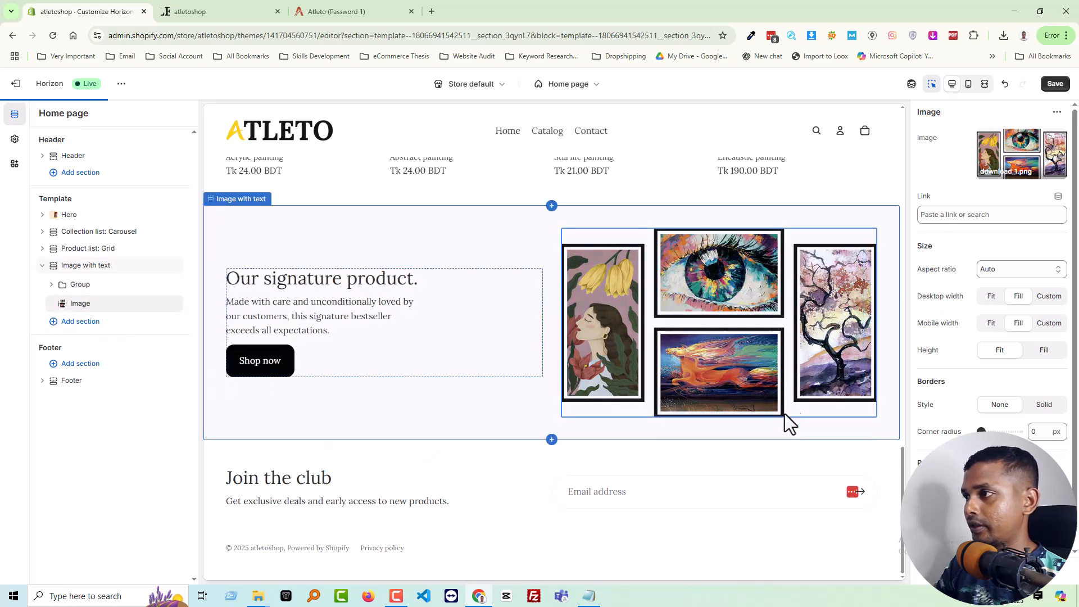
Copy the line "Sale up to 30% off" from the Atleto demo banner and return to the theme editor
click(332, 11)
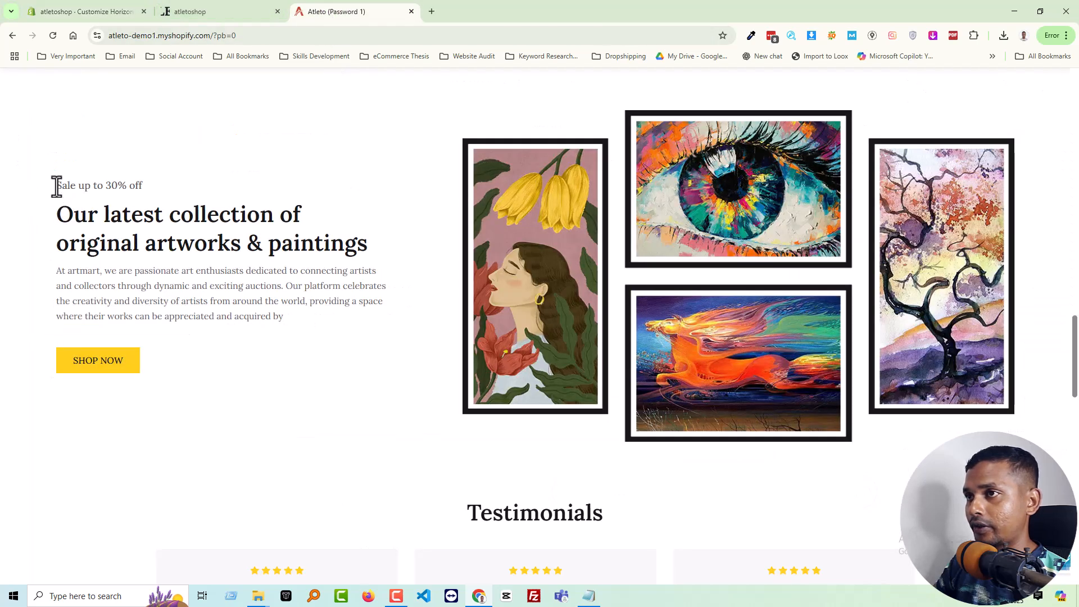
drag(56, 186, 145, 187)
key(ctrl+c)
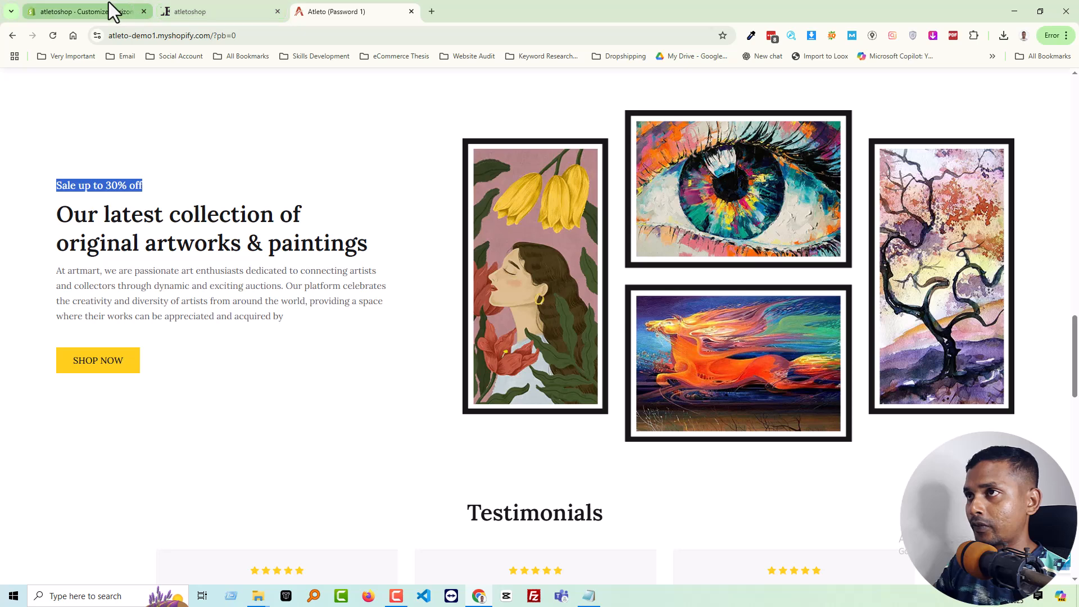
click(110, 6)
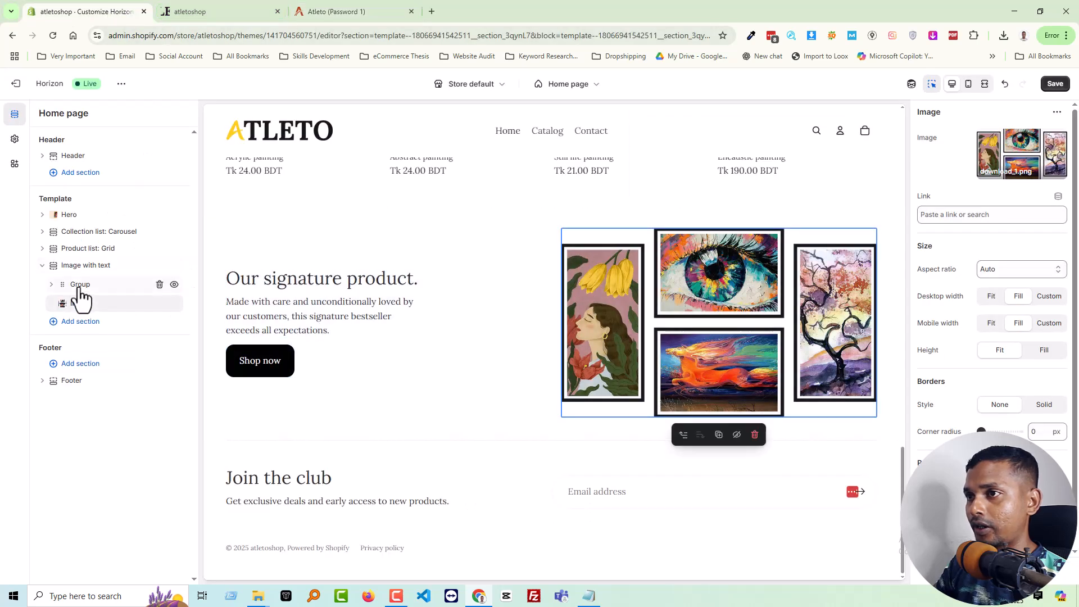
Add a Heading block after the Button inside the Image with text section's Group
click(52, 285)
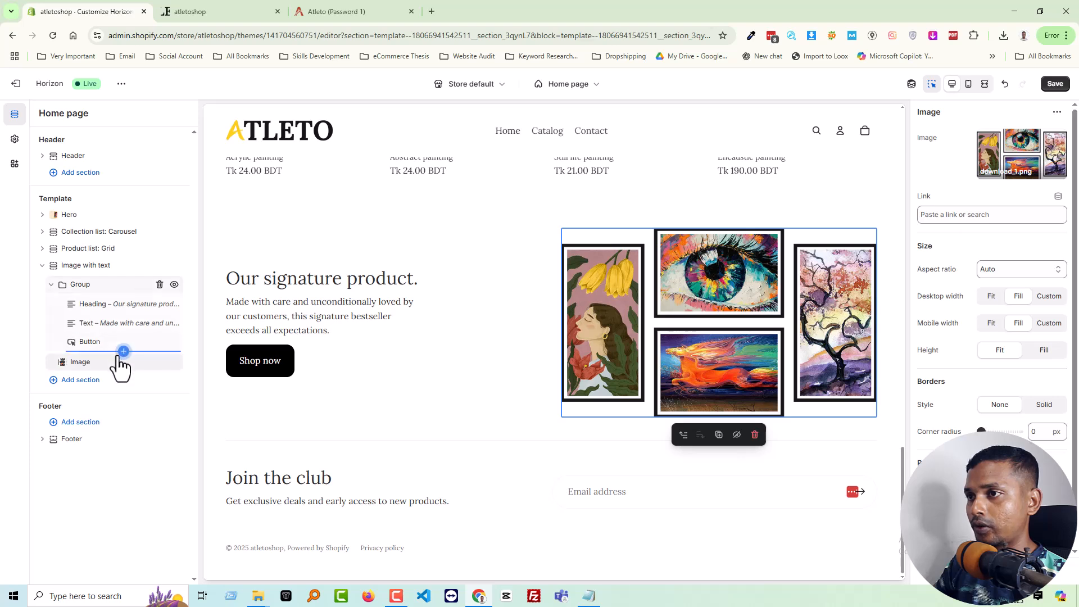
click(123, 351)
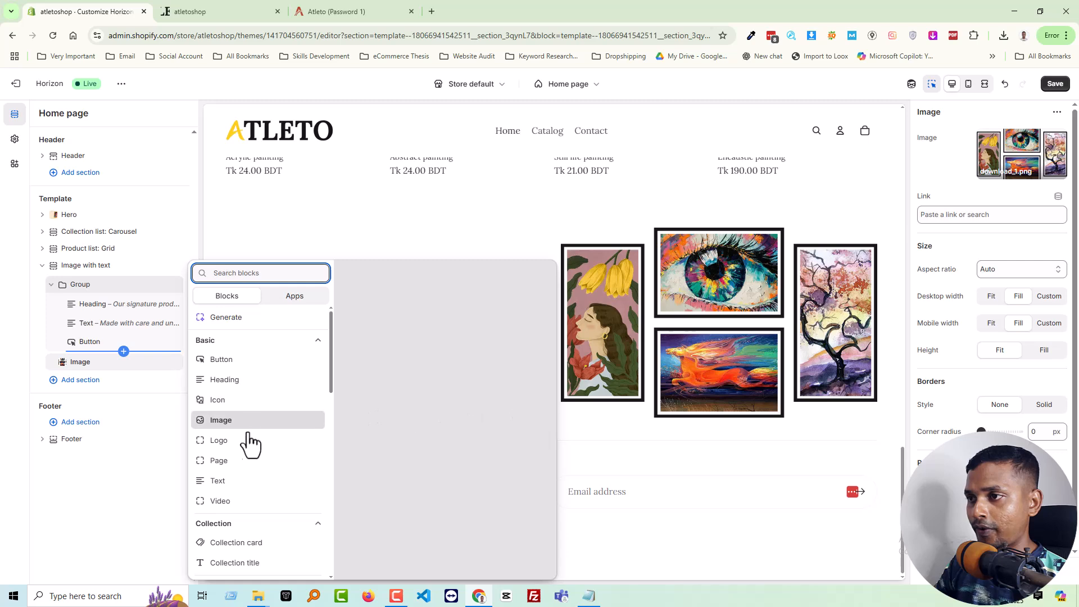
scroll(252, 570, down, 3)
scroll(254, 562, down, 5)
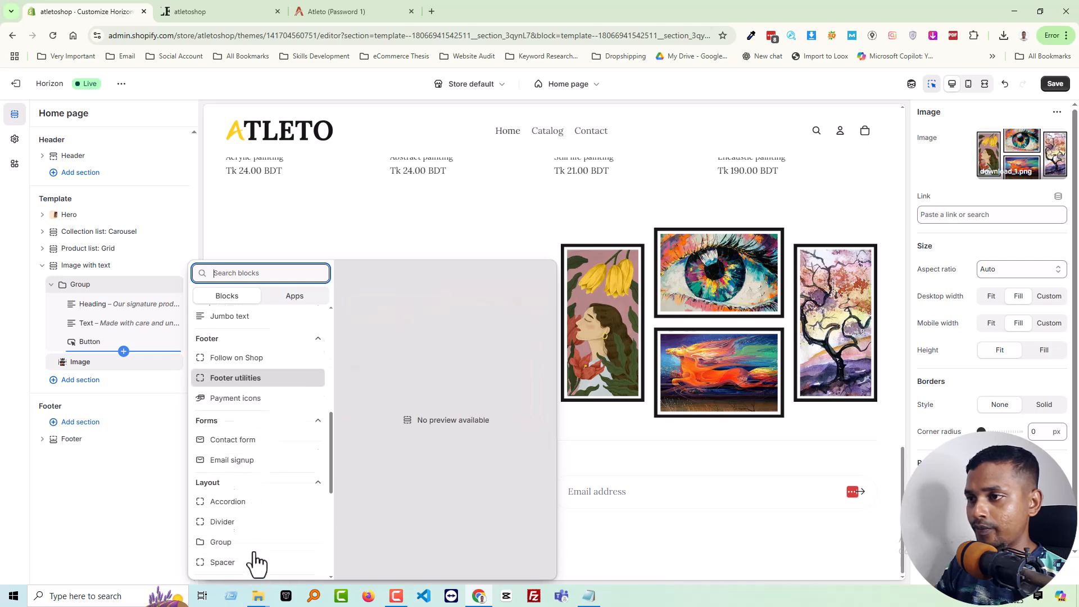
scroll(257, 550, down, 3)
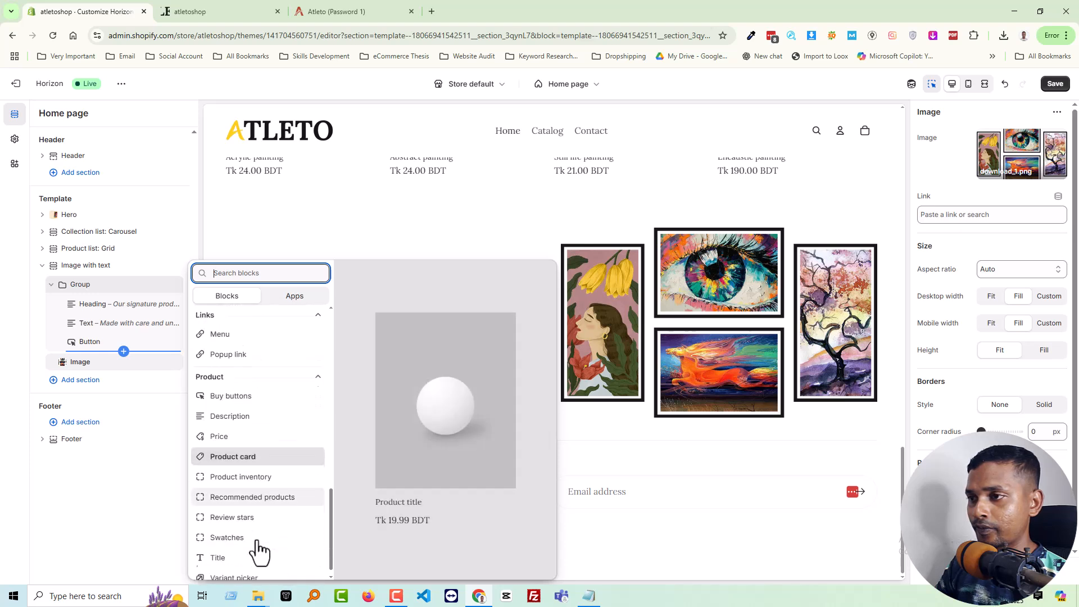
scroll(256, 534, up, 10)
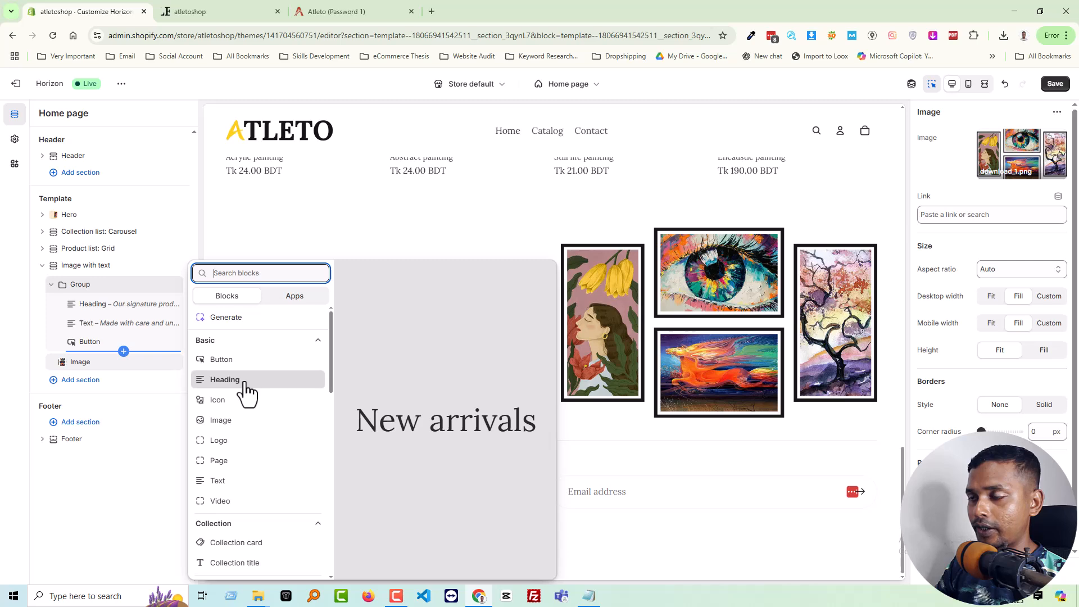
key(Escape)
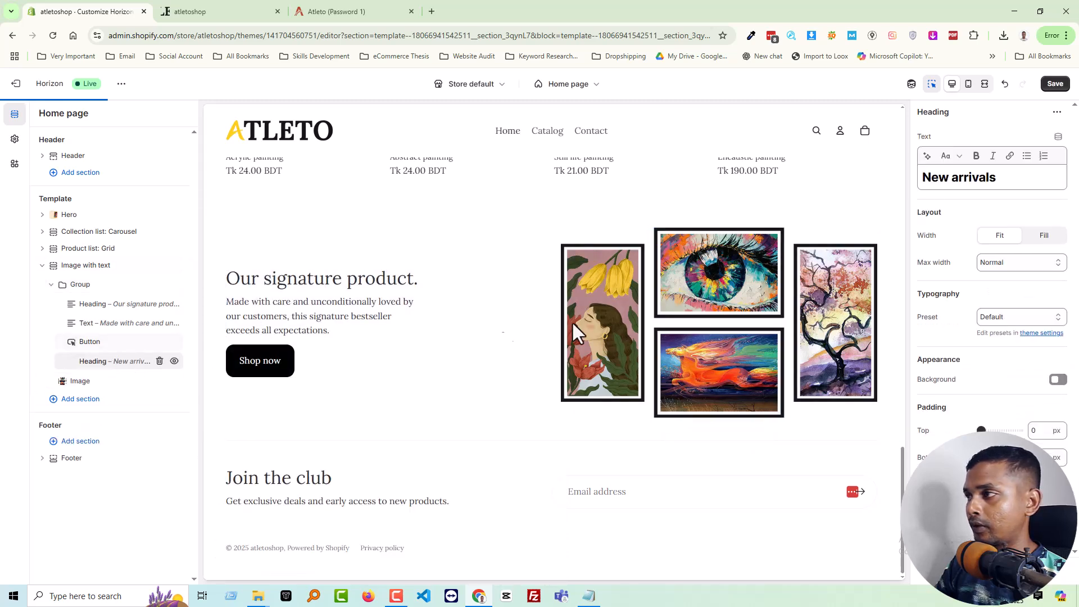
Set the new heading's text to "Sale up to 30% off" in bold and move it to the first position in the Group
click(999, 176)
key(ctrl+a)
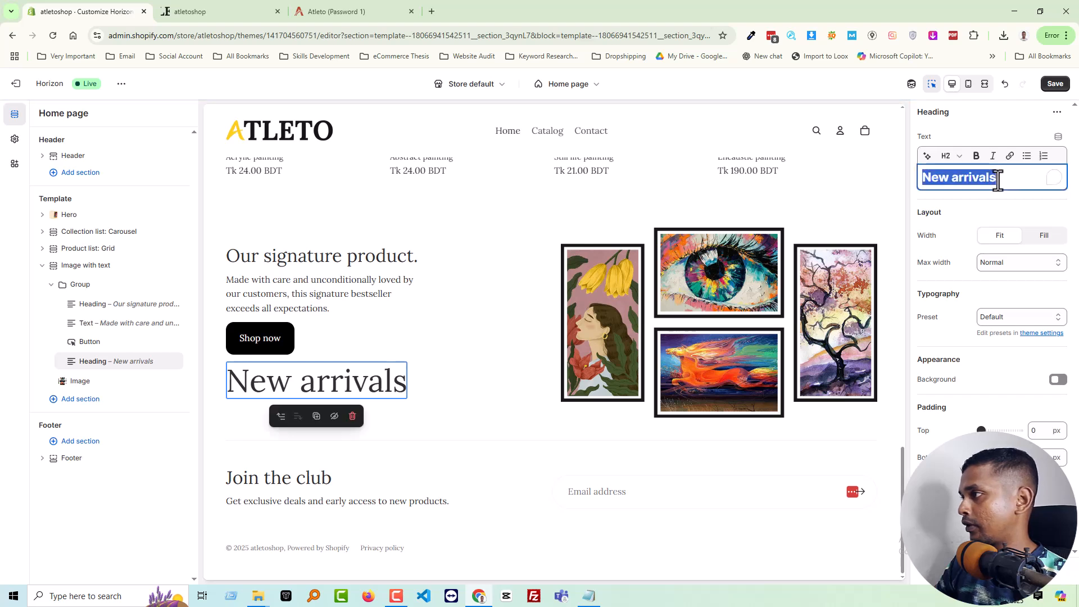
key(ctrl+v)
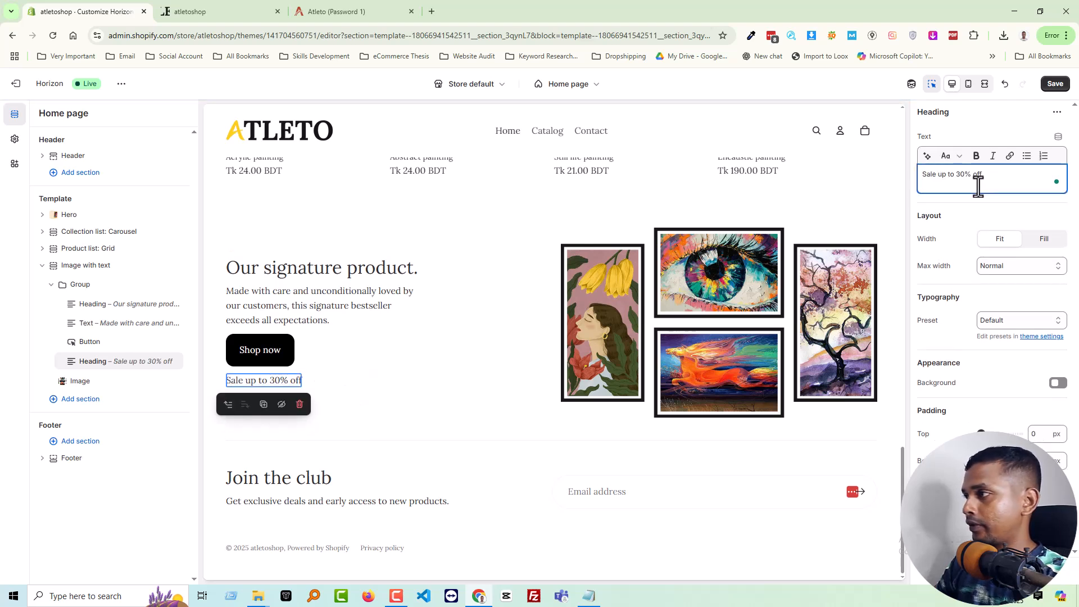
key(BackSpace)
key(ctrl+a)
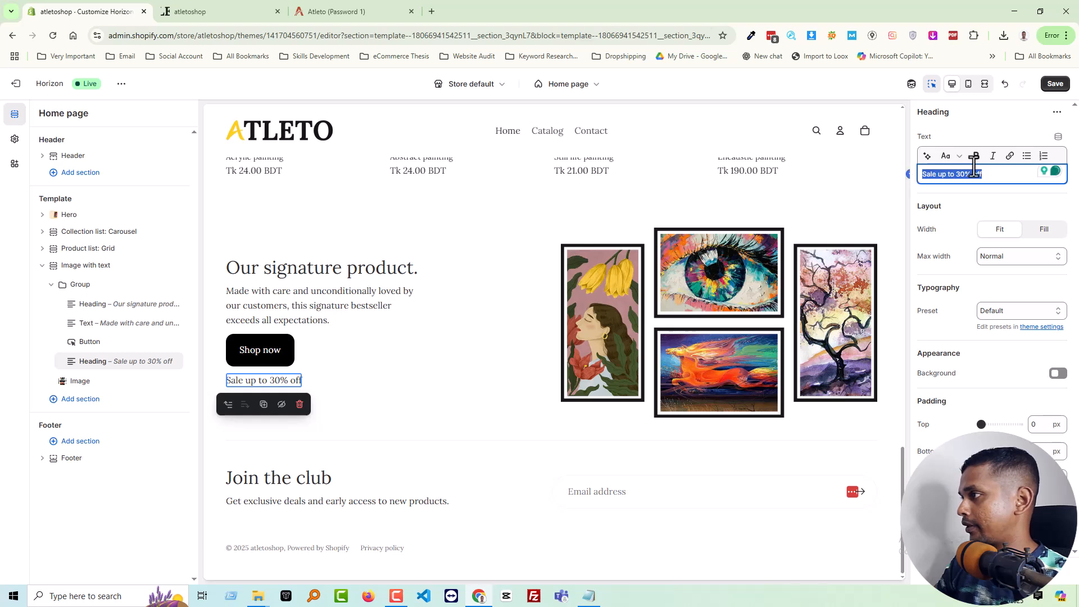
click(977, 157)
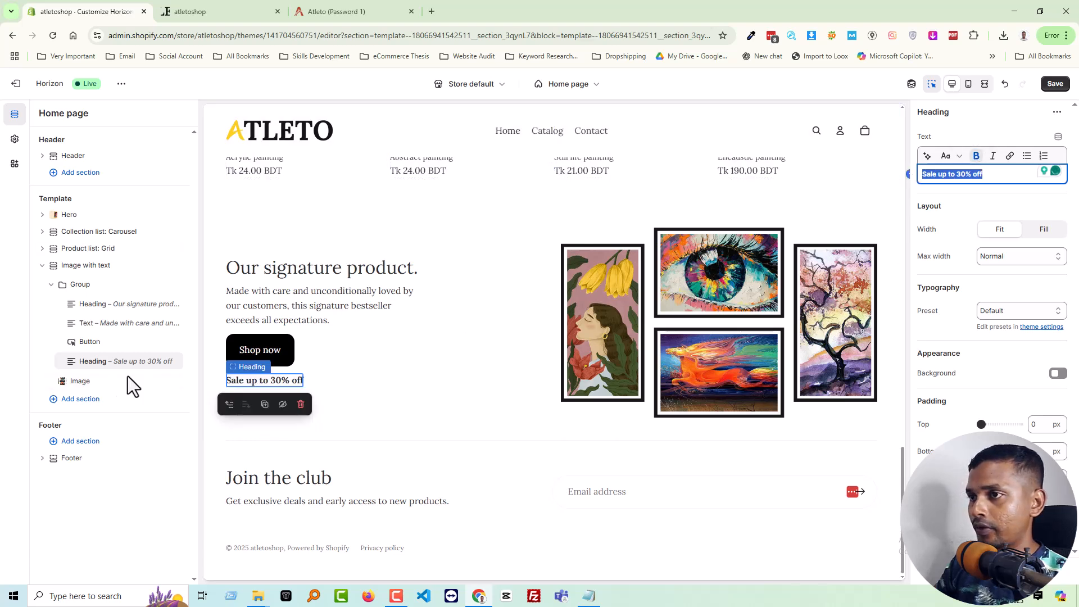
mouse_move(70, 361)
mouse_down()
mouse_move(69, 295)
mouse_move(70, 309)
mouse_up()
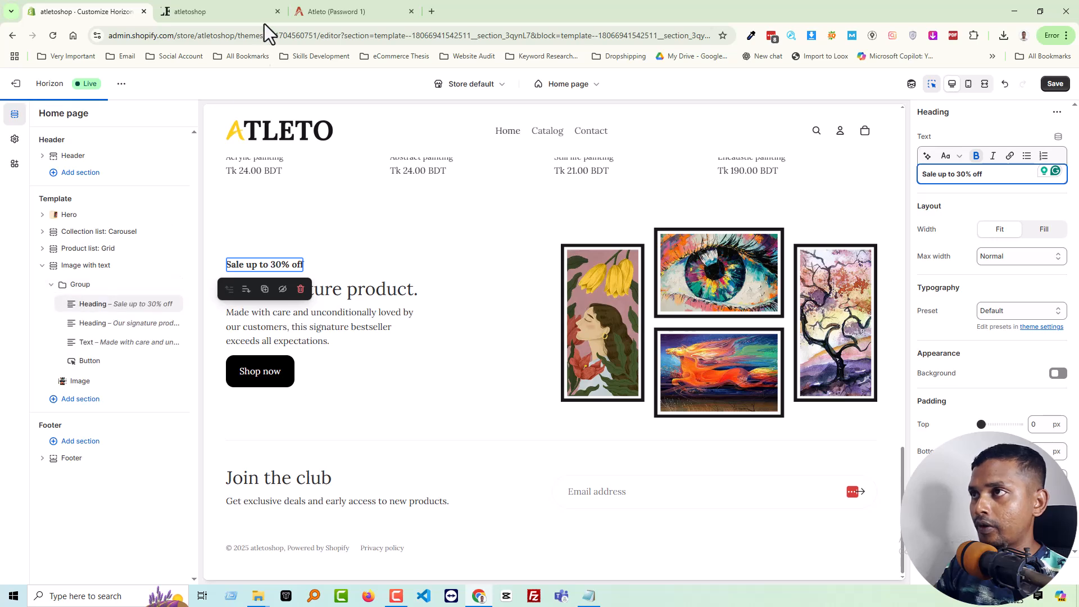
Replace the "Our signature product." heading with the demo banner's title "Our latest collection of original artworks & paintings"
click(235, 11)
click(353, 13)
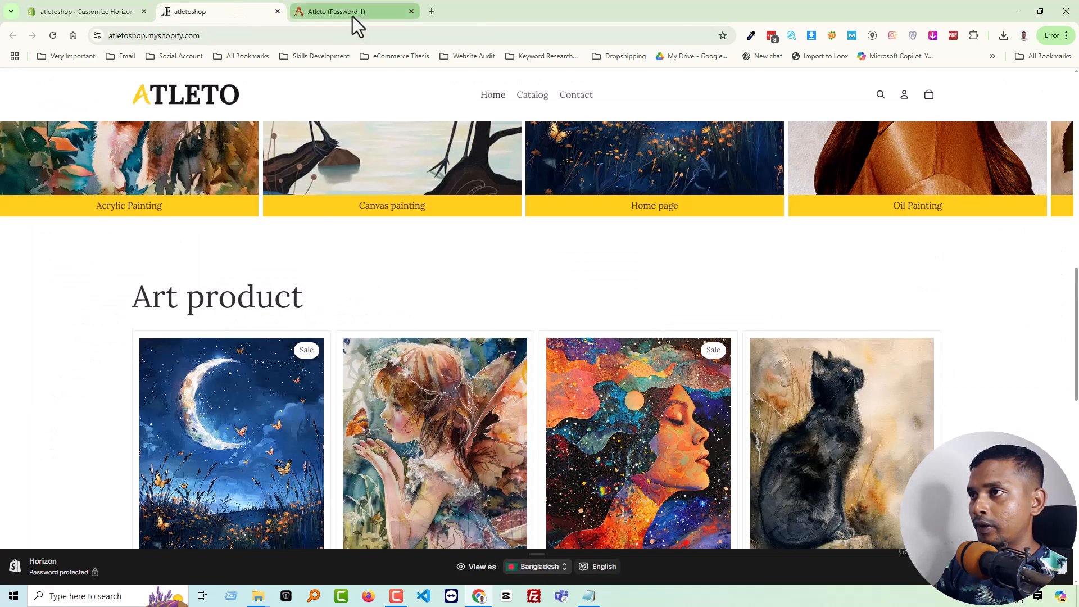
drag(59, 218, 352, 234)
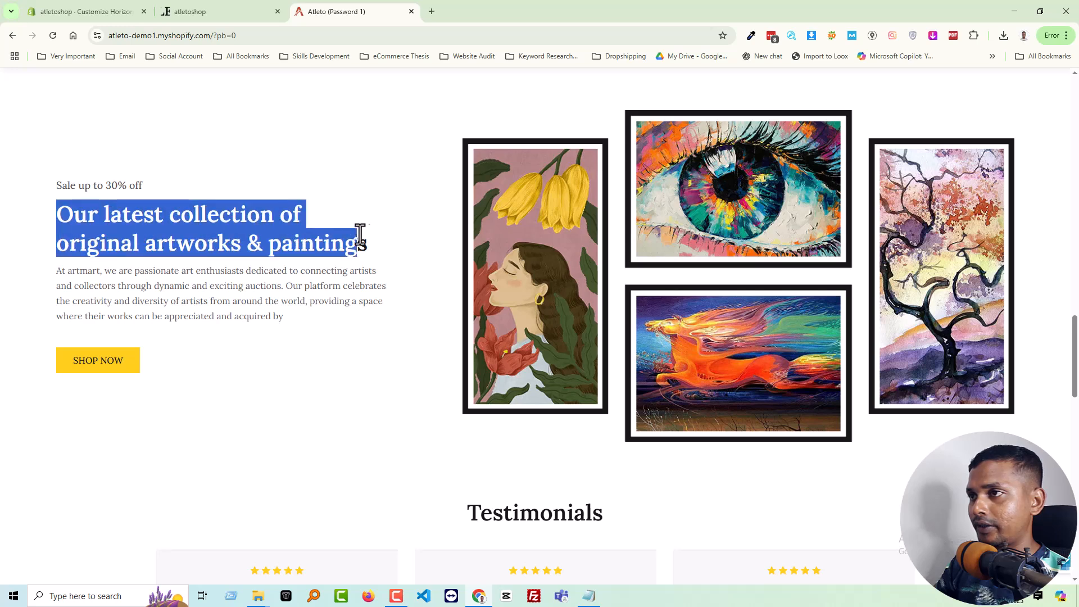
click(97, 18)
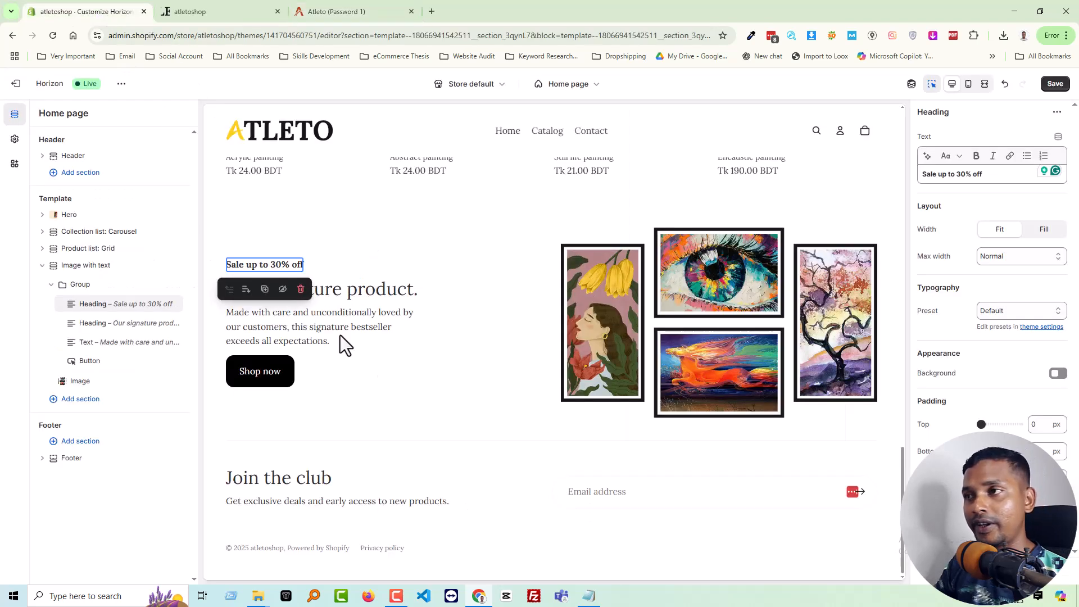
click(100, 325)
triple_click(976, 178)
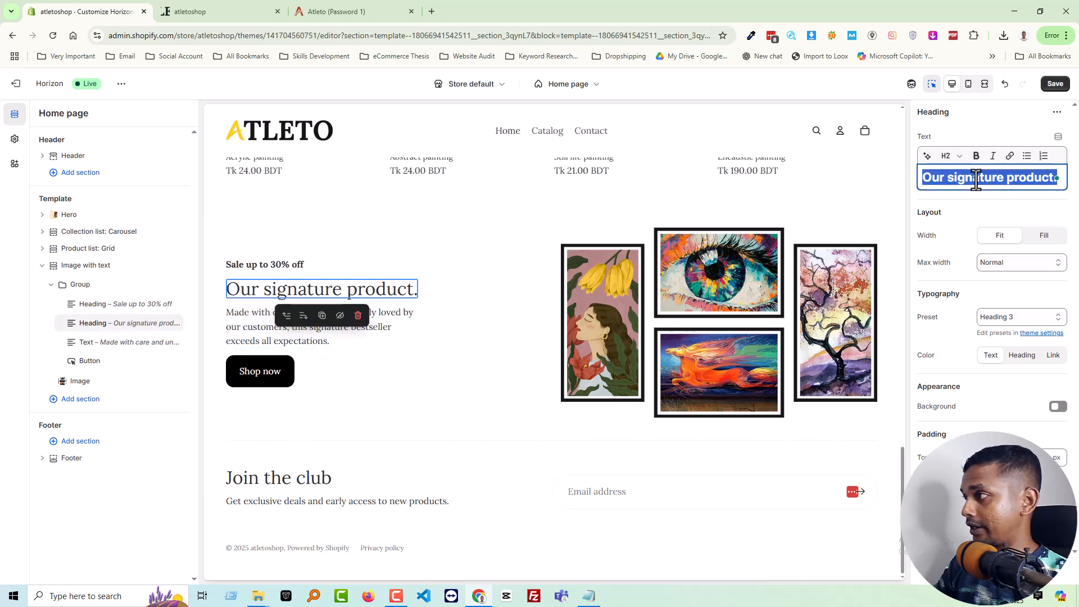
text(Our latest collection of original artworks & paintings)
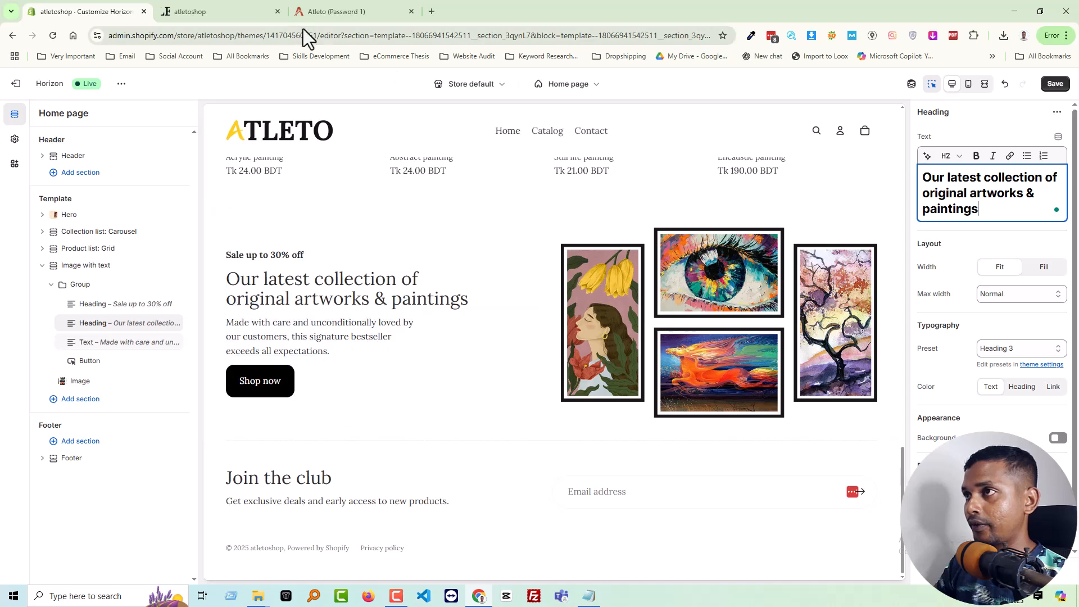
Replace the Text block's content with the demo paragraph beginning "At artmart, we are passionate art enthusiasts" and set its width to Fill
click(343, 13)
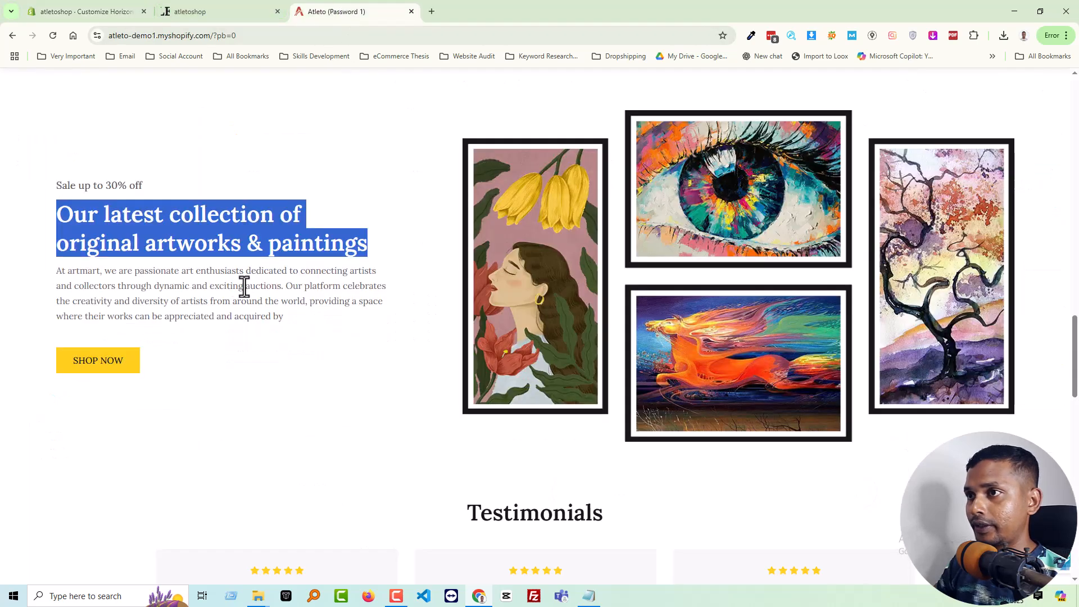
drag(290, 318, 62, 277)
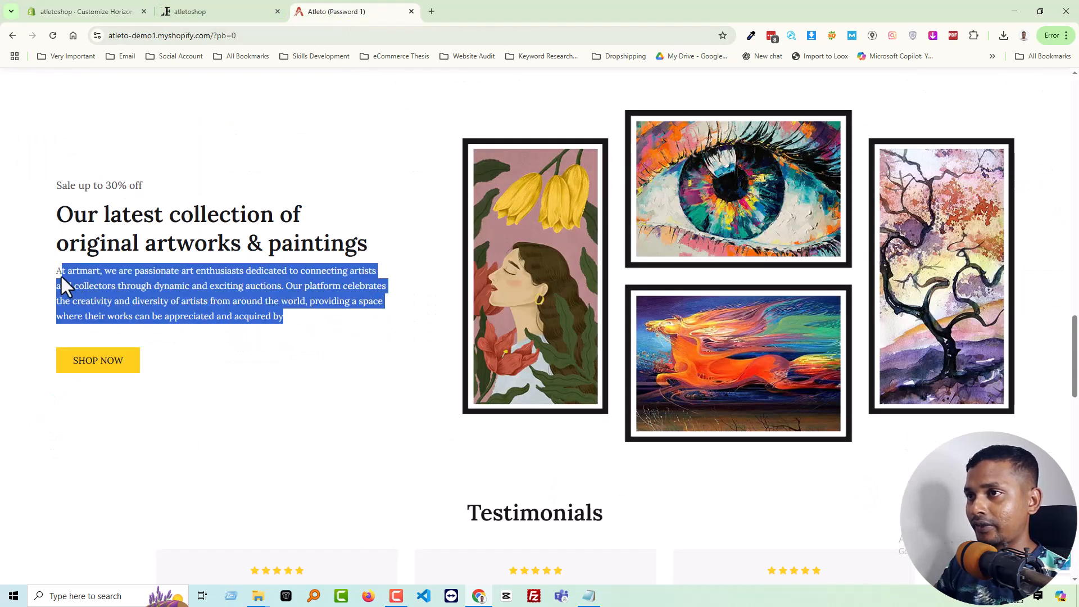
click(115, 12)
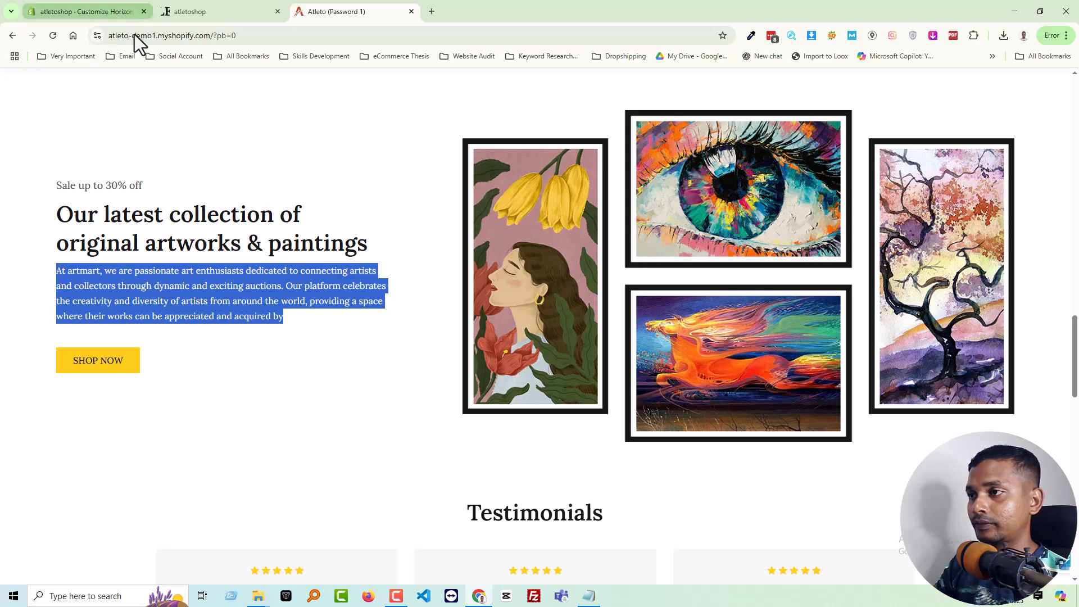
double_click(281, 343)
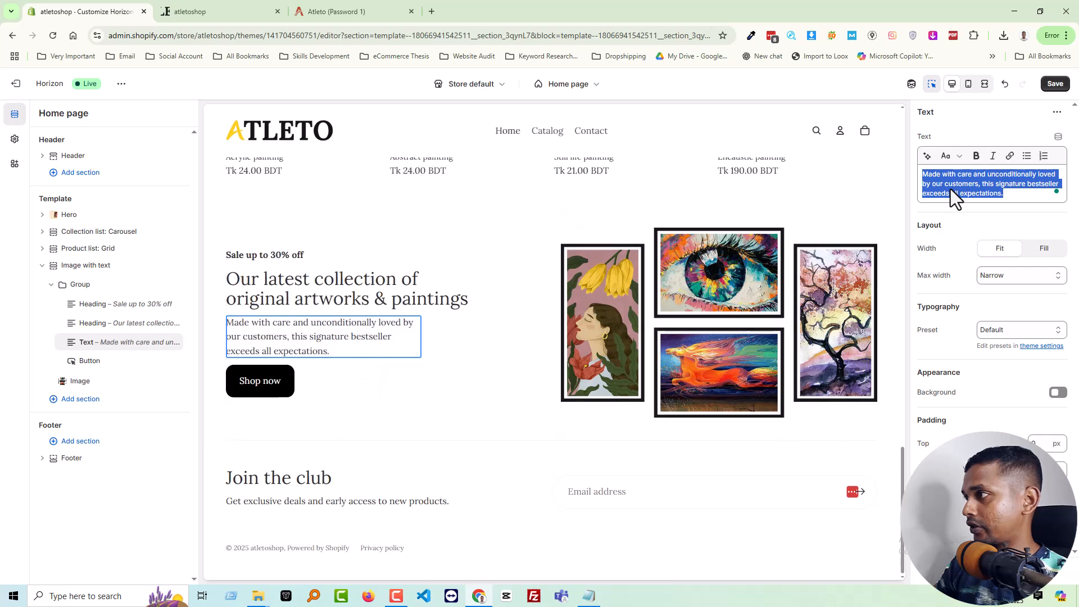
text(At artmart, we are passionate art enthusiasts dedicated to connecting artists and collectors through dynamic and exciting auctions. Our platform celebrates the creativity and diversity of artists from around the world, providing a space where their works can be appreciated and acquired by)
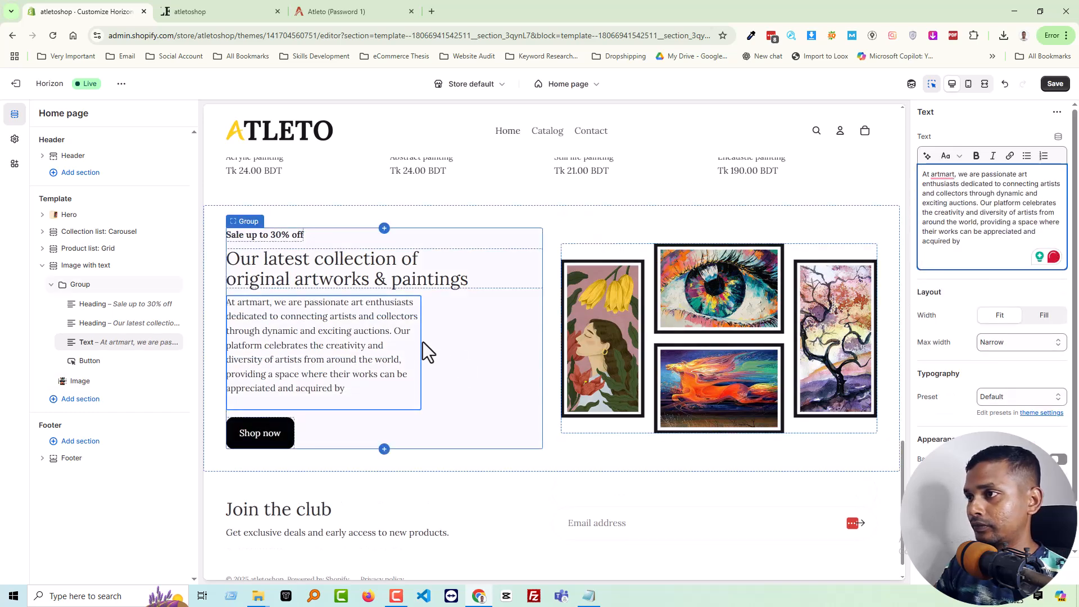
click(1047, 318)
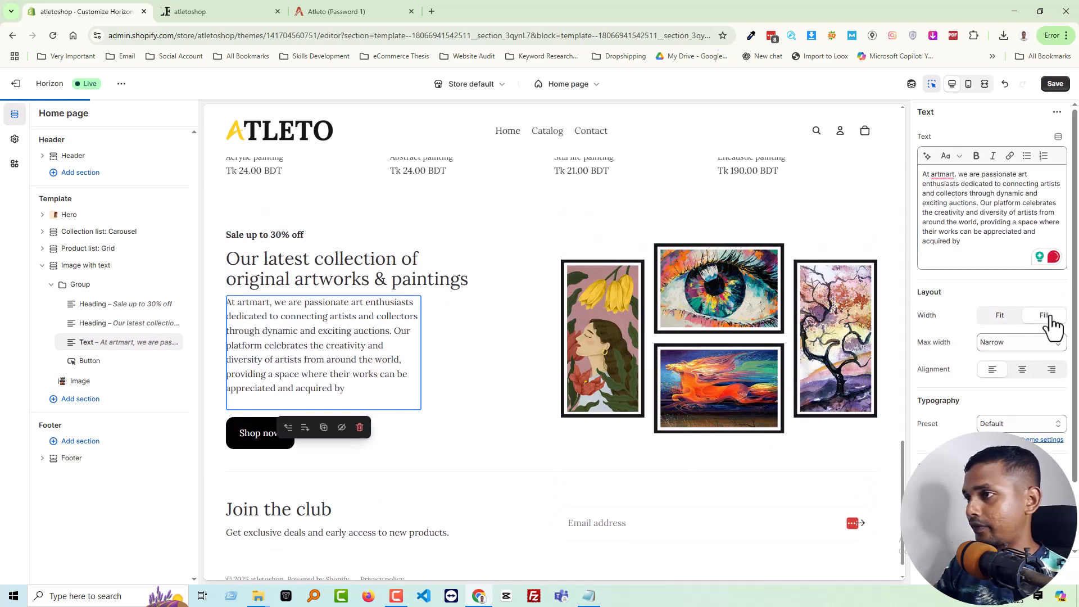
Clear the Text block, paste the copied paragraph into Google Translate in a new tab, and copy it from there as plain text
click(971, 230)
key(ctrl+a)
key(BackSpace)
click(432, 11)
key(ctrl+a)
key(ctrl+c)
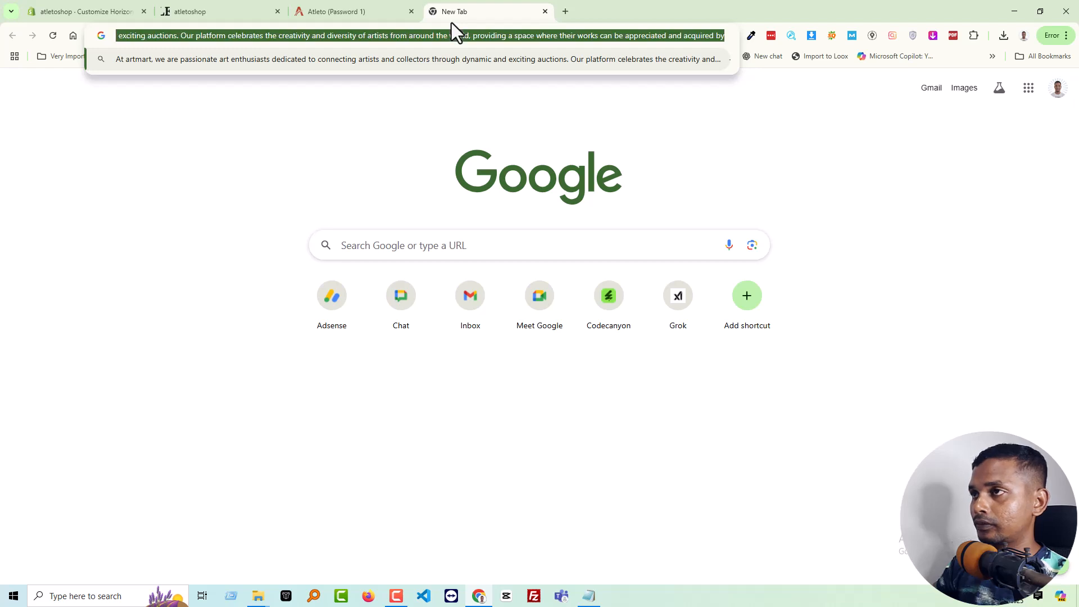
text(tr)
key(Return)
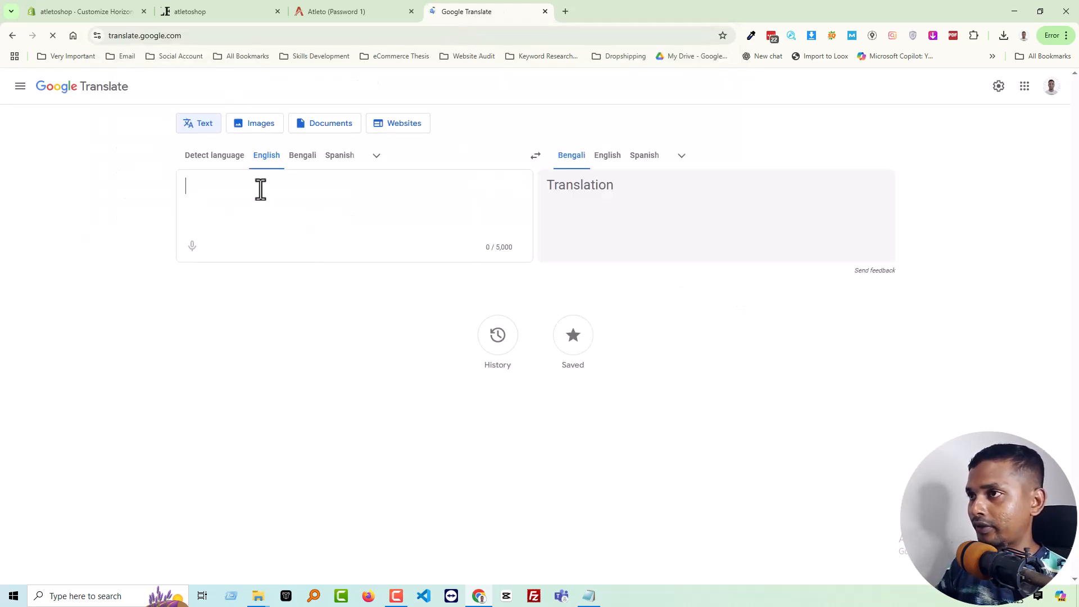
text(works can be appreciated and acquired by)
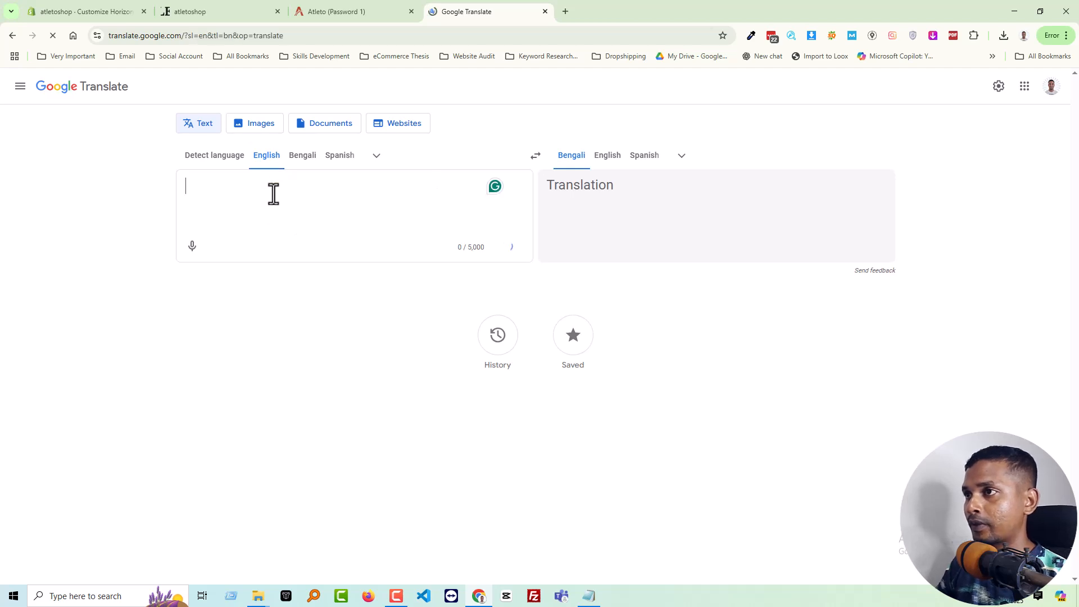
key(ctrl+v)
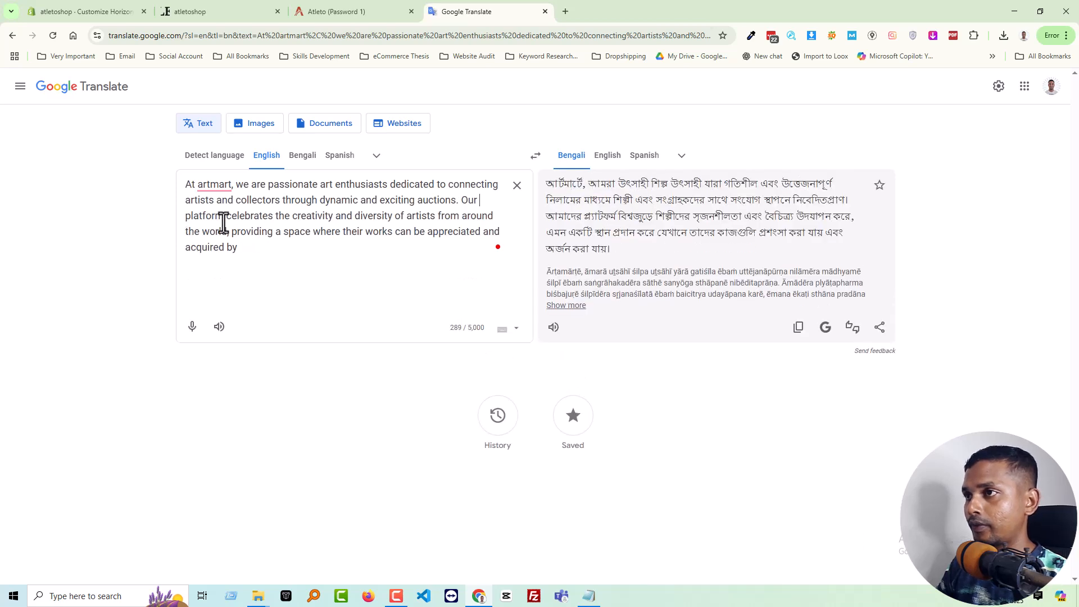
key(ctrl+a)
key(ctrl+c)
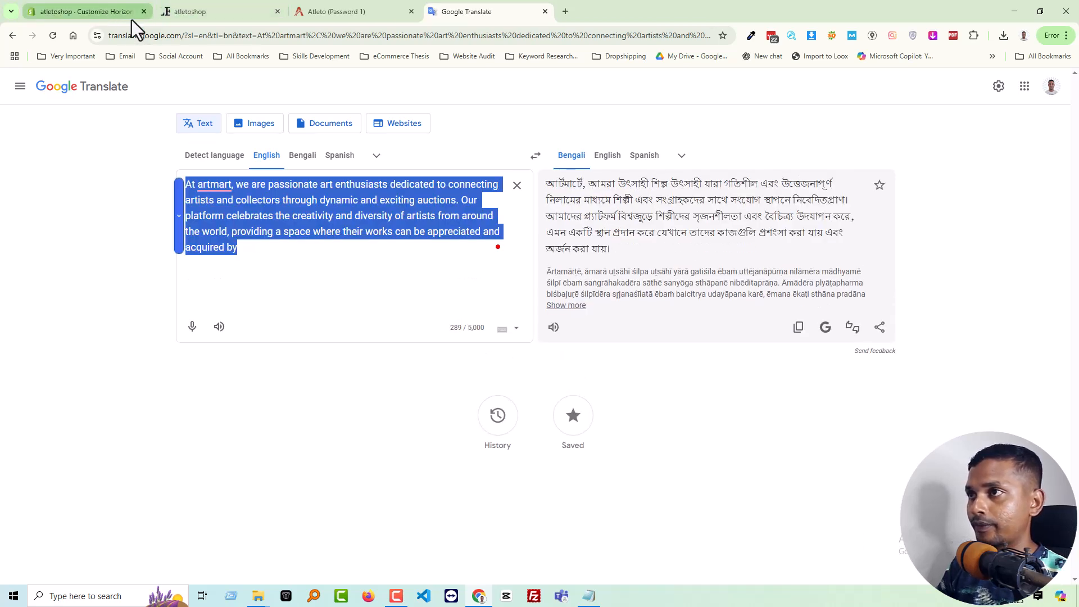
Paste the plain "At artmart" paragraph into the empty Text block and set its max width to Normal
click(99, 14)
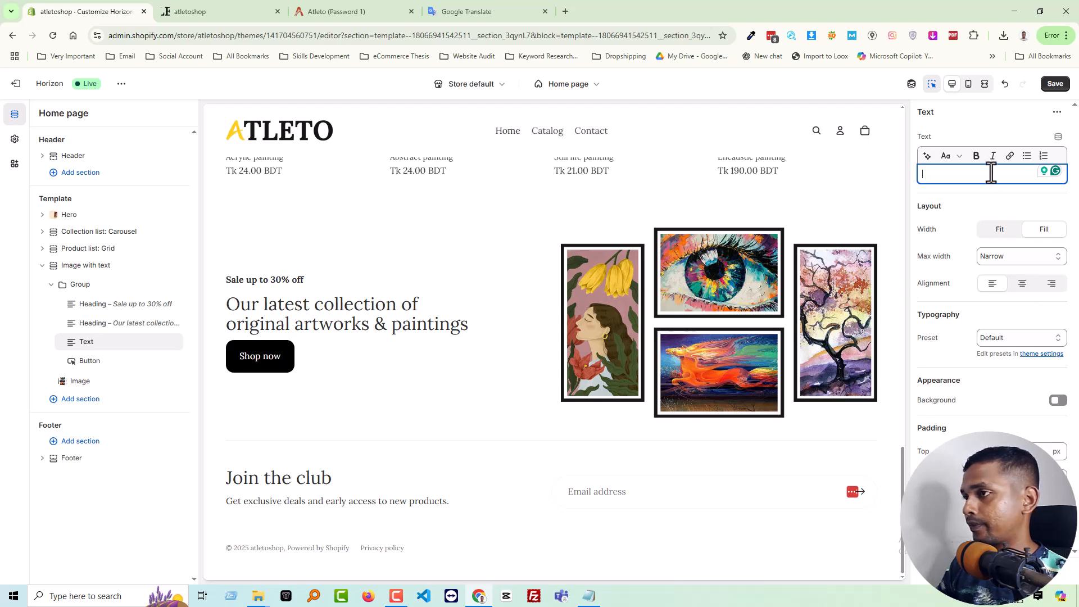
key(ctrl+v)
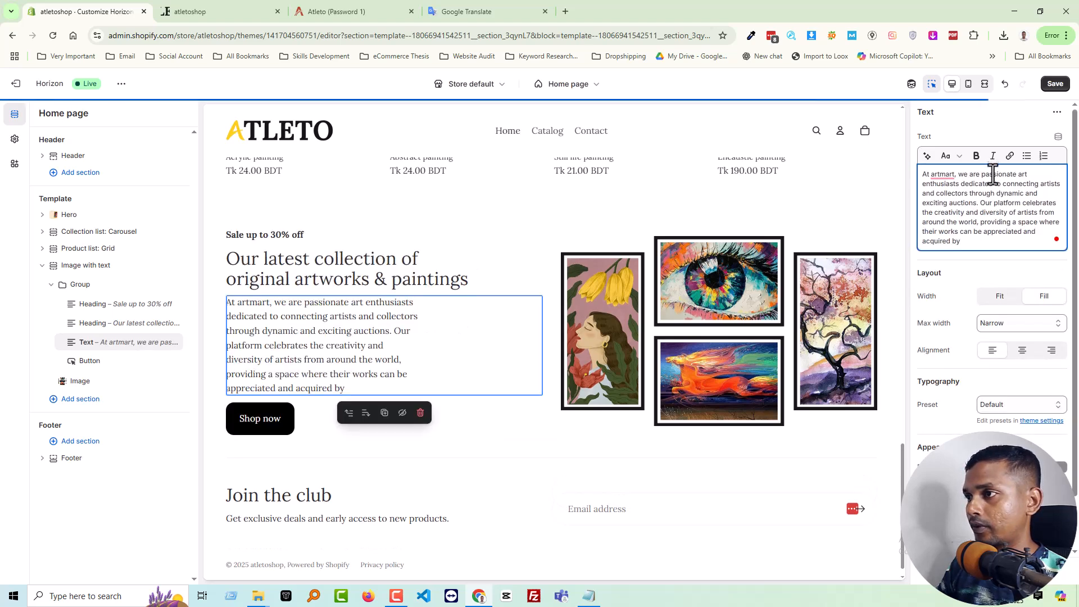
click(1033, 326)
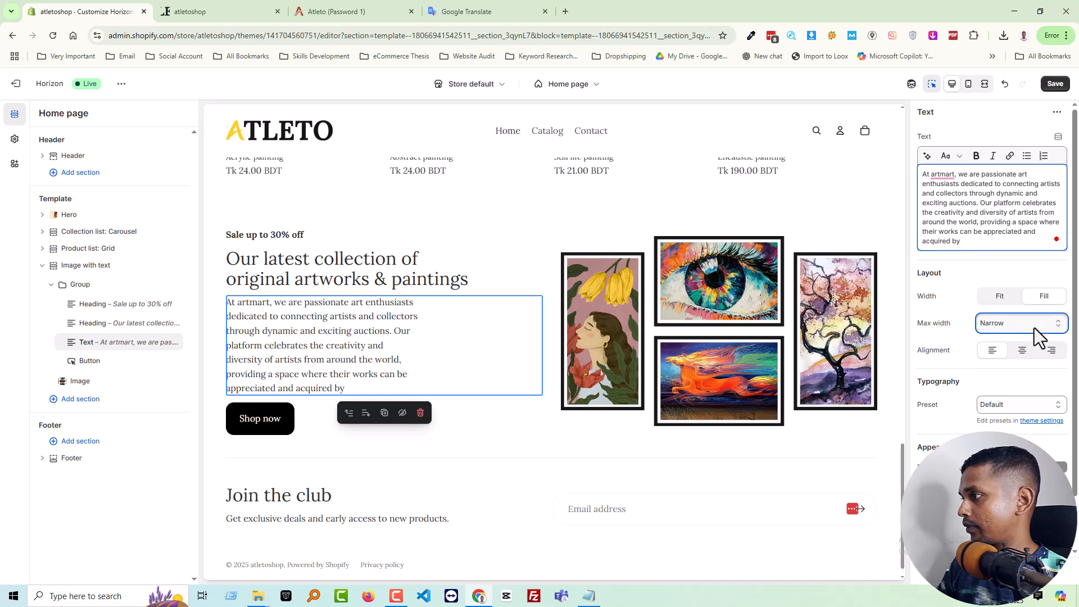
click(1017, 354)
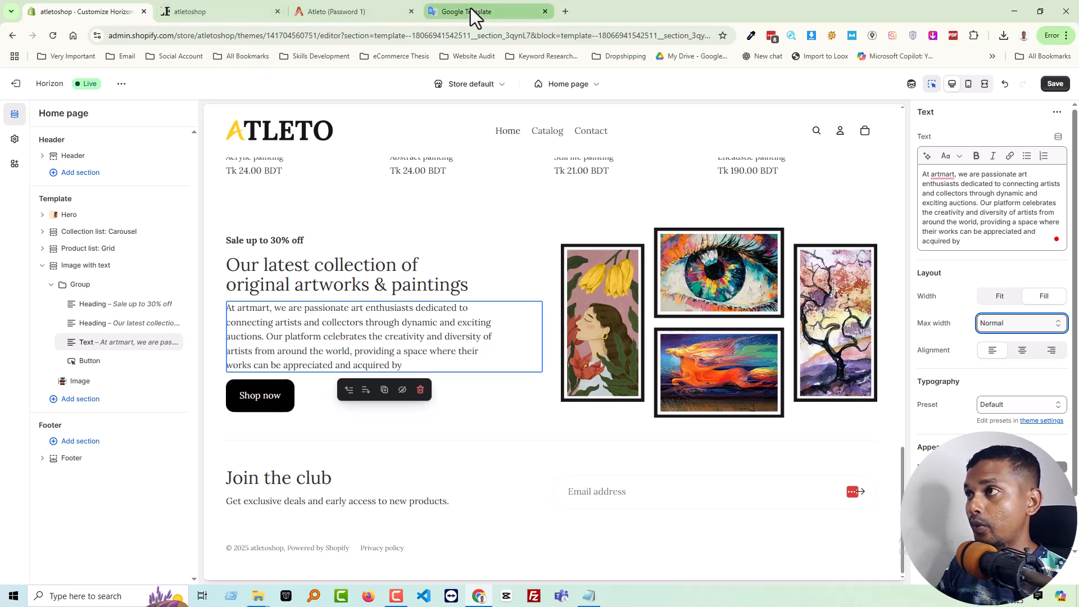
Examine the demo banner's SHOP NOW button and the style options of the matching Button block in the theme editor
click(342, 12)
click(203, 369)
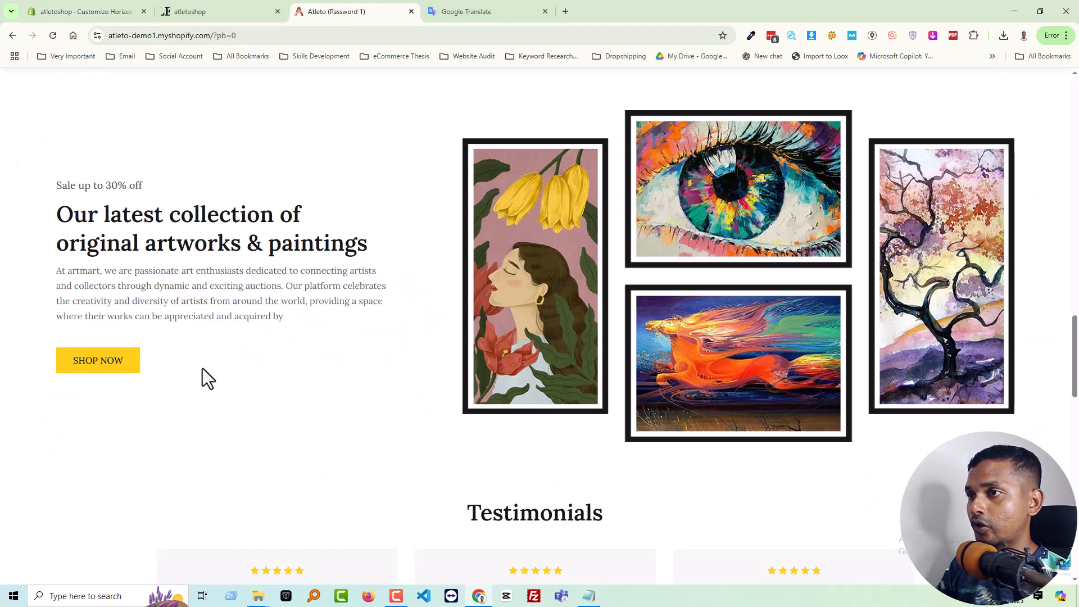
drag(121, 362, 87, 364)
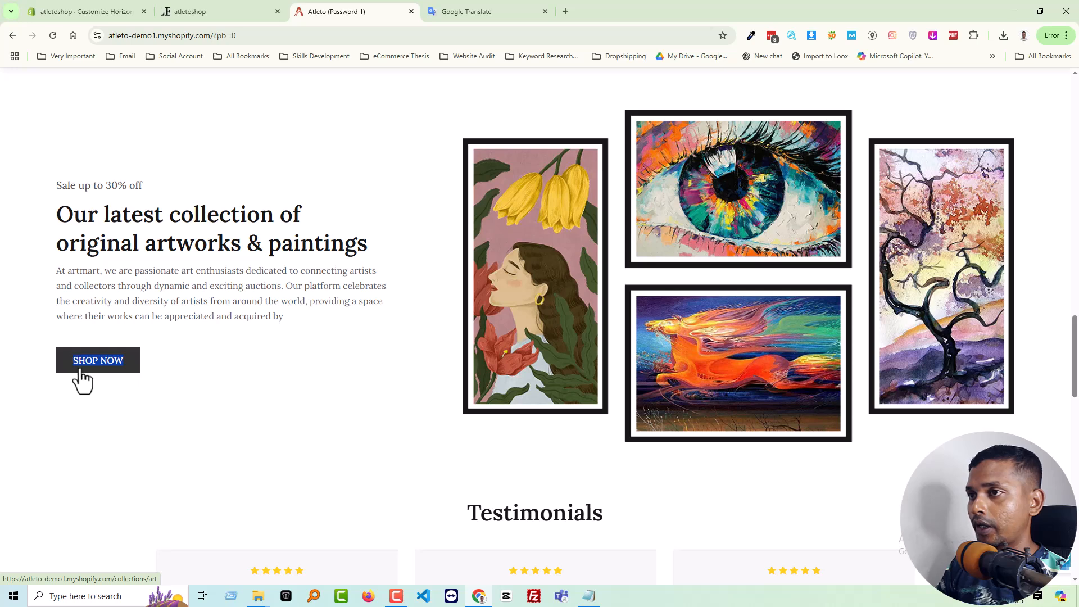
click(96, 15)
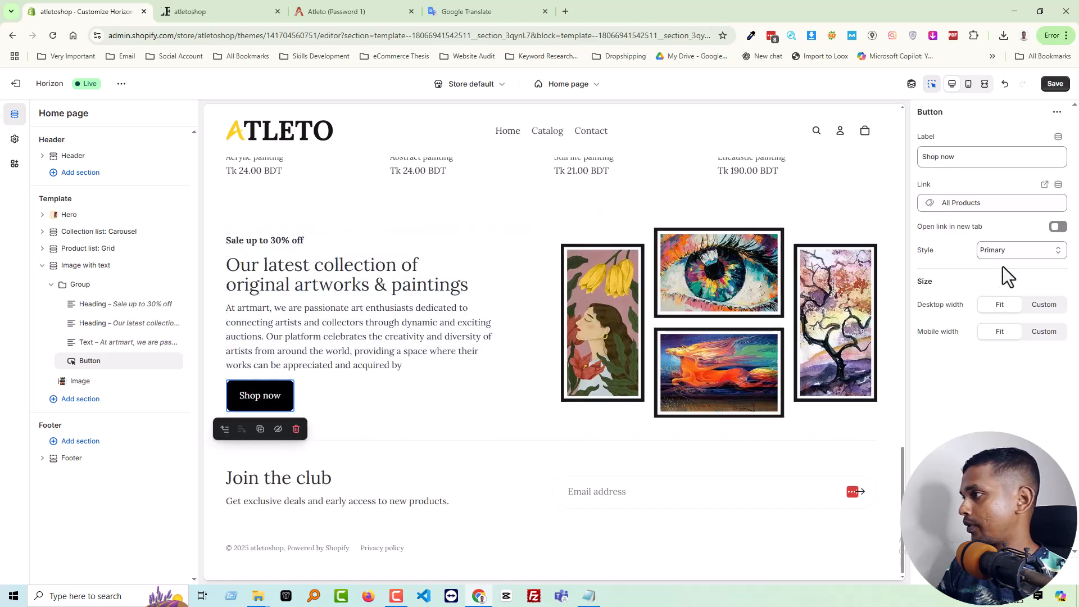
click(1010, 252)
click(1010, 251)
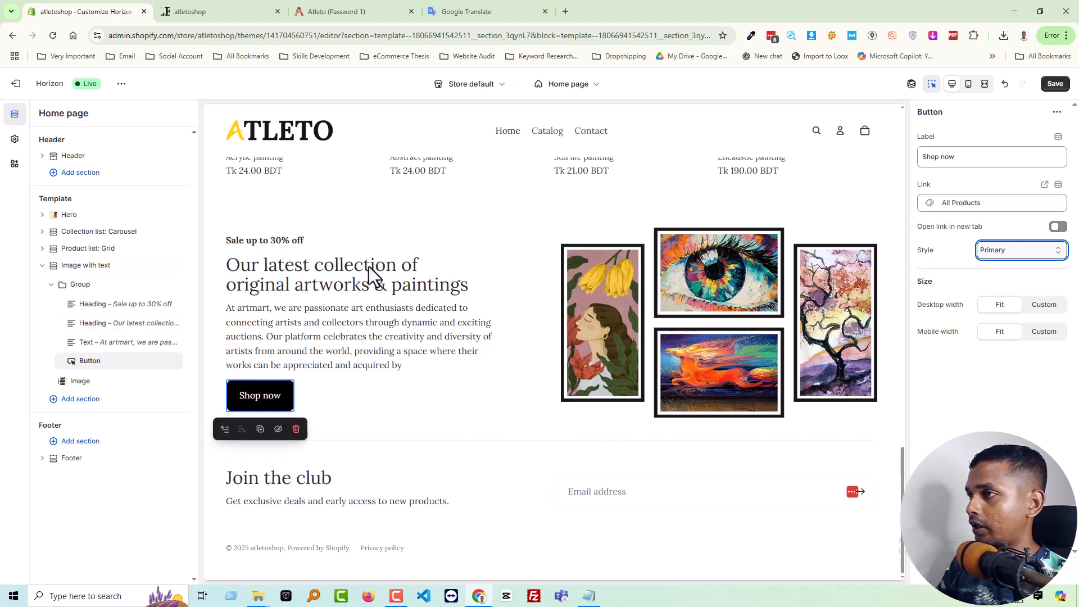
Try the Image with text section at Full width and Large height, and return its width to Page
click(85, 266)
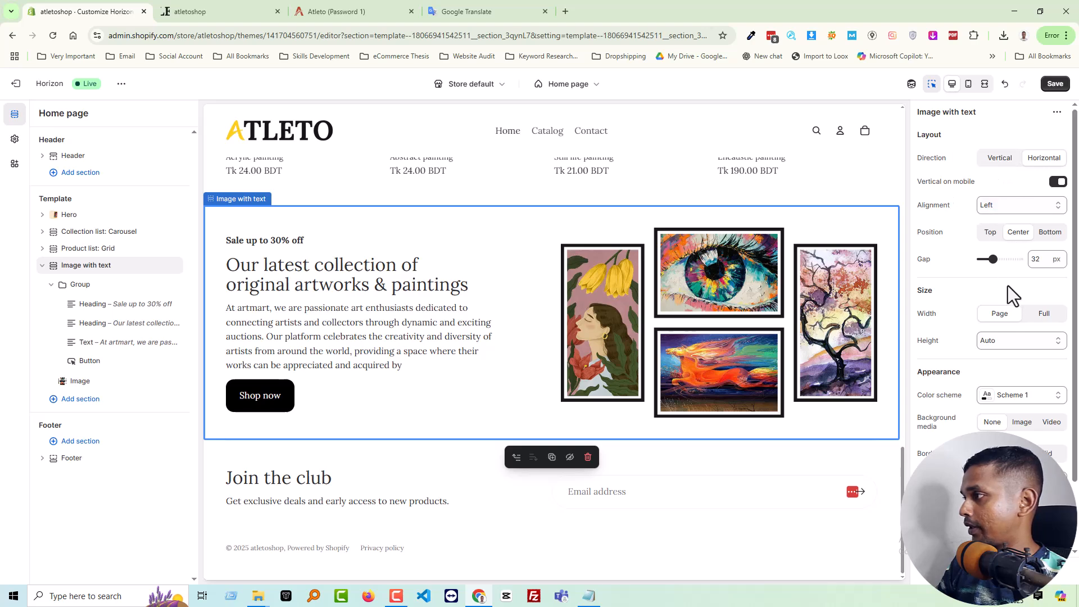
click(1043, 315)
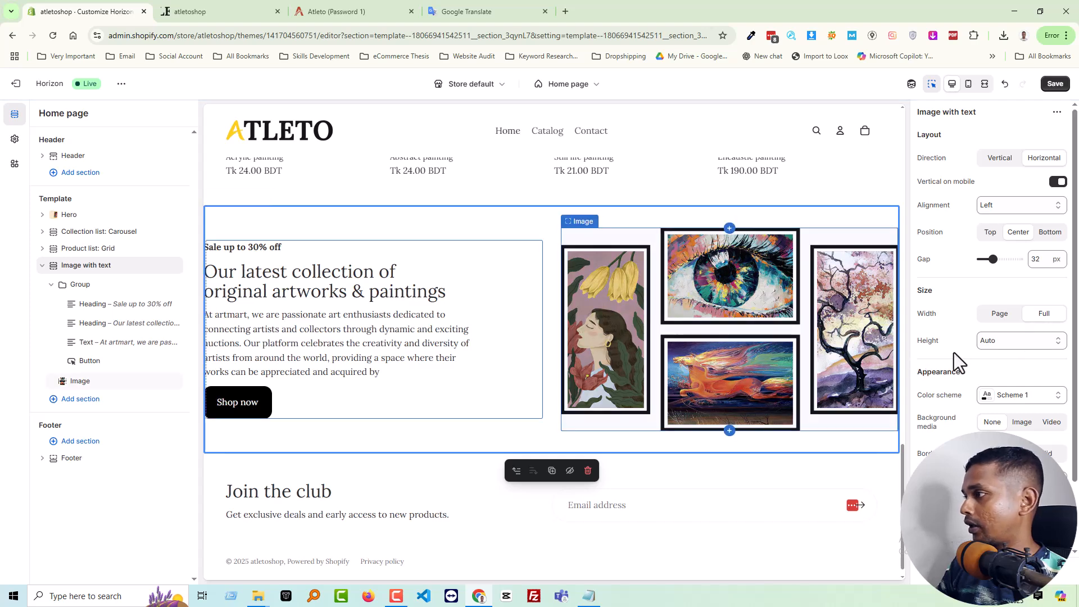
click(1009, 342)
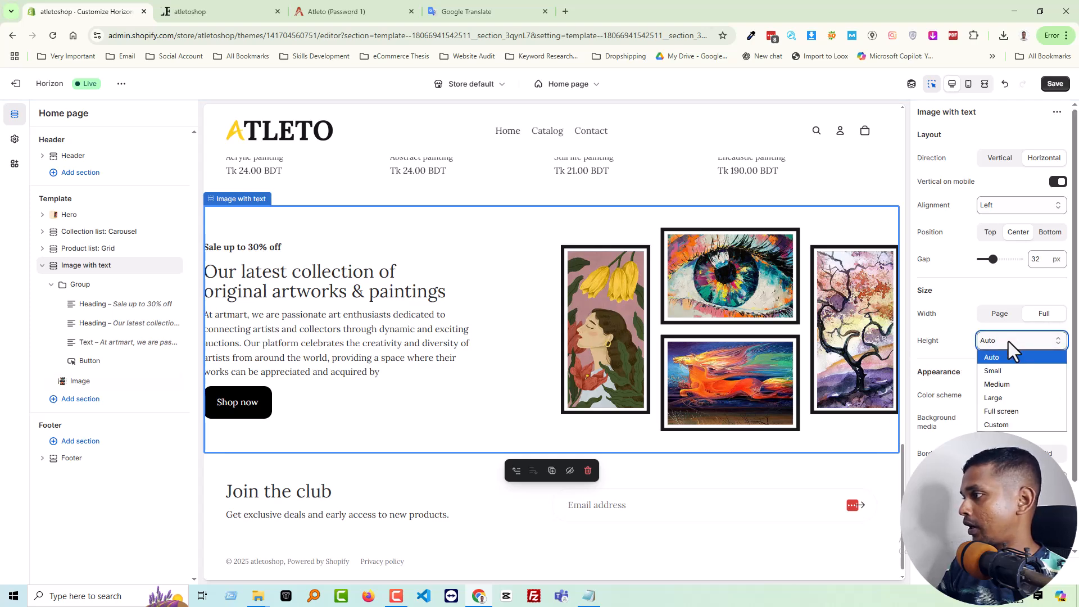
click(1009, 399)
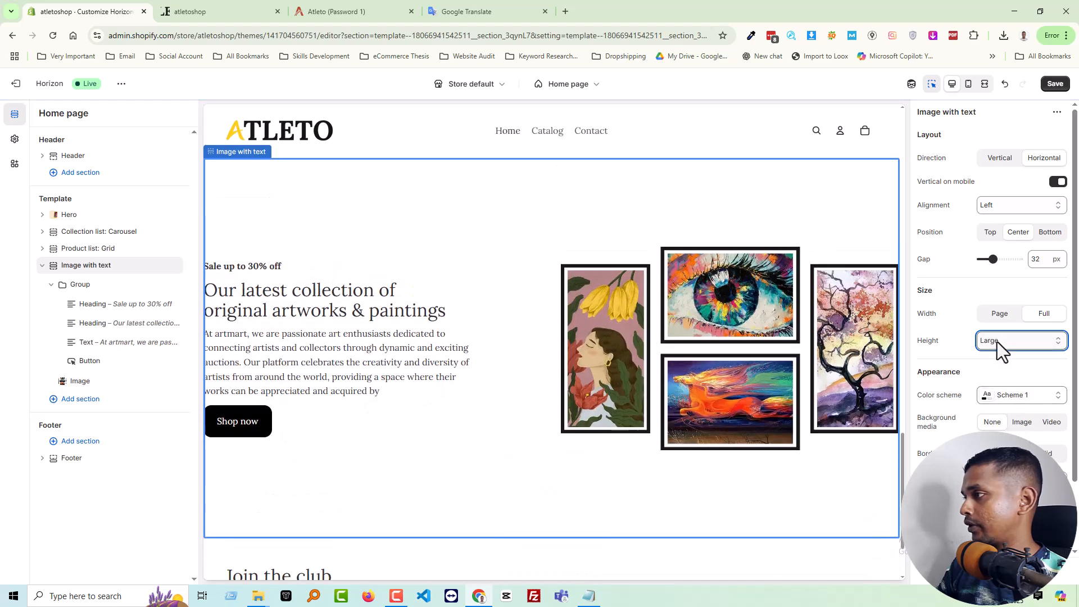
click(1009, 316)
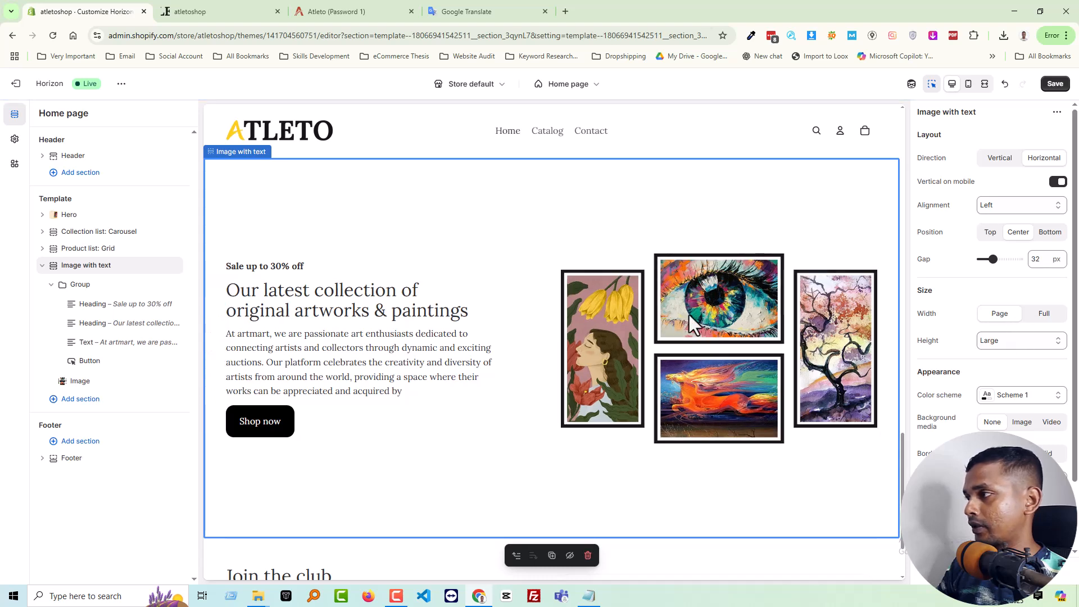
Try a smaller padding on the Image with text section, and set its height to Medium
scroll(1031, 414, down, 1)
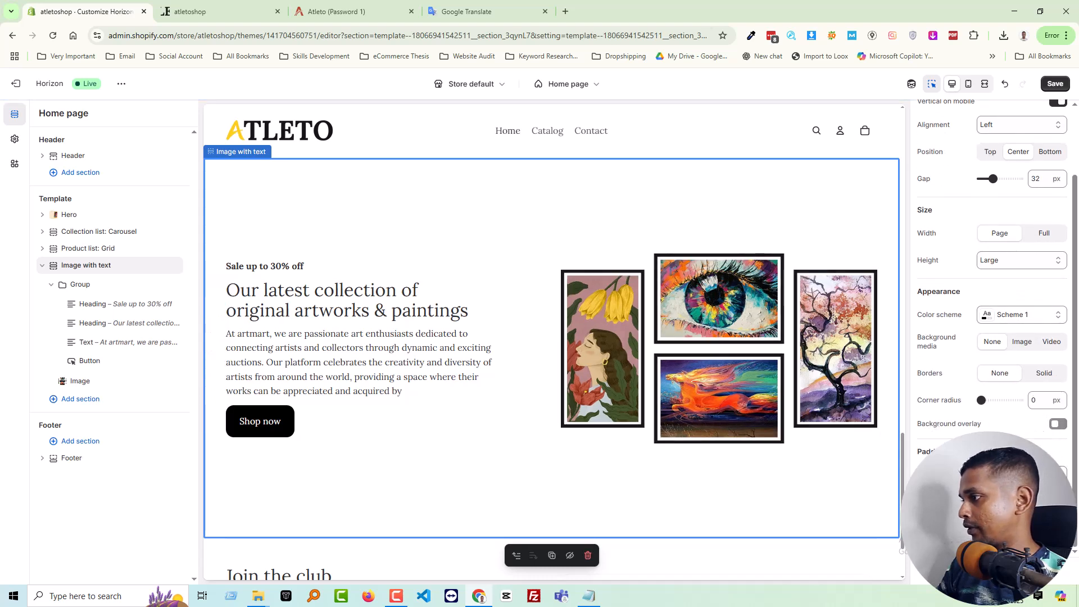
drag(995, 474, 980, 475)
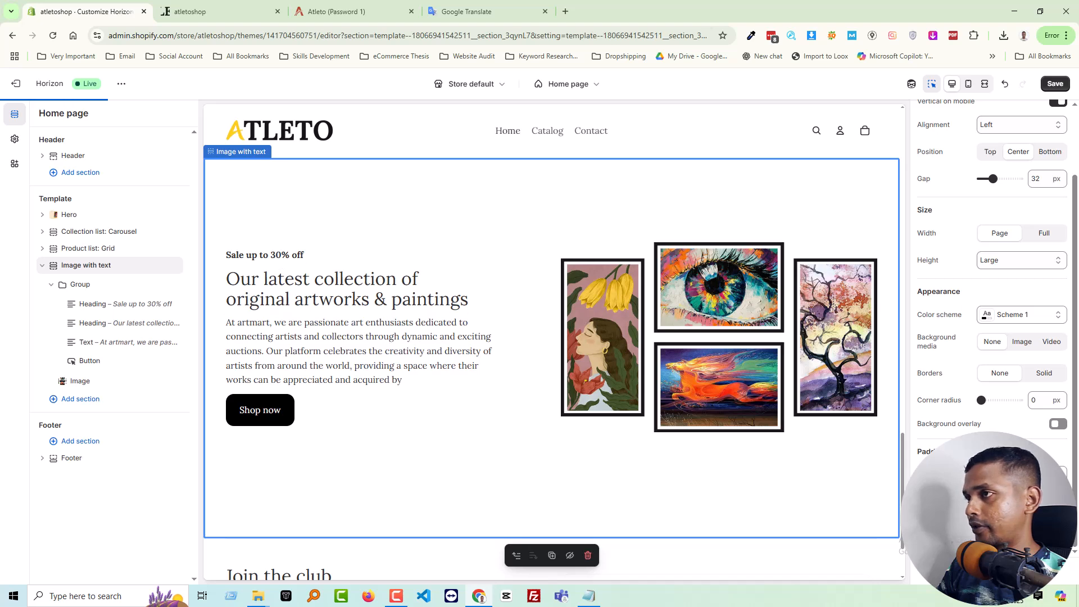
click(1031, 259)
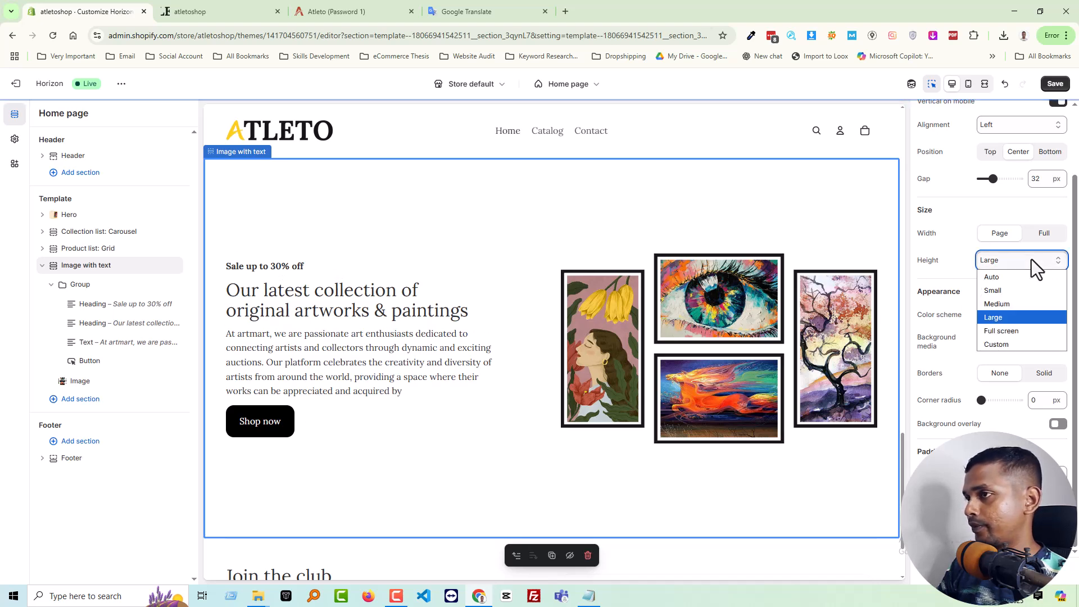
click(1020, 302)
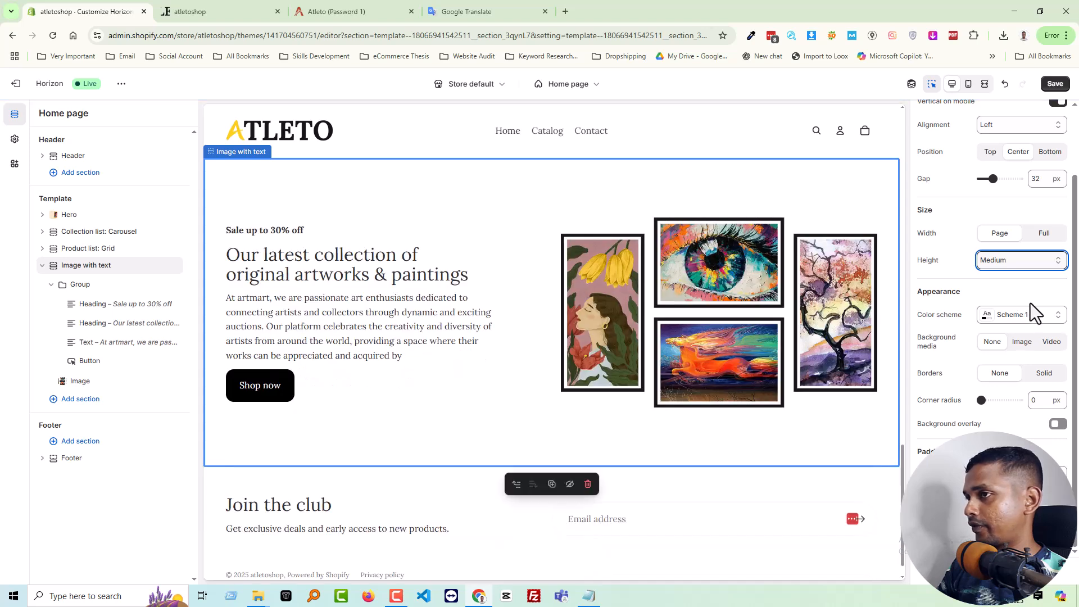
Add a little bottom padding to the "Our latest collection" heading and to the "At artmart" Text block
click(99, 309)
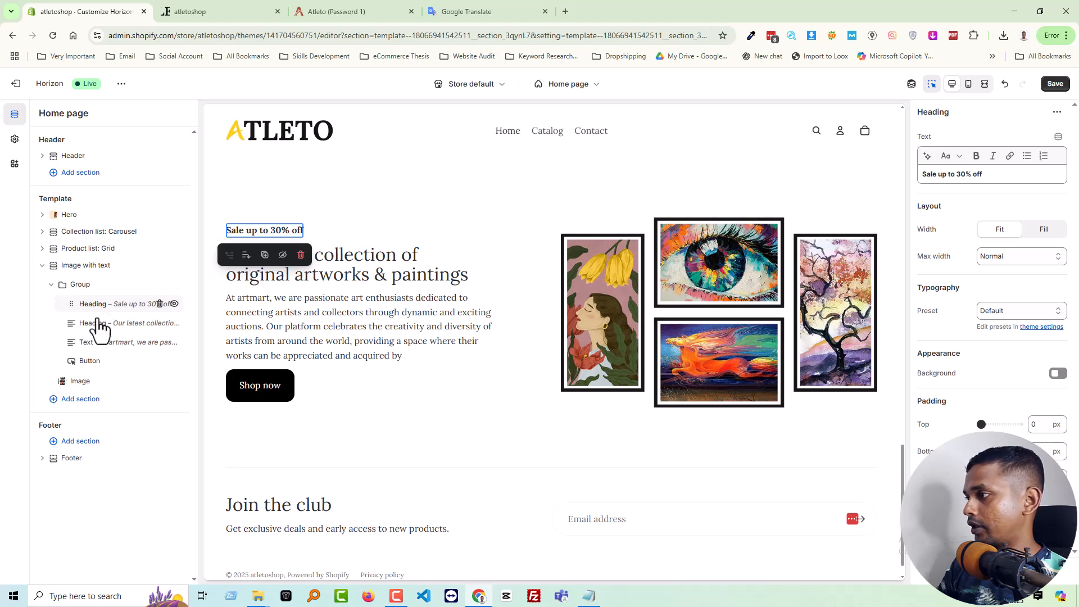
click(96, 326)
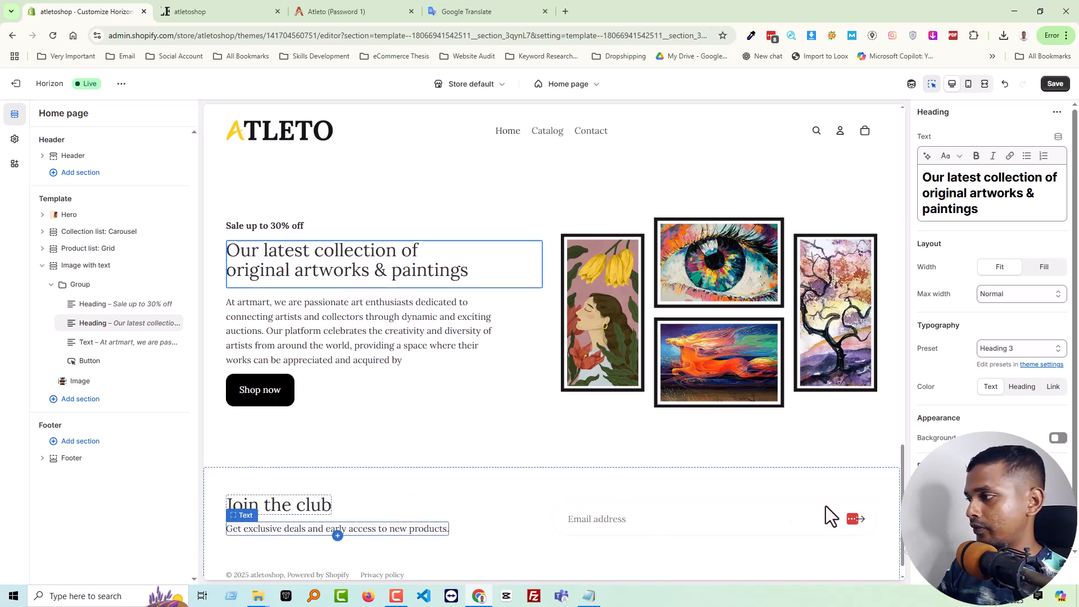
click(91, 344)
scroll(1005, 399, down, 1)
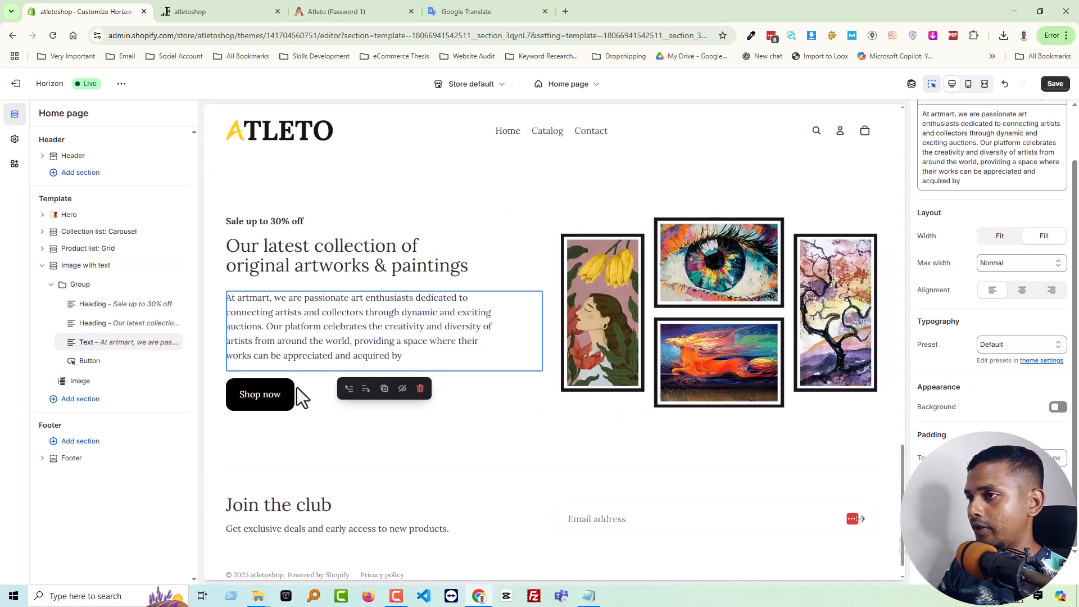
Give the Shop now button a custom desktop width of 30%
click(120, 365)
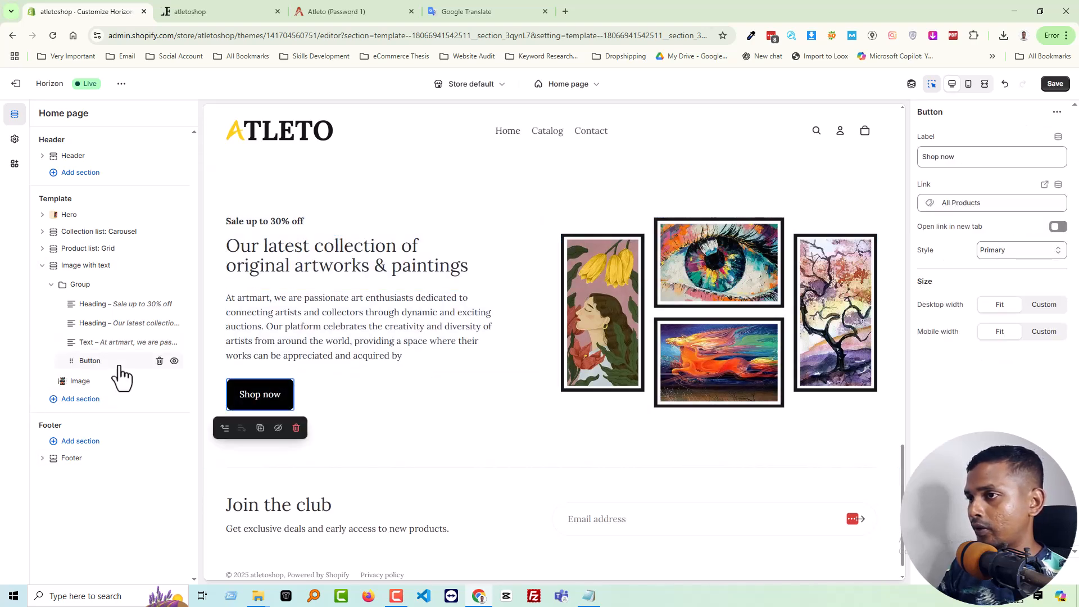
click(1041, 305)
drag(1016, 337, 993, 333)
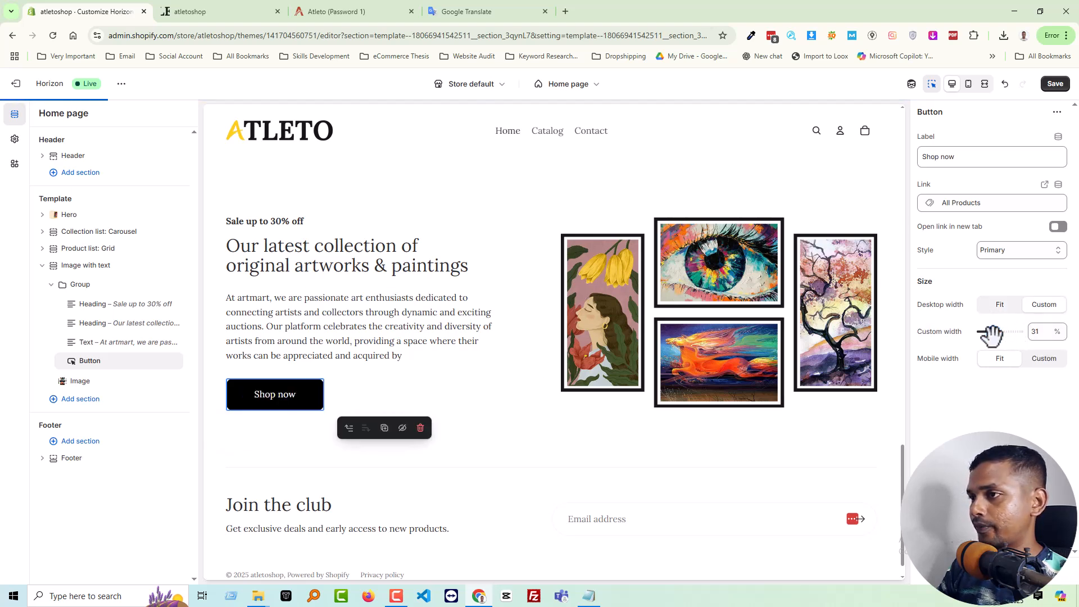
click(1041, 335)
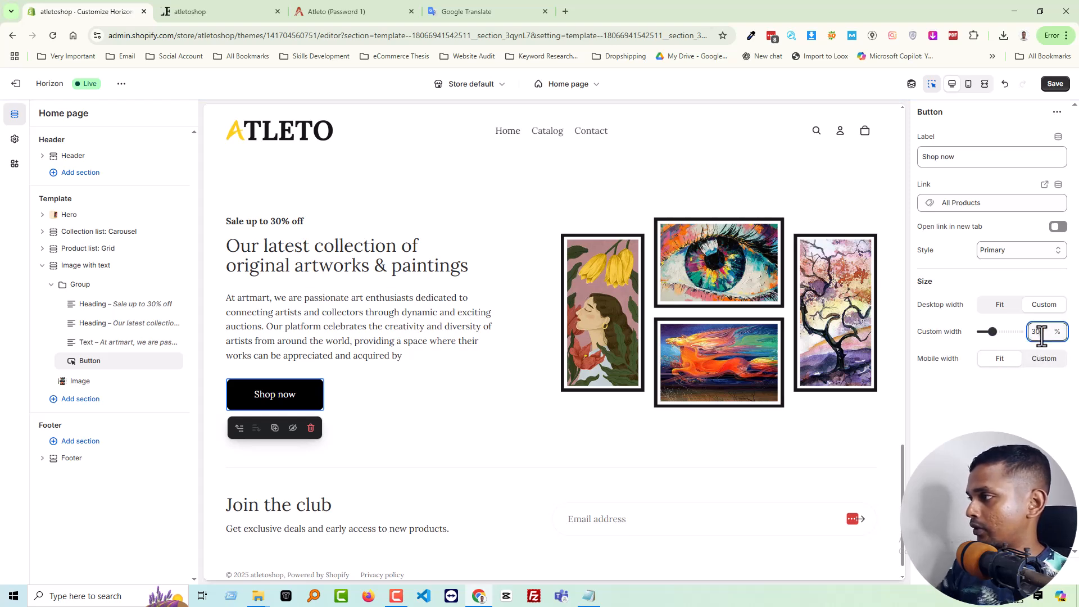
Try another style on the Shop now button and return it to Primary
click(1019, 254)
click(1013, 282)
click(1014, 249)
click(1012, 265)
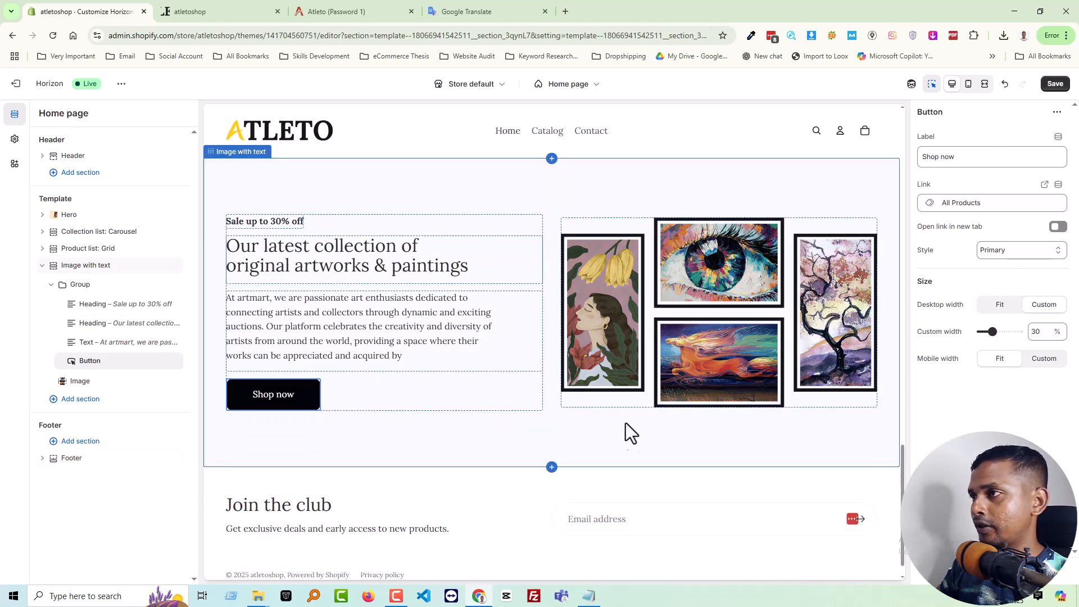
Make the "Our latest collection of original artworks & paintings" heading bold and save the home page
click(357, 272)
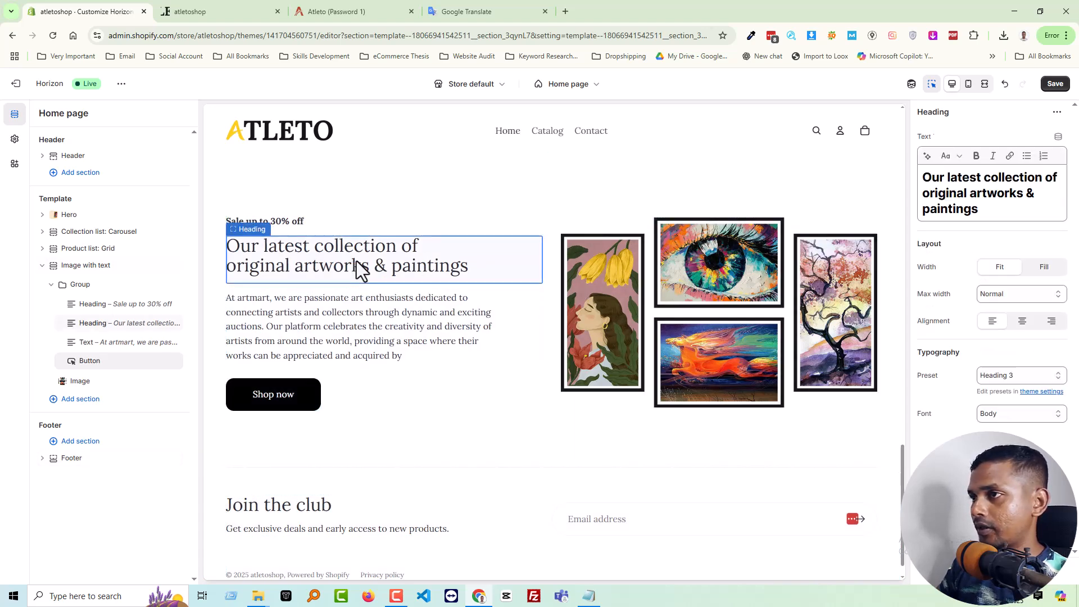
click(976, 157)
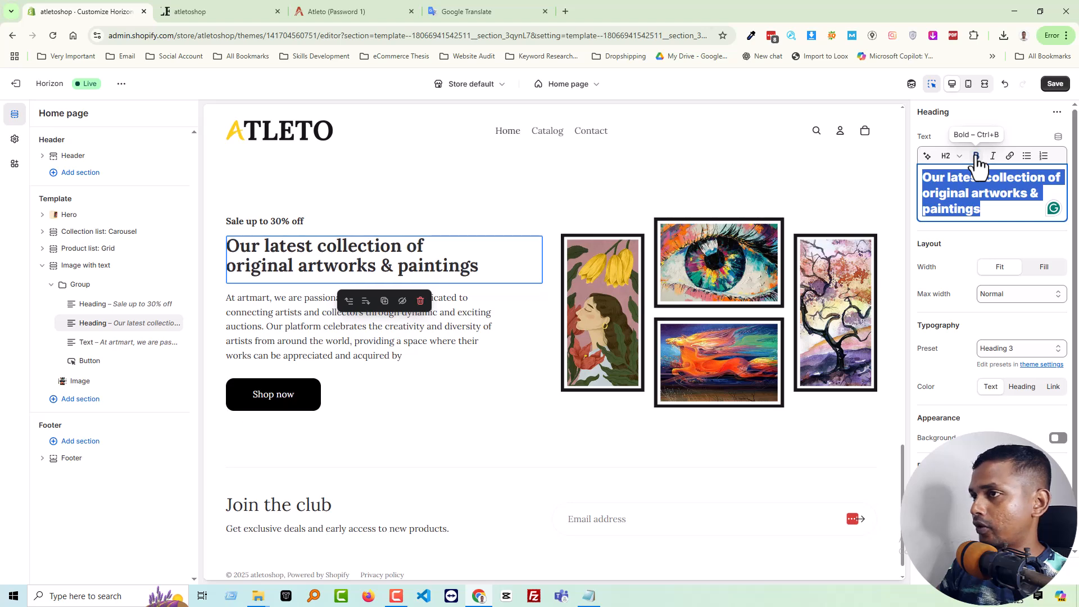
click(992, 212)
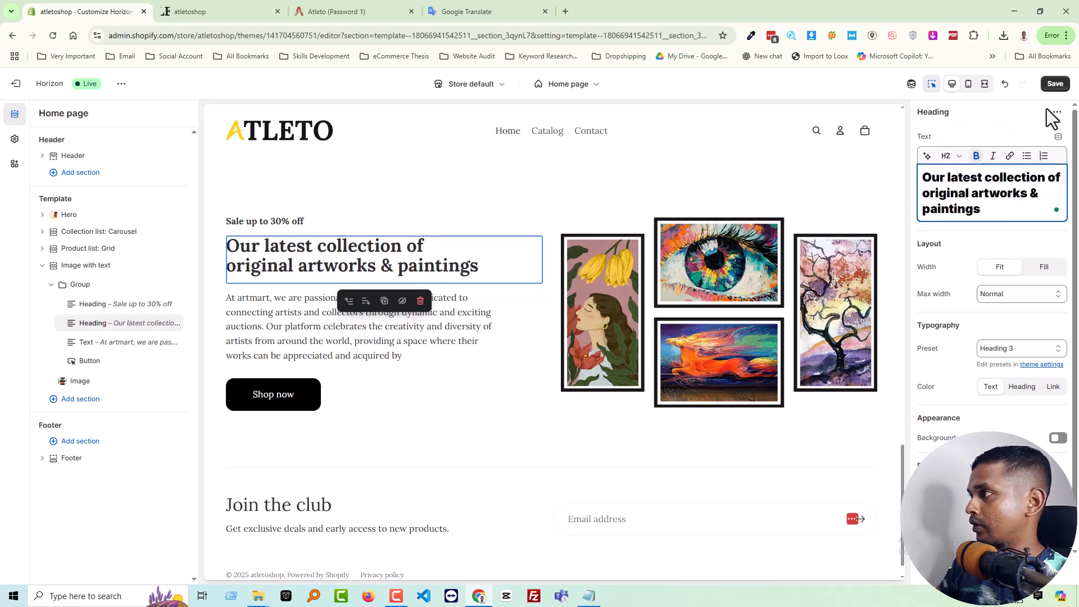
click(1054, 84)
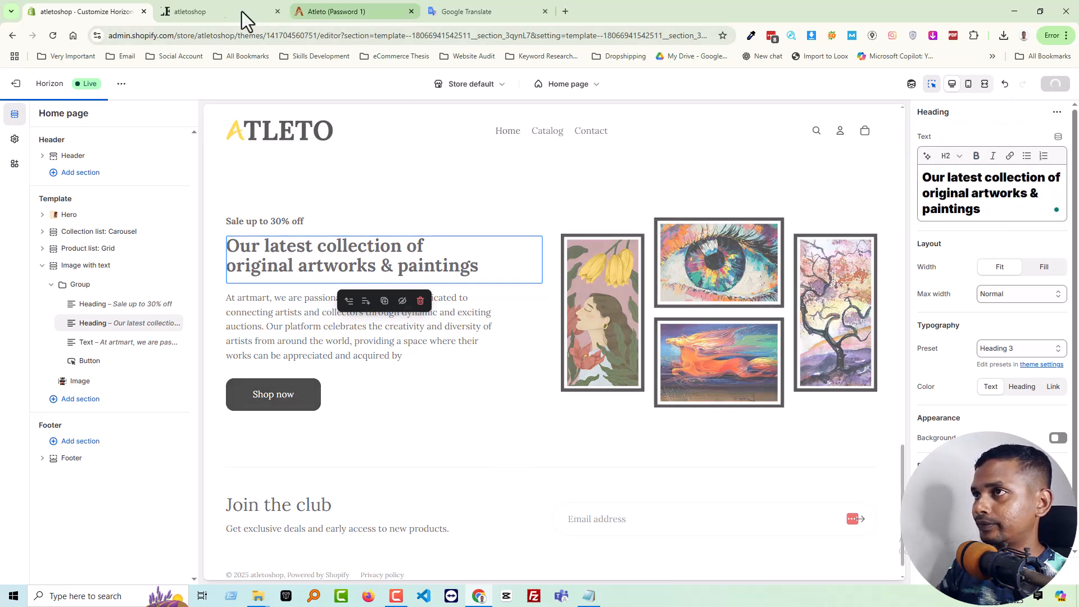
Reload the atletoshop storefront and review the saved art collection banner below the product grid
click(205, 8)
key(F5)
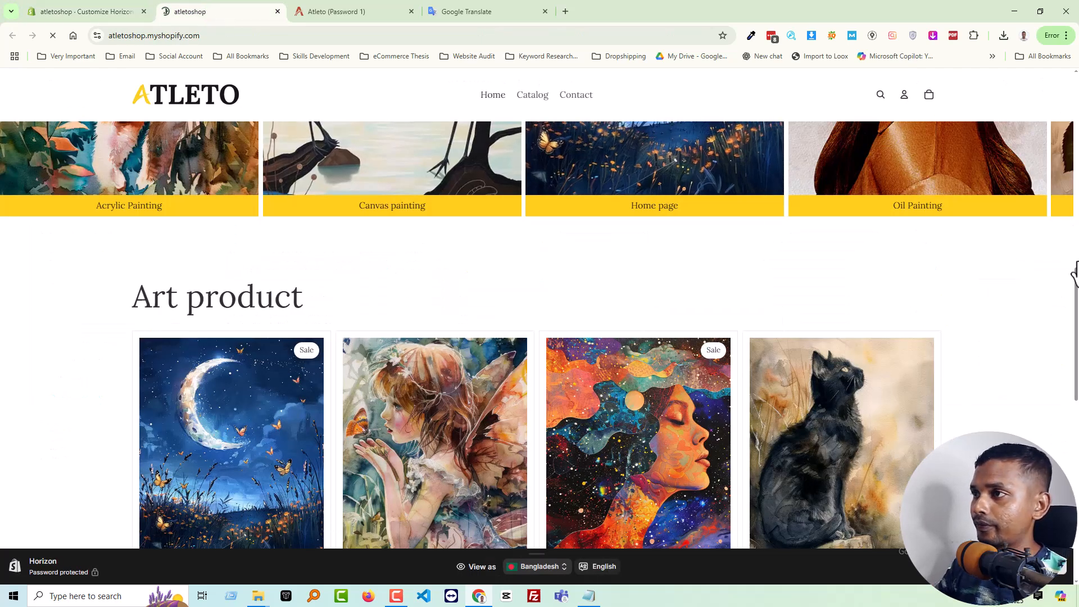
scroll(1034, 262, down, 5)
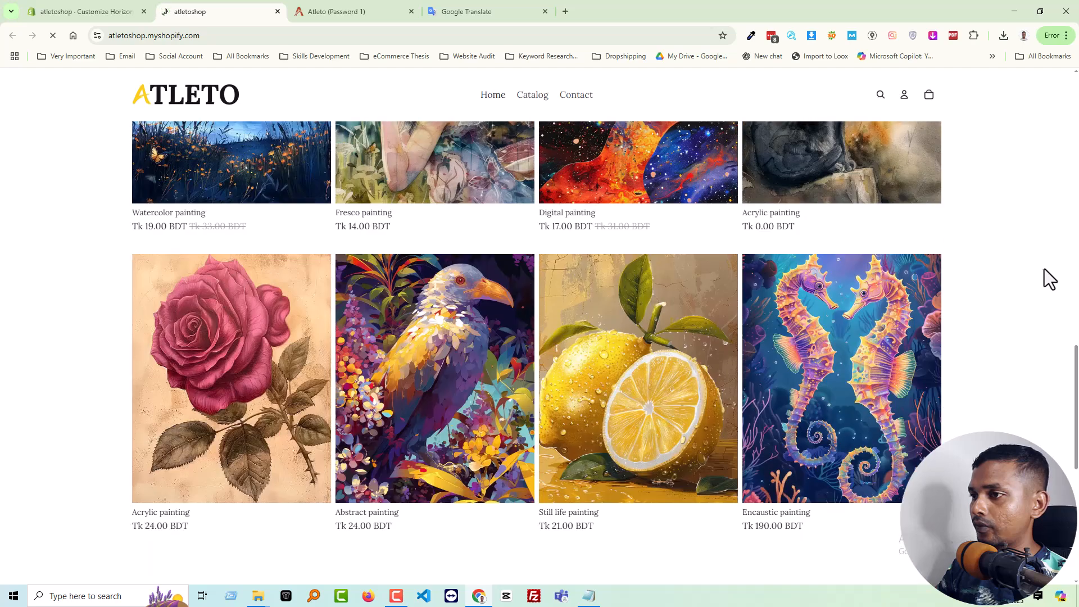
scroll(1043, 268, down, 6)
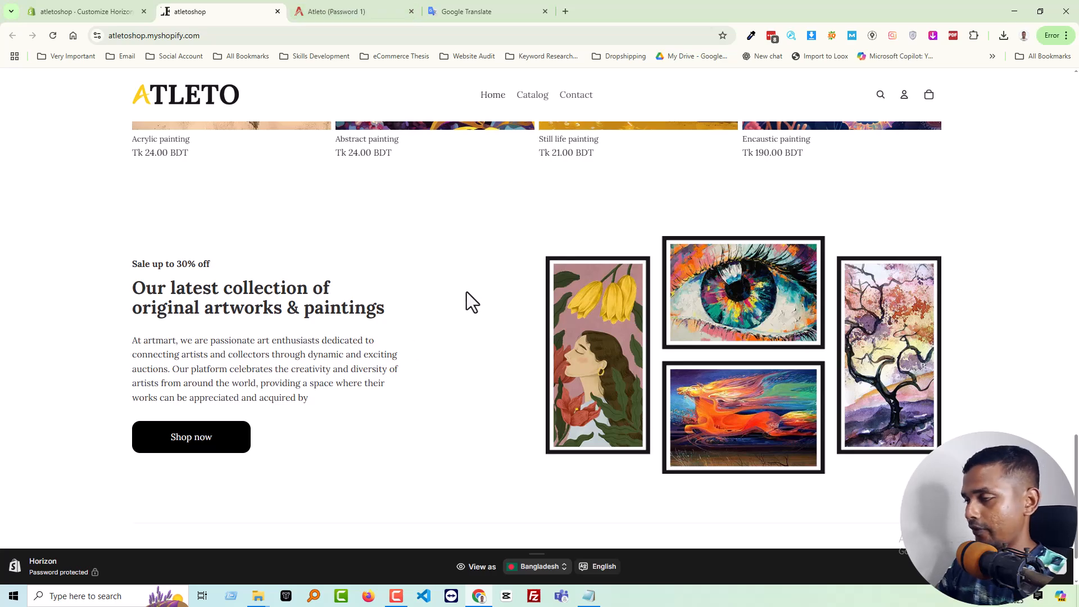
key(Print)
mouse_move(387, 231)
mouse_down()
mouse_move(455, 424)
mouse_move(544, 445)
mouse_move(548, 484)
mouse_up()
key(Escape)
In the theme editor, try the Space between and Top positions on the banner's text Group and return it to Center
click(100, 12)
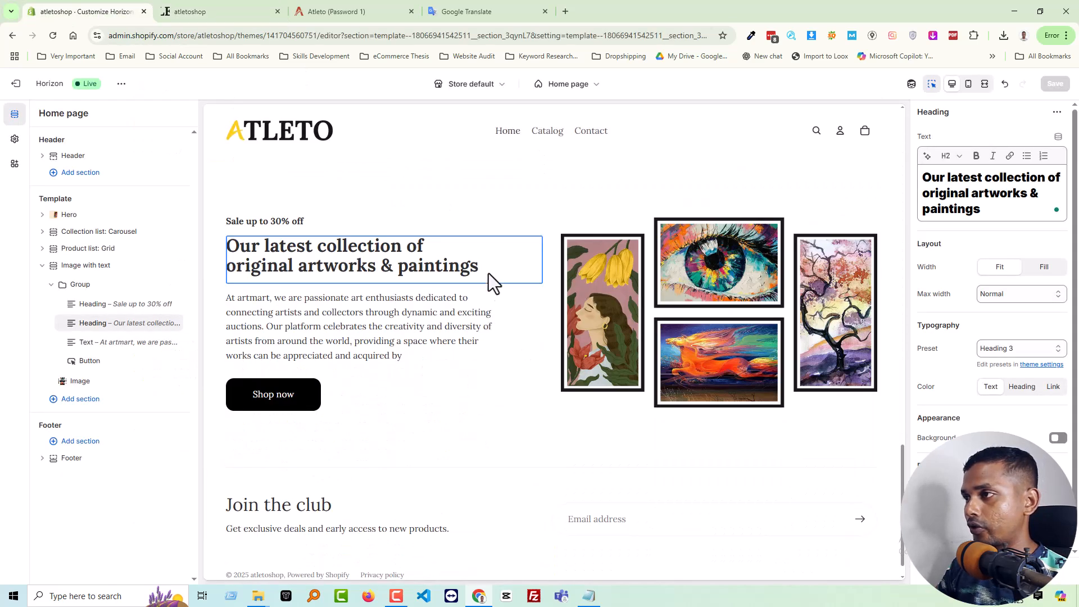
click(94, 272)
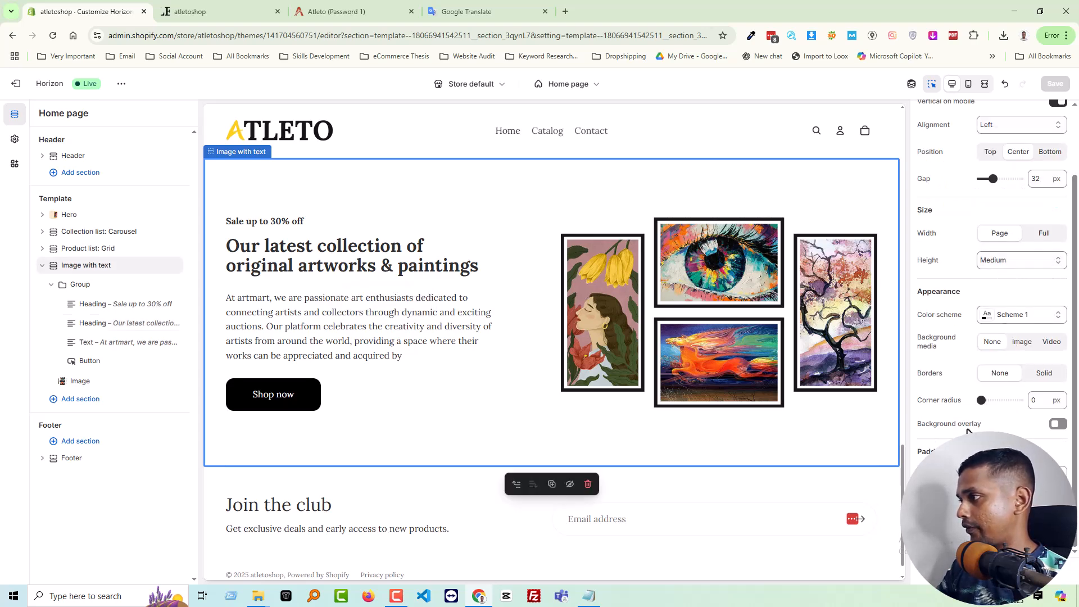
click(96, 288)
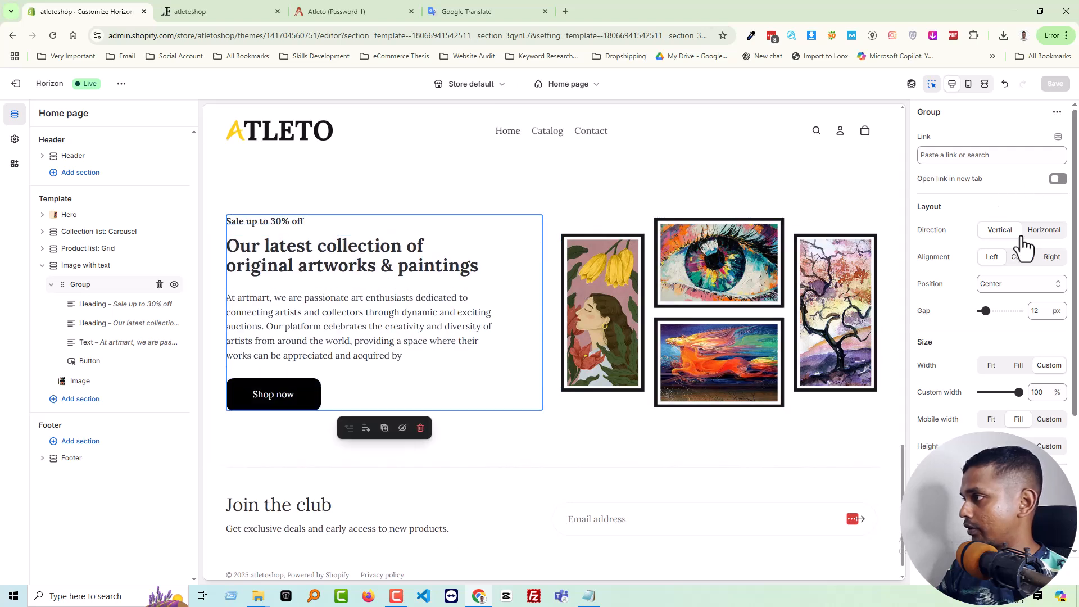
click(1020, 287)
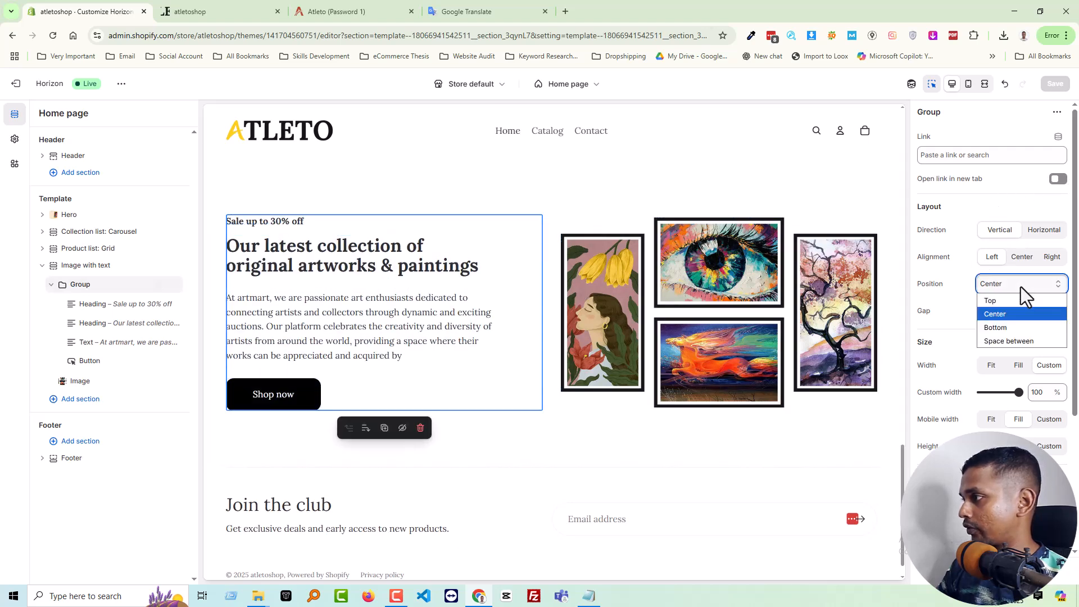
click(1021, 286)
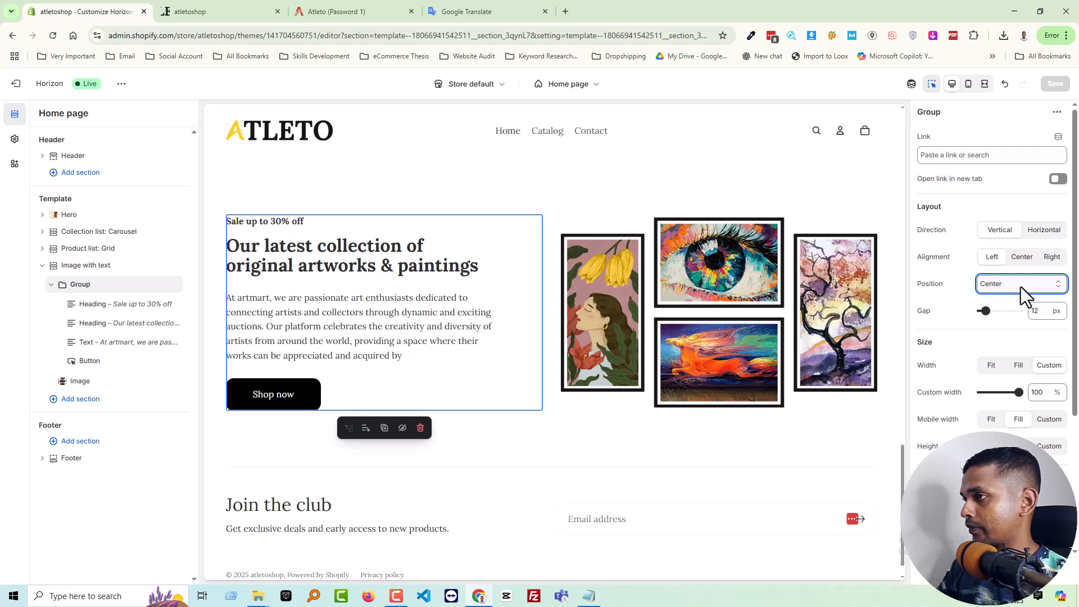
click(1020, 286)
click(1009, 339)
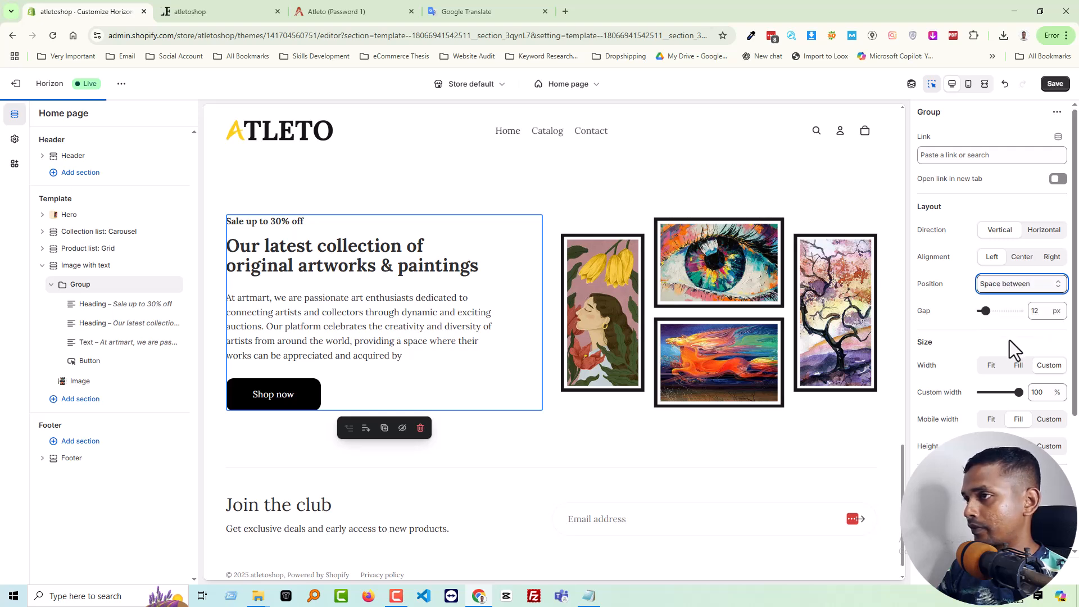
click(999, 289)
click(997, 300)
click(1009, 285)
click(1008, 313)
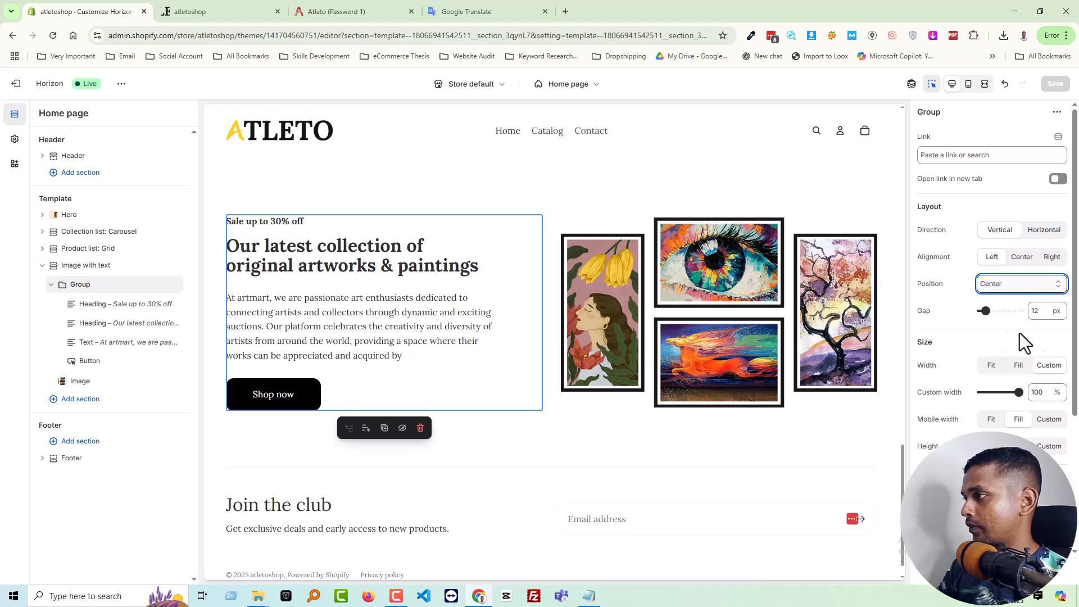
Reduce the gap between the blocks in the banner's text Group to 0 px
click(985, 310)
drag(985, 311, 945, 313)
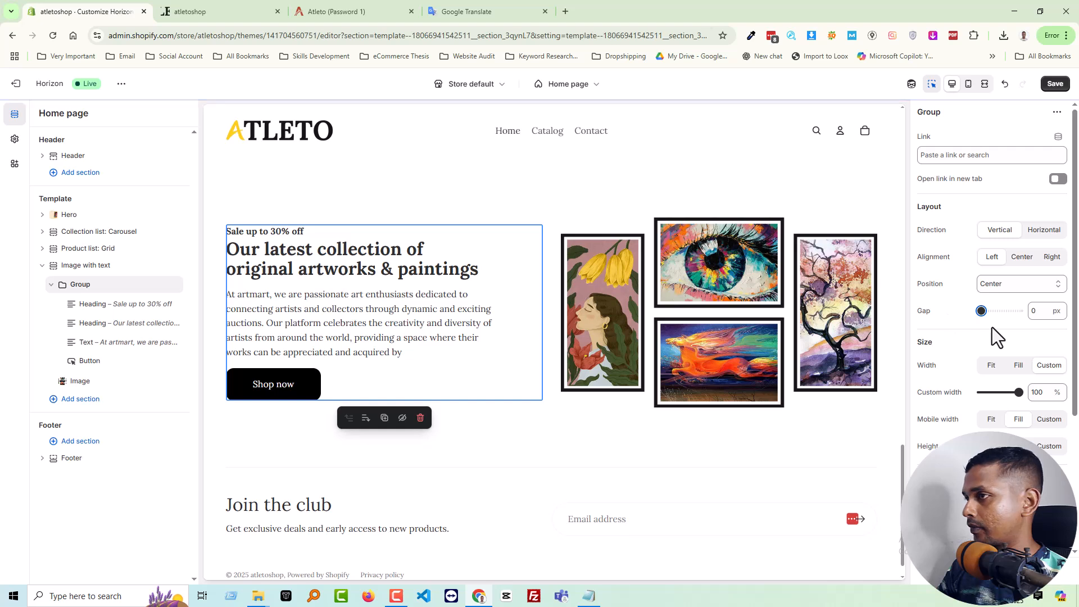
Set the gap between the blocks in the banner's text Group to 12 px
drag(978, 310, 986, 310)
click(1034, 310)
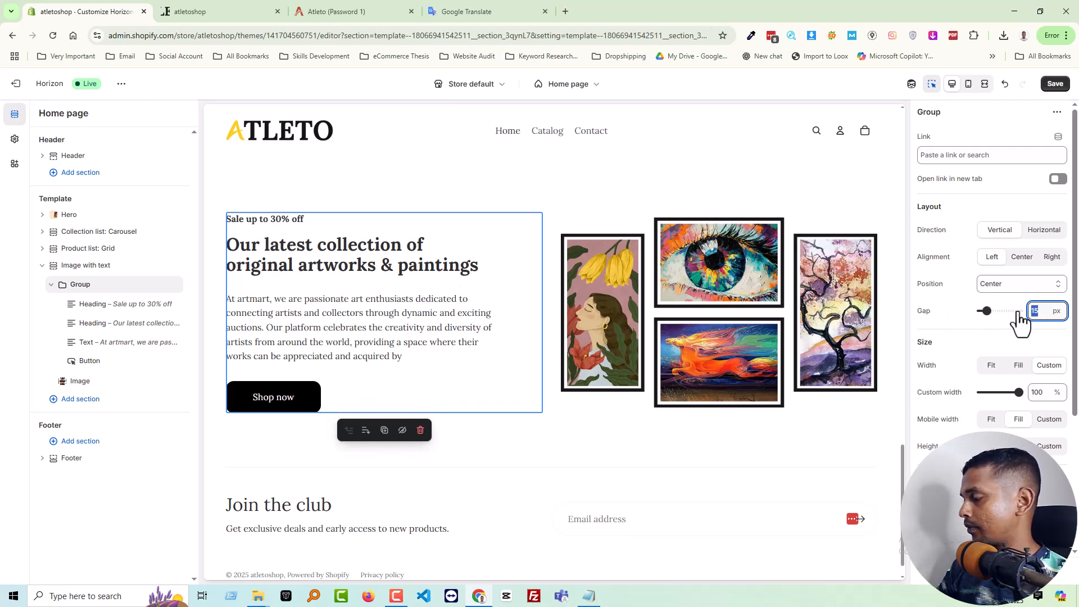
text(12)
click(1040, 328)
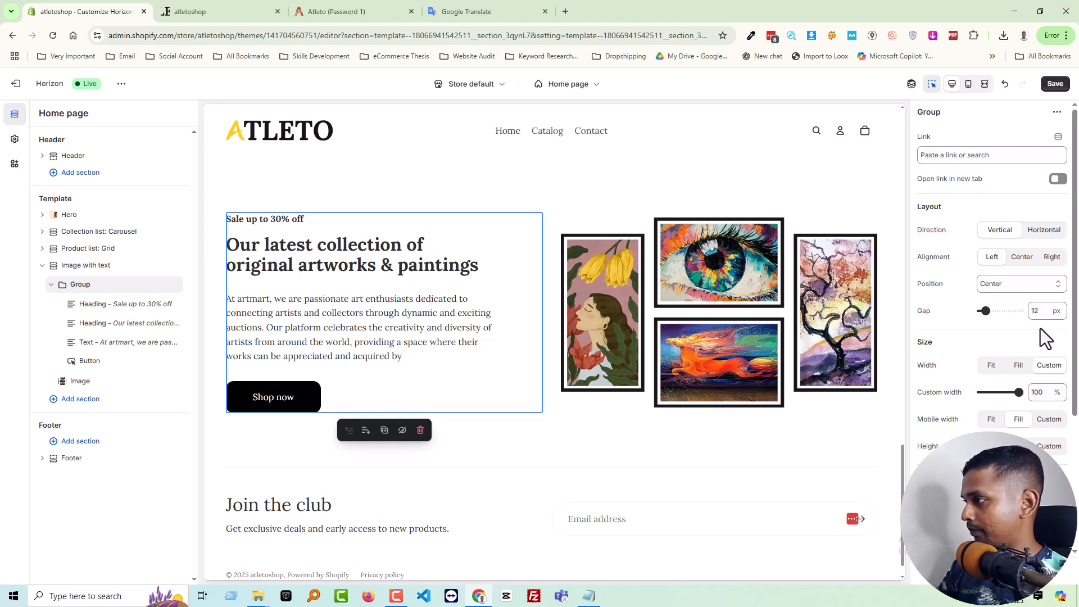
Set the text Group's width to Fit, and try the Fill height before returning the height to Fit
click(1017, 372)
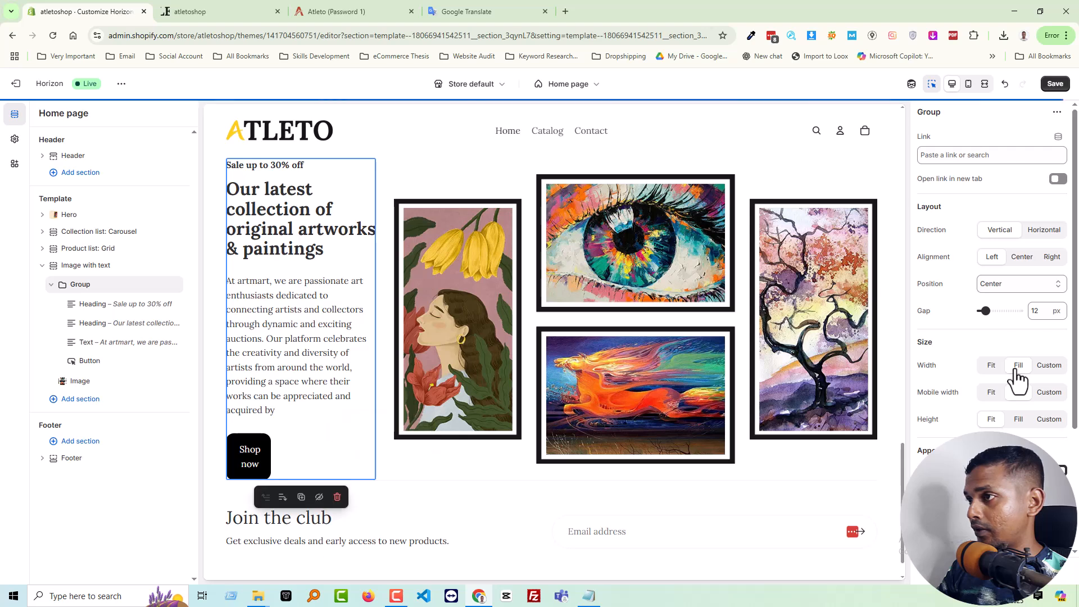
click(990, 367)
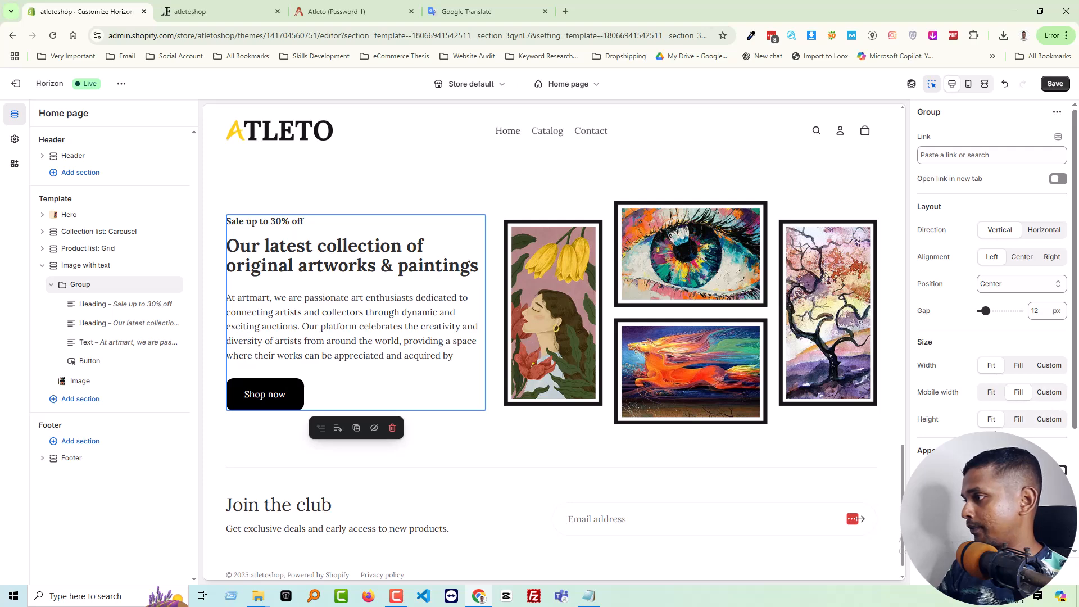
click(1019, 420)
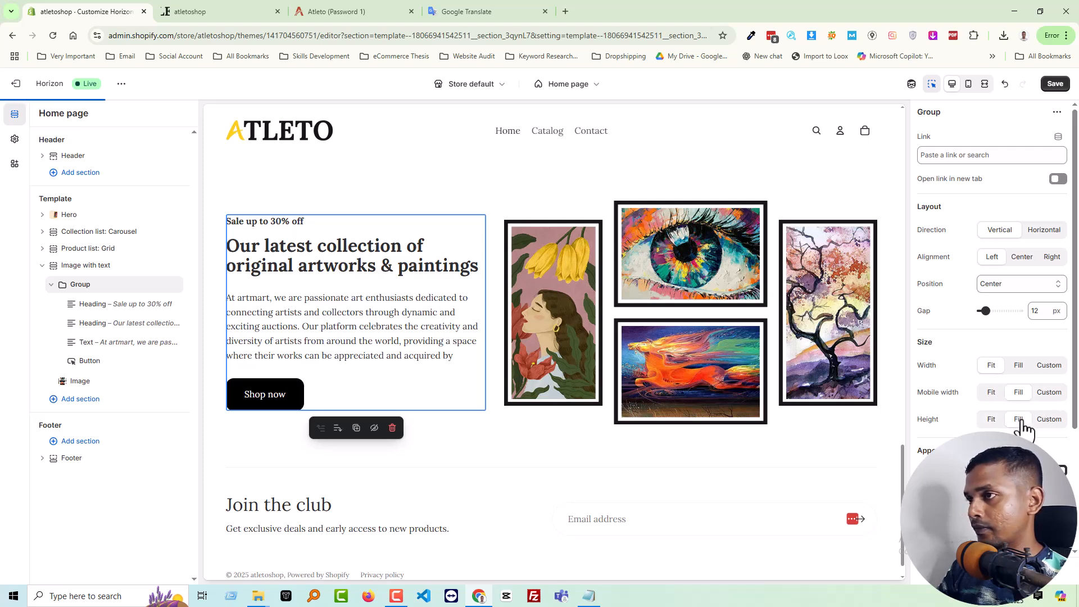
click(992, 426)
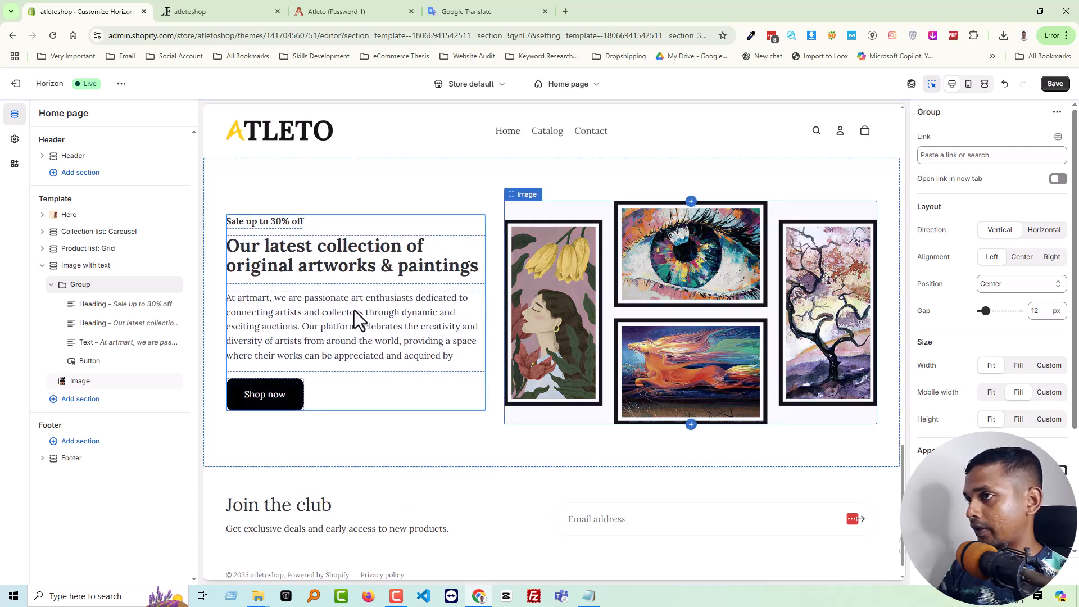
Try the Fill and Custom widths on the text Group, return it to Fit and save the home page
click(1017, 367)
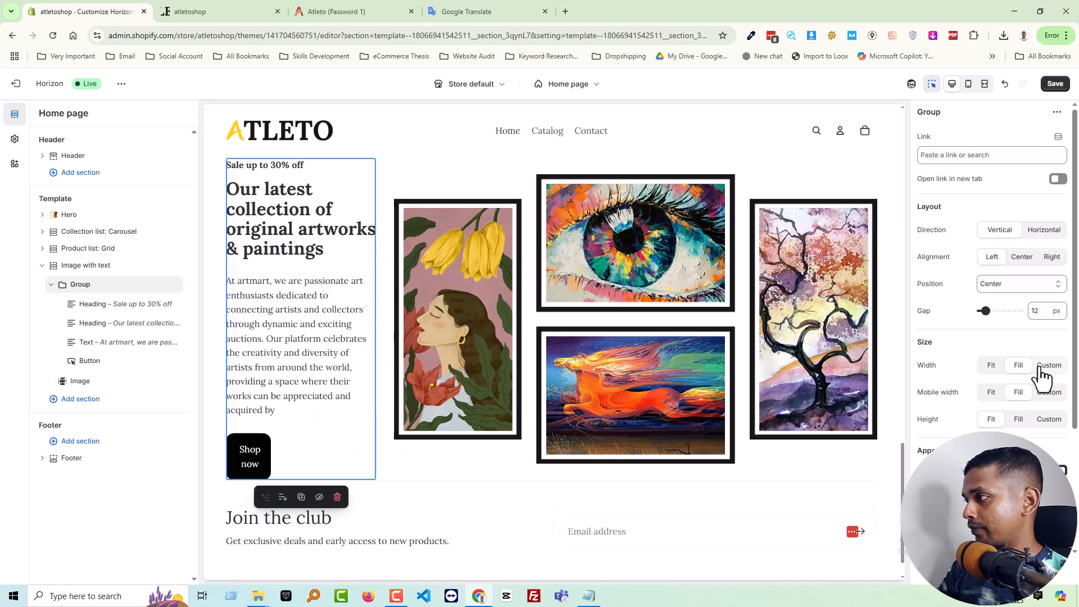
click(1042, 370)
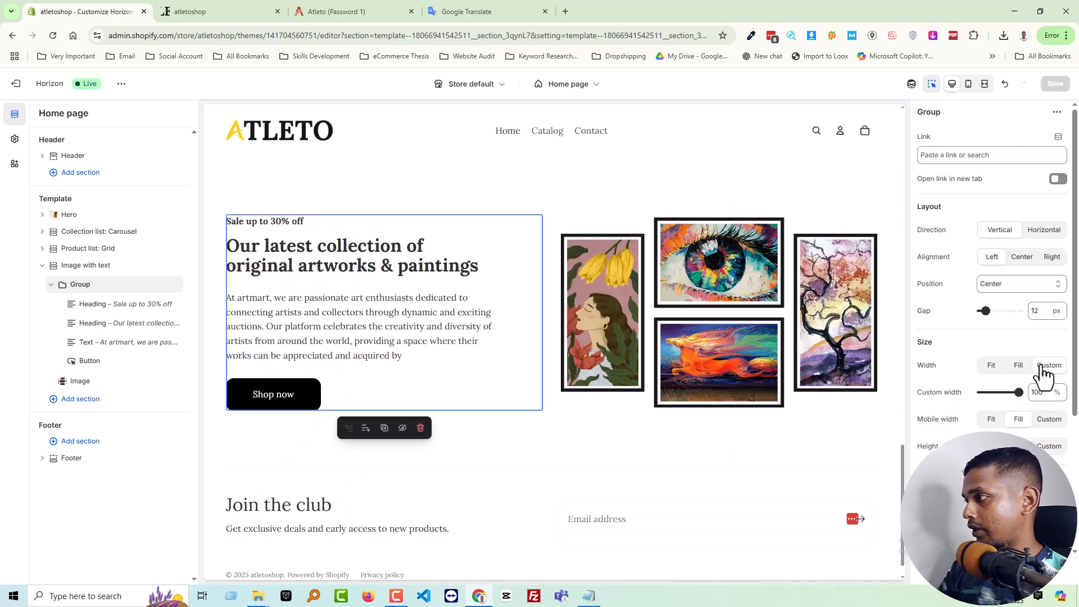
click(992, 368)
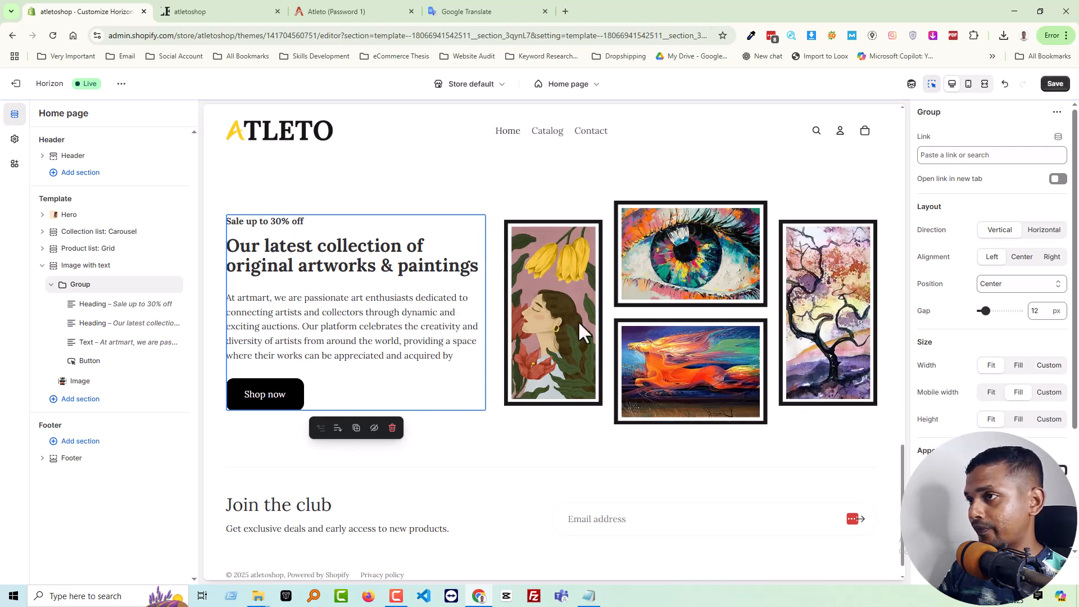
scroll(436, 301, down, 1)
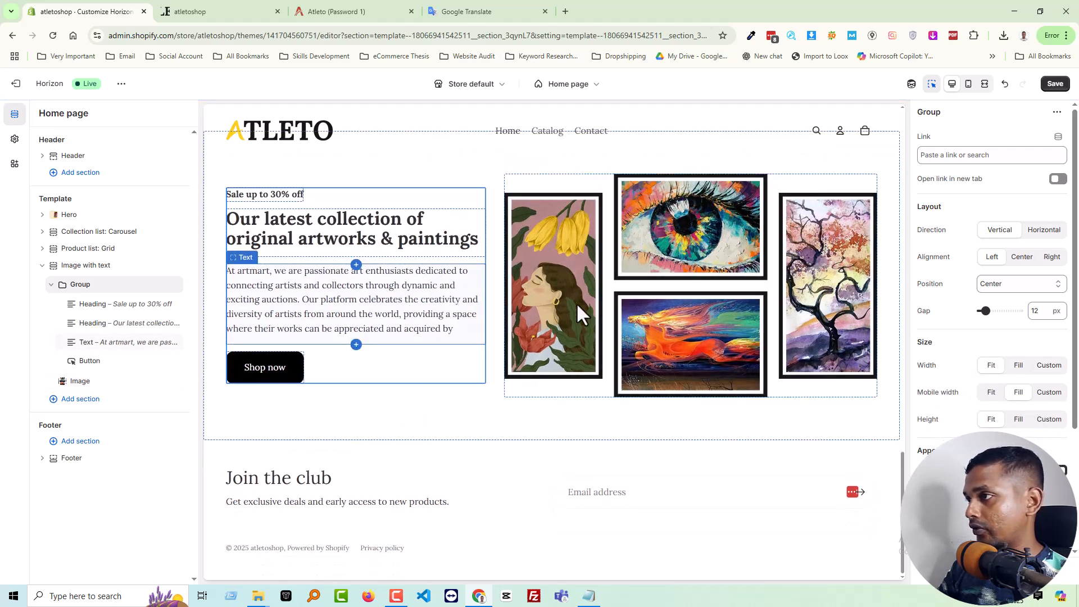
scroll(932, 421, down, 1)
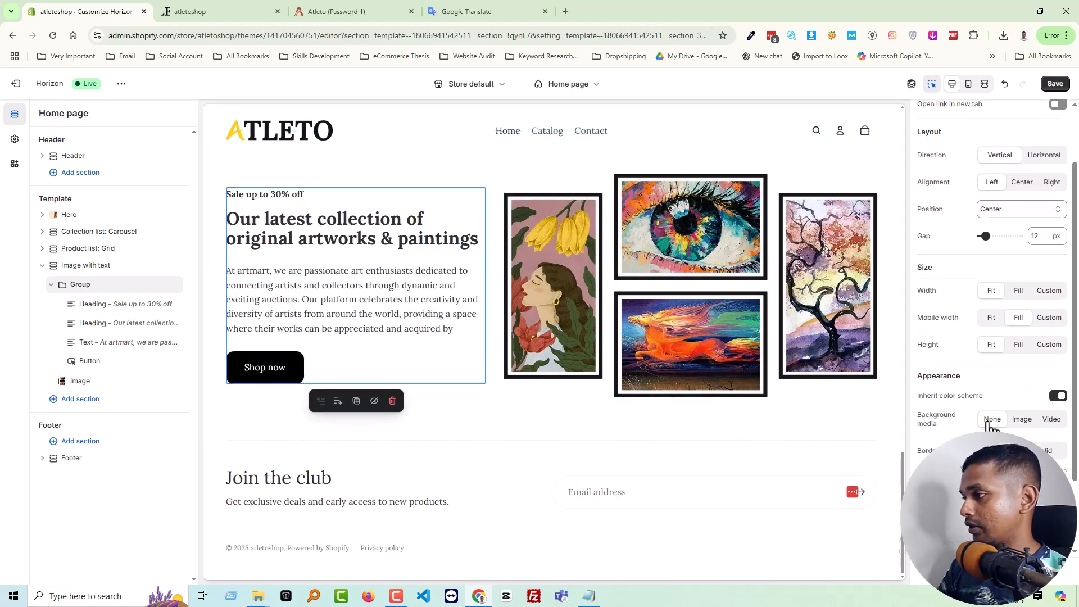
scroll(579, 327, up, 3)
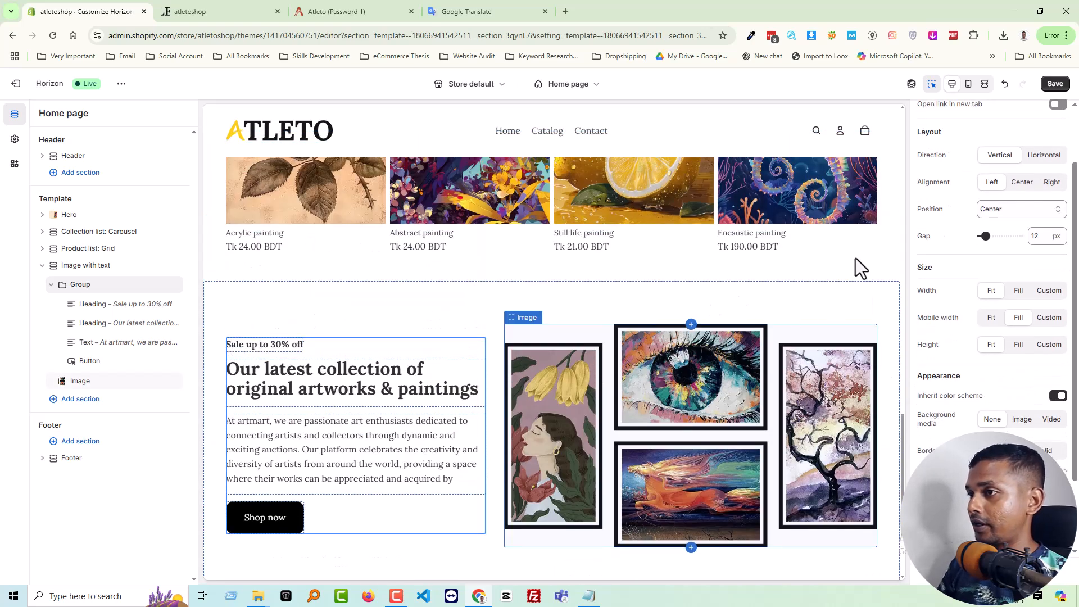
click(1054, 84)
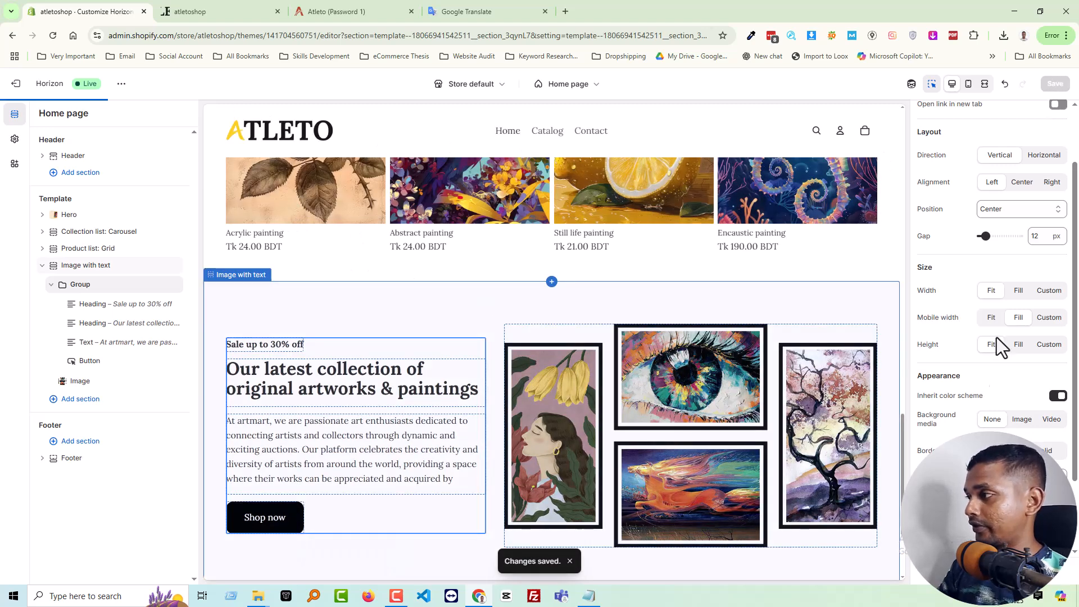
Review the saved banner layout in the editor preview and on the atletoshop storefront
scroll(976, 373, down, 2)
scroll(997, 366, up, 3)
scroll(618, 430, down, 1)
scroll(618, 430, down, 2)
scroll(433, 402, up, 2)
scroll(453, 229, up, 4)
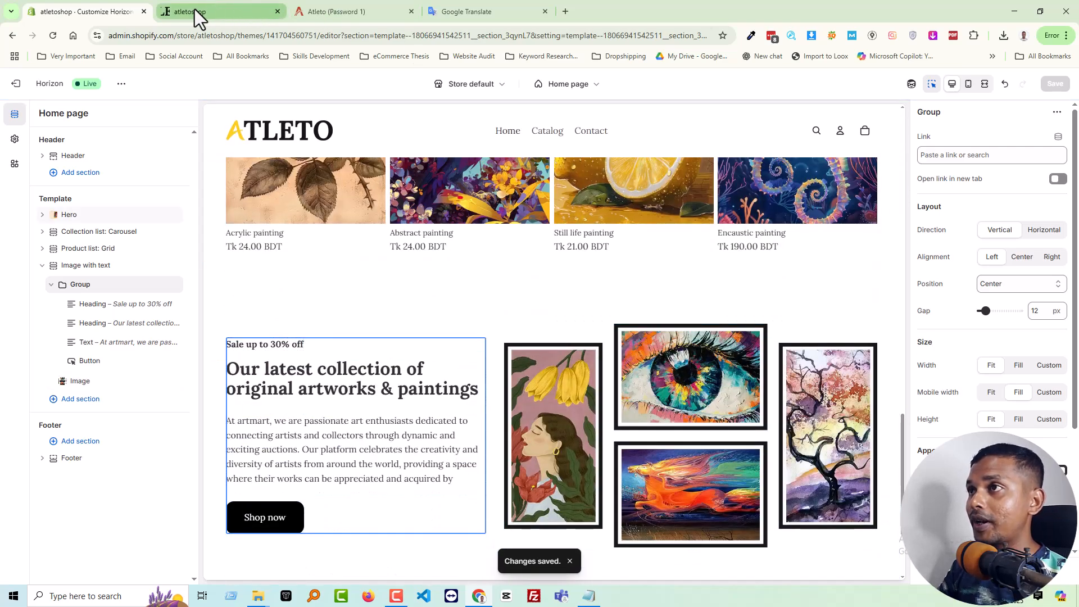
click(194, 12)
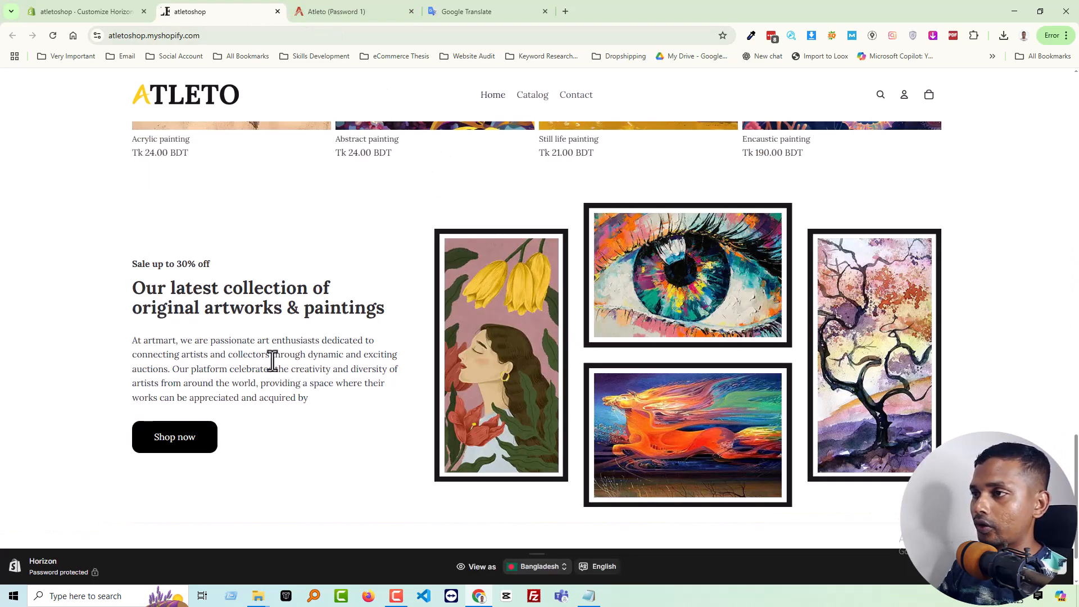
drag(263, 351, 265, 377)
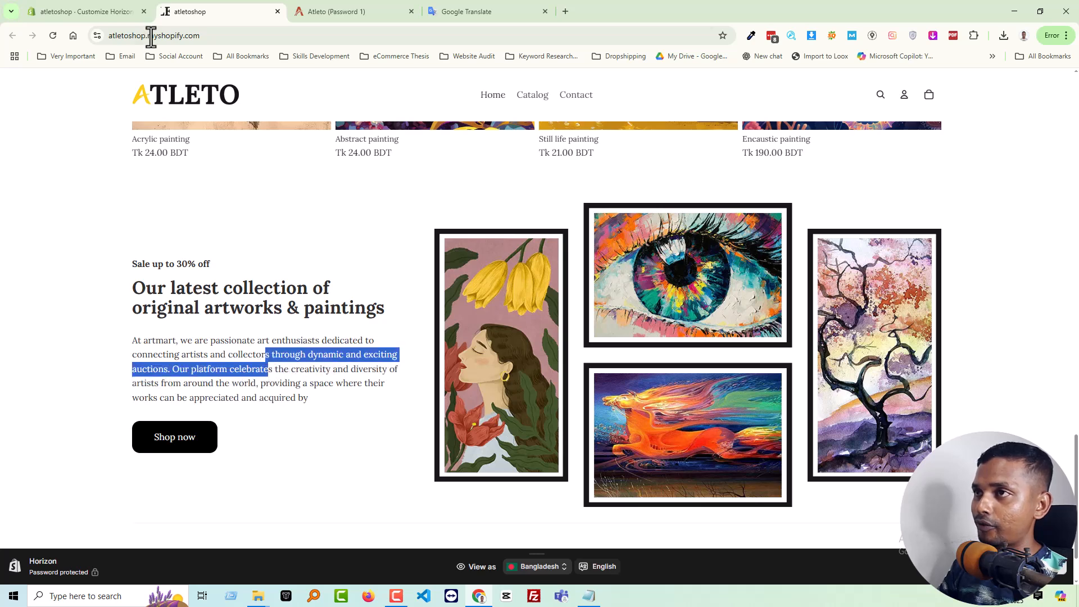
Back in the theme editor, switch the text Group's width to Custom and try 64% before returning it to 100%
click(95, 16)
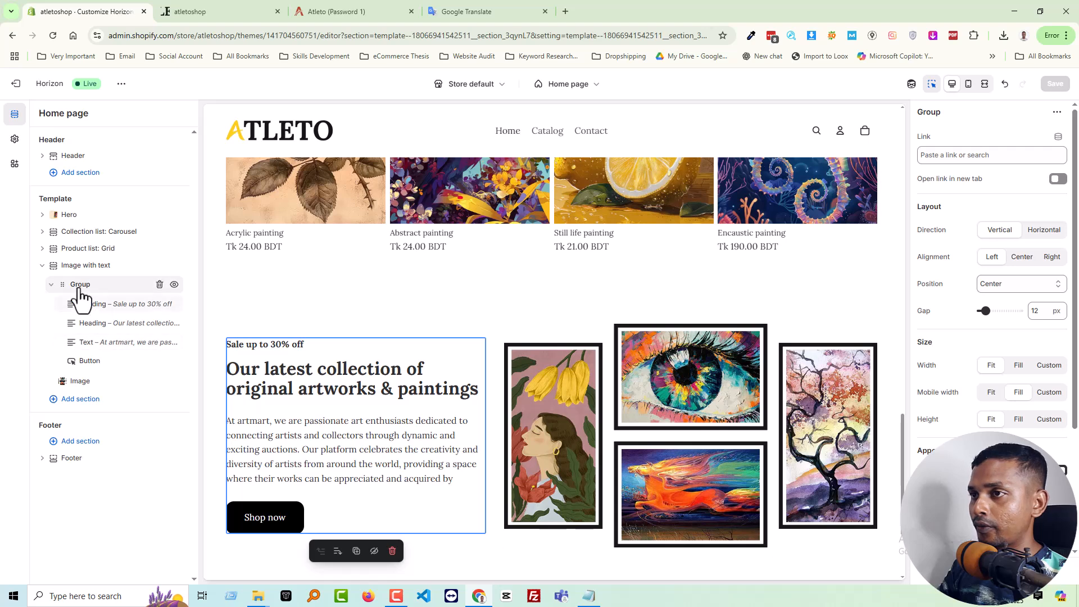
click(1019, 367)
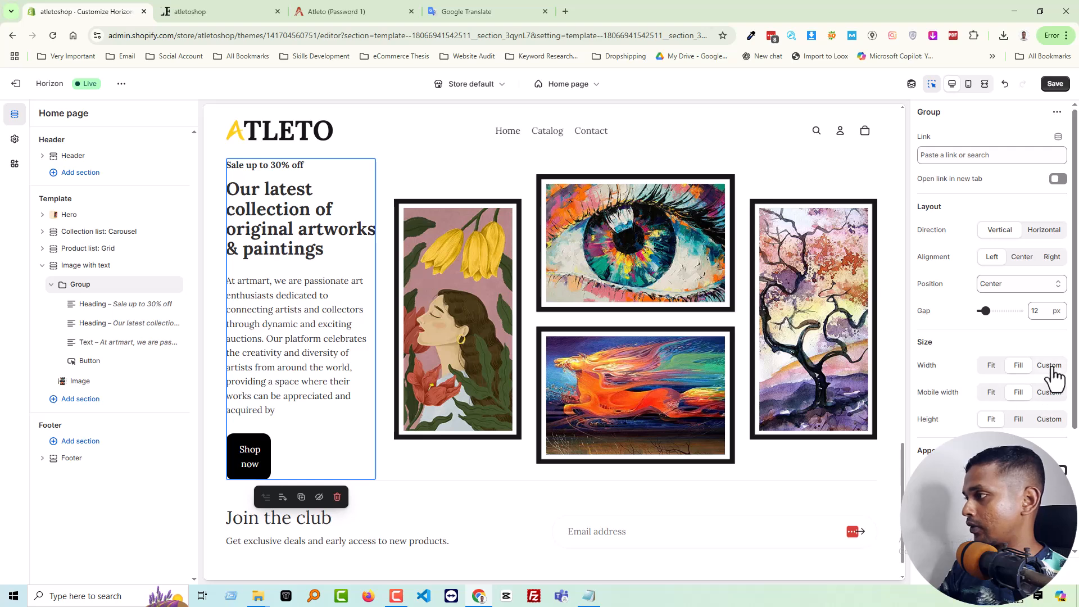
click(1050, 367)
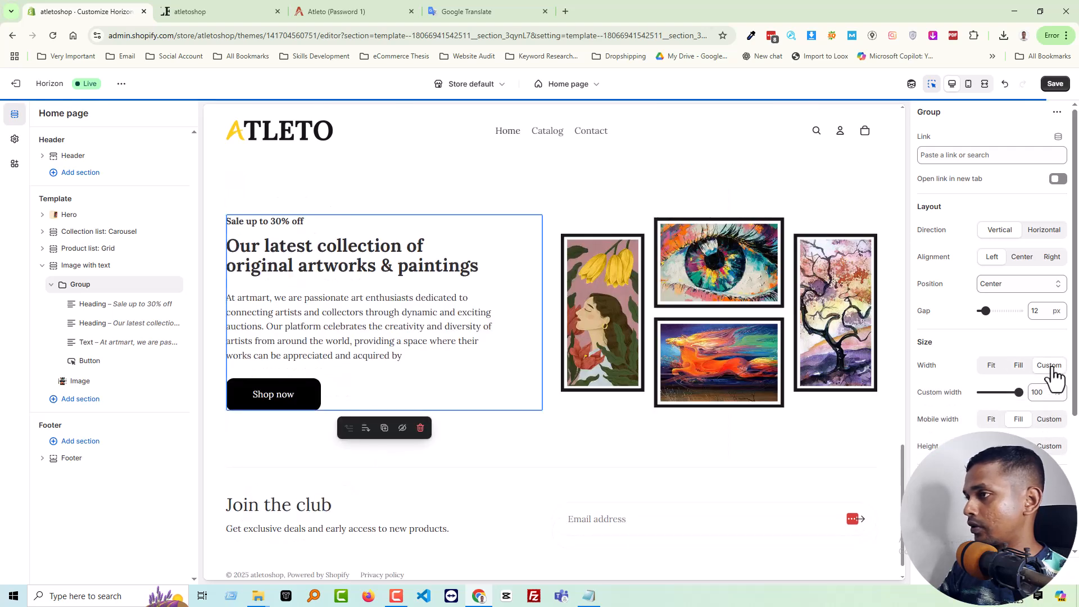
drag(1019, 392, 1005, 392)
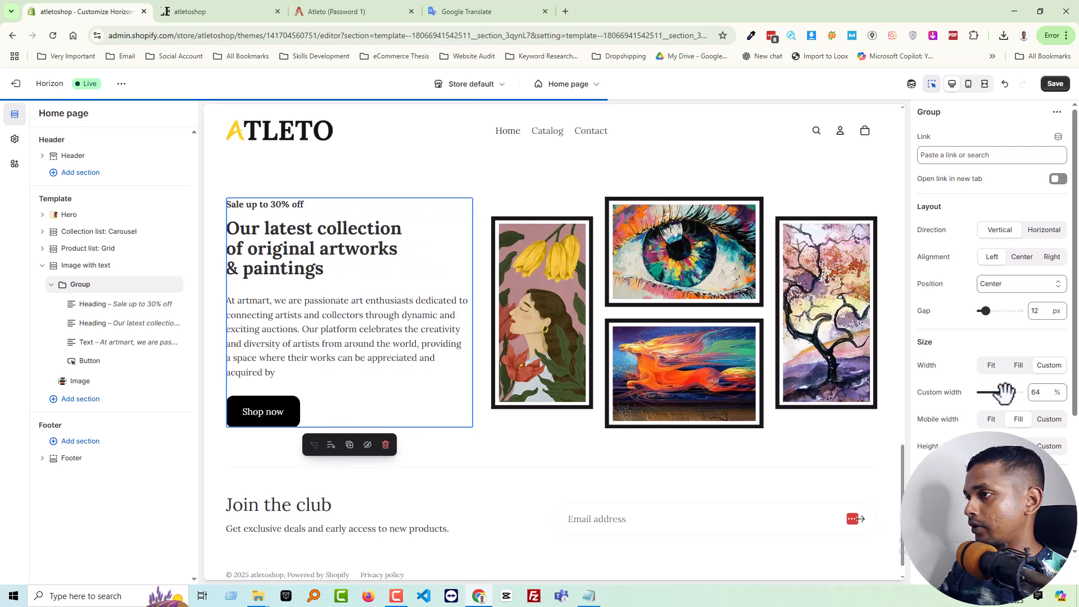
drag(1006, 392, 1052, 393)
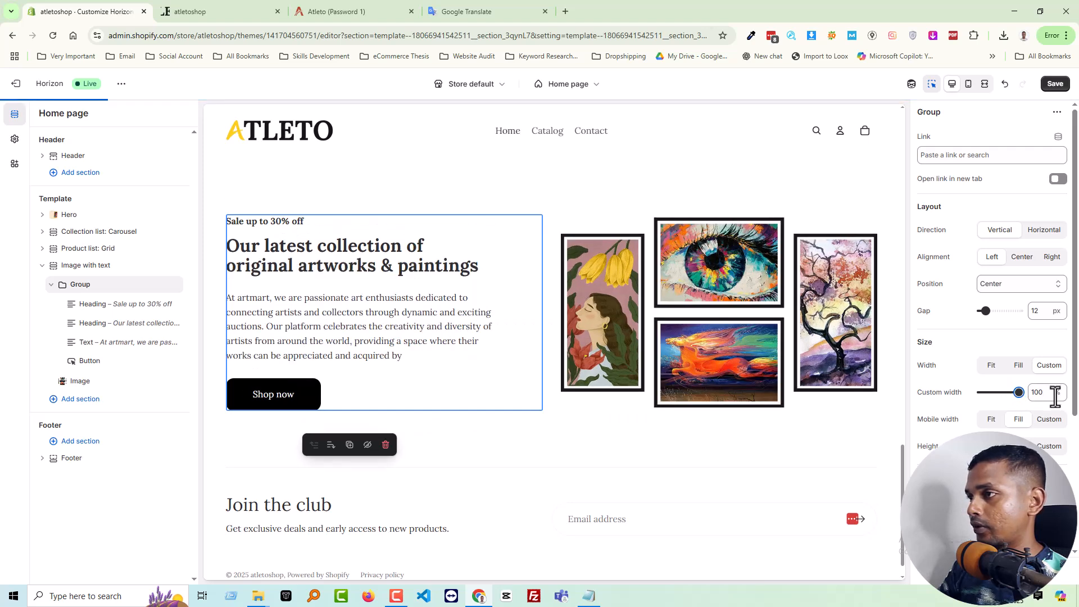
Set the text Group's custom width to 80% and its height to Fill, and save the home page
double_click(1036, 392)
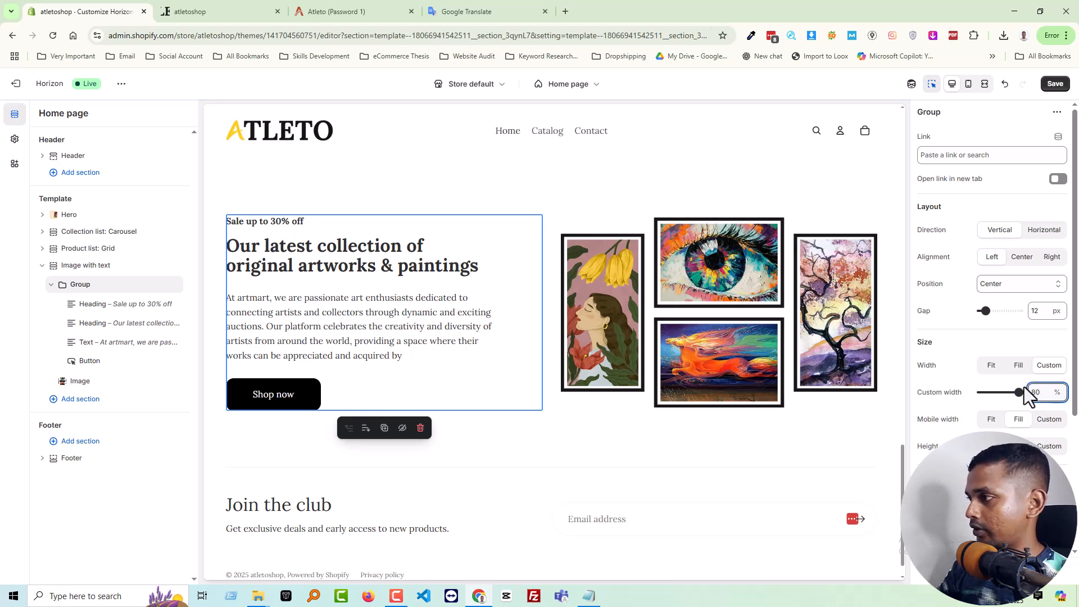
click(1023, 384)
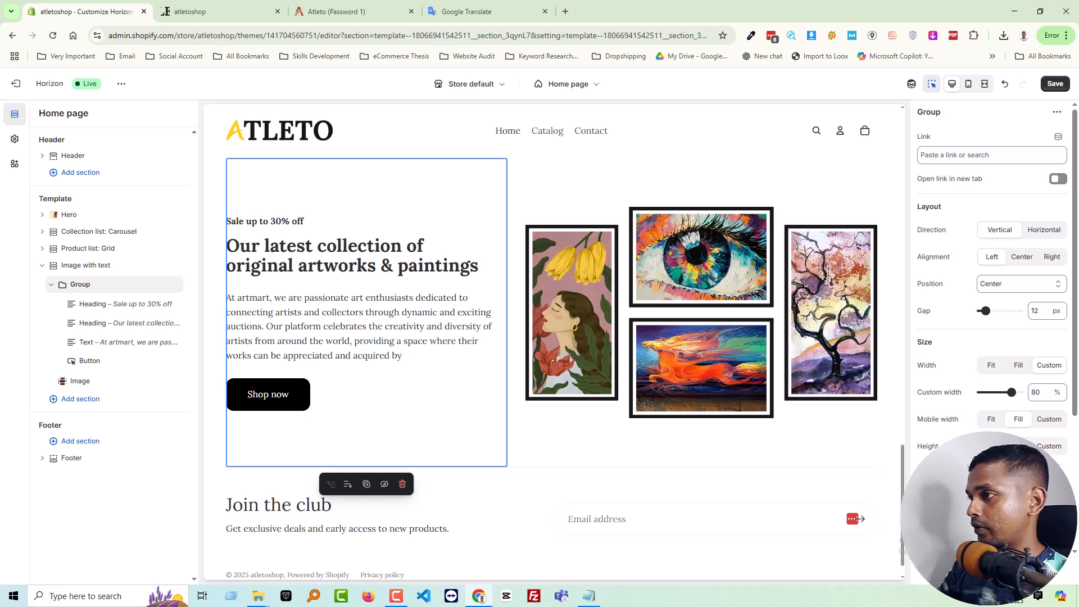
click(1054, 84)
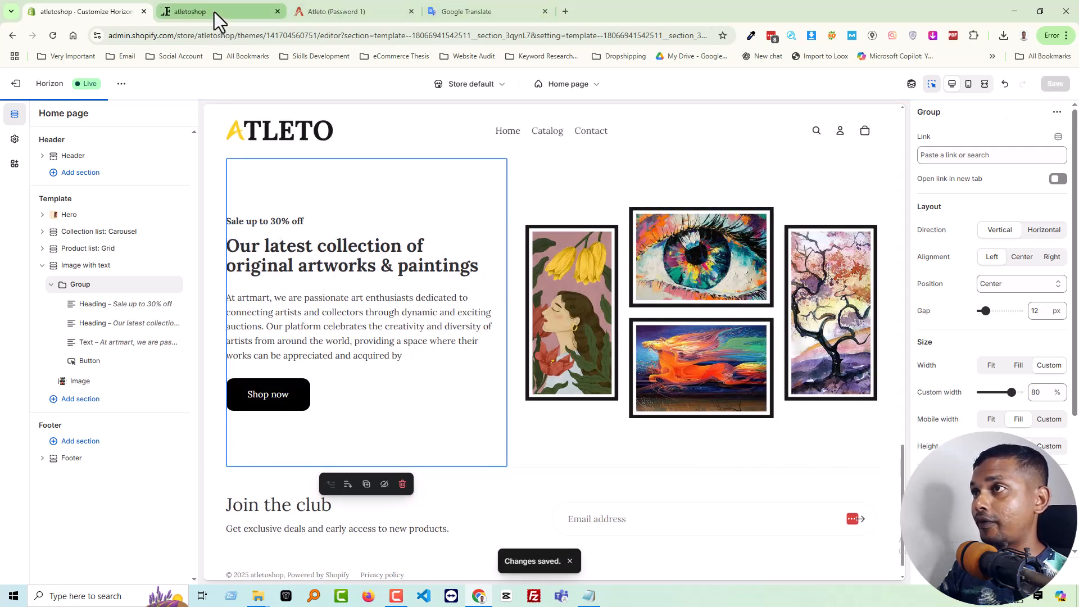
Reload the atletoshop storefront to review the 80% width banner, and return to the theme editor's preview of it
click(214, 12)
key(F5)
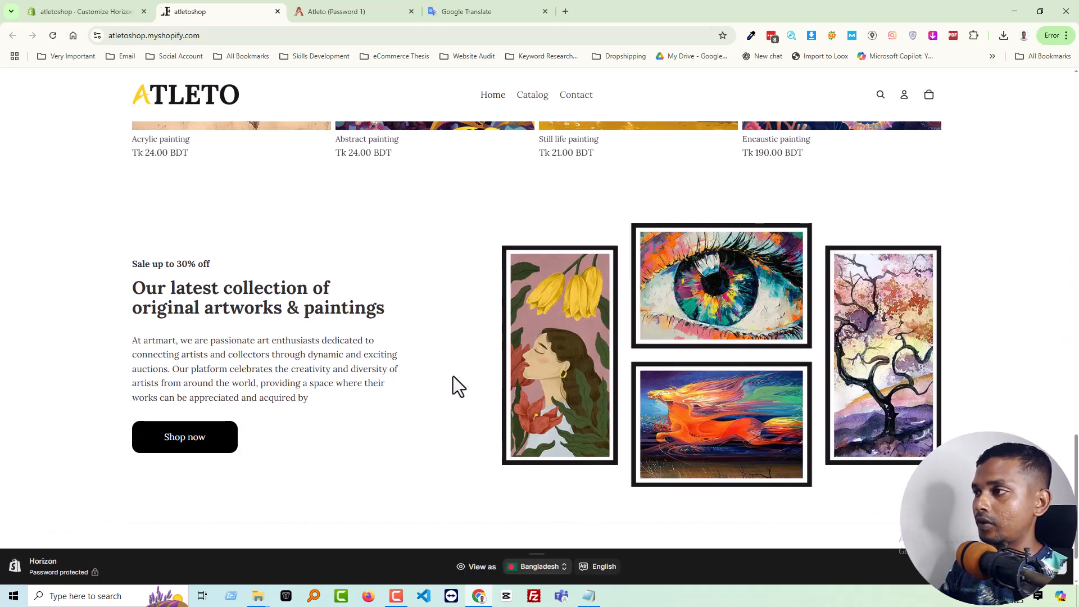
click(70, 8)
scroll(472, 384, down, 4)
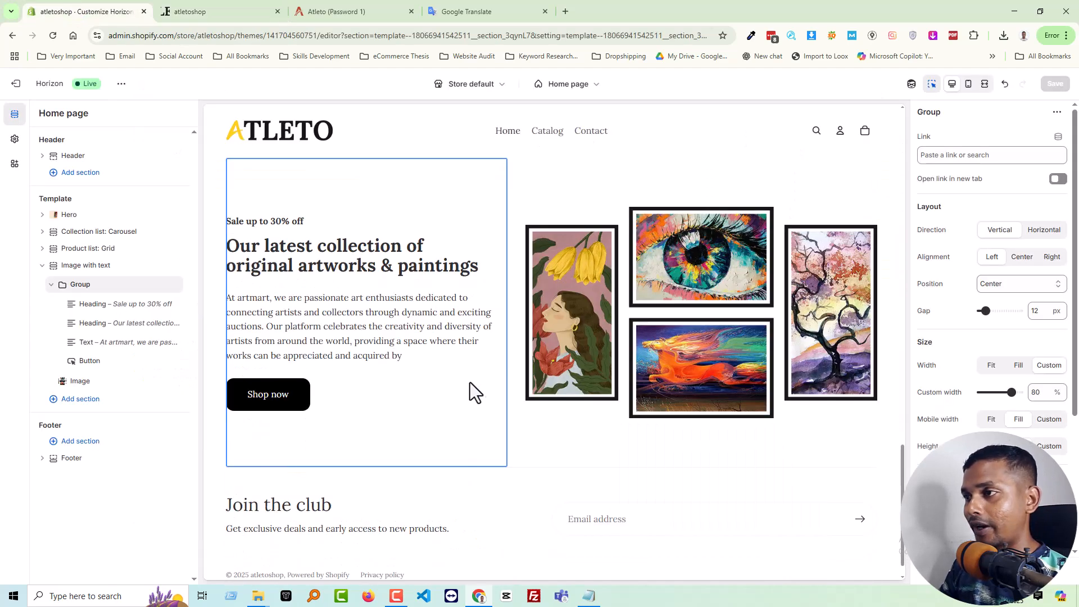
scroll(879, 316, down, 1)
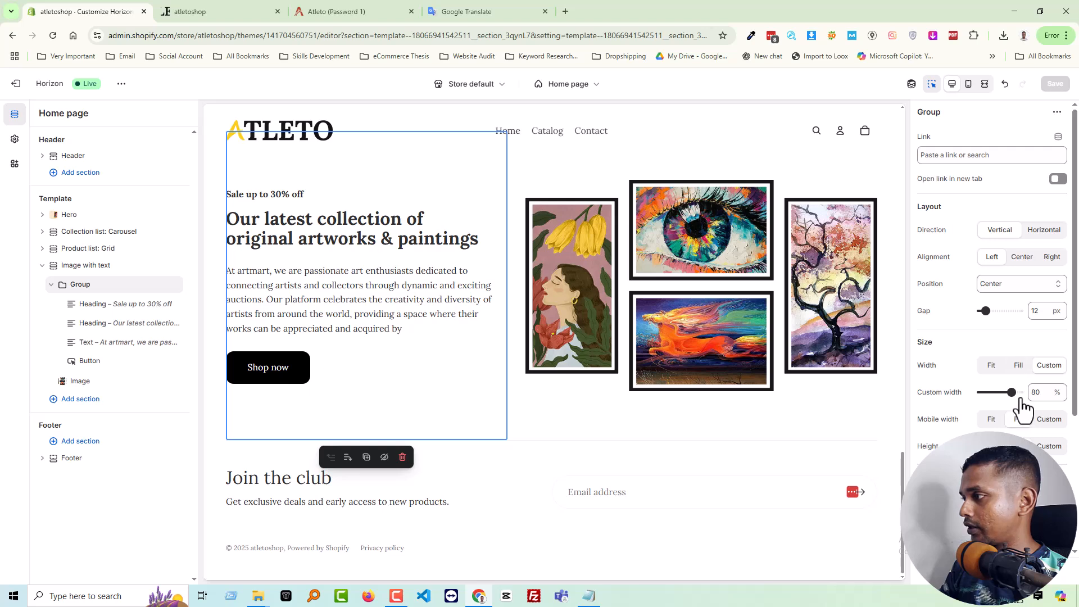
Change the text Group's width back to Fit and save the home page
click(1018, 367)
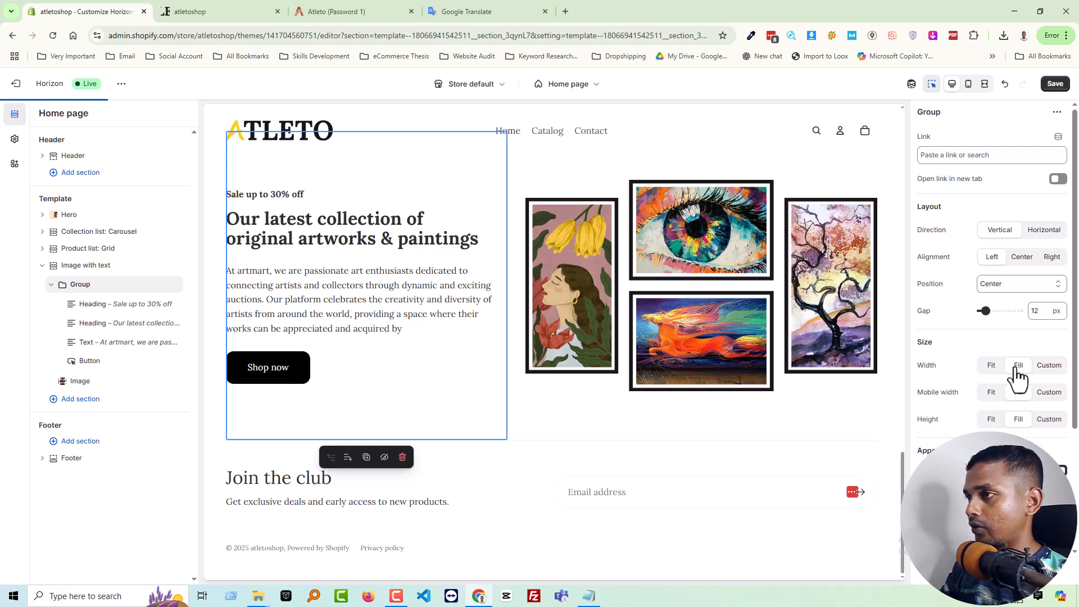
click(985, 371)
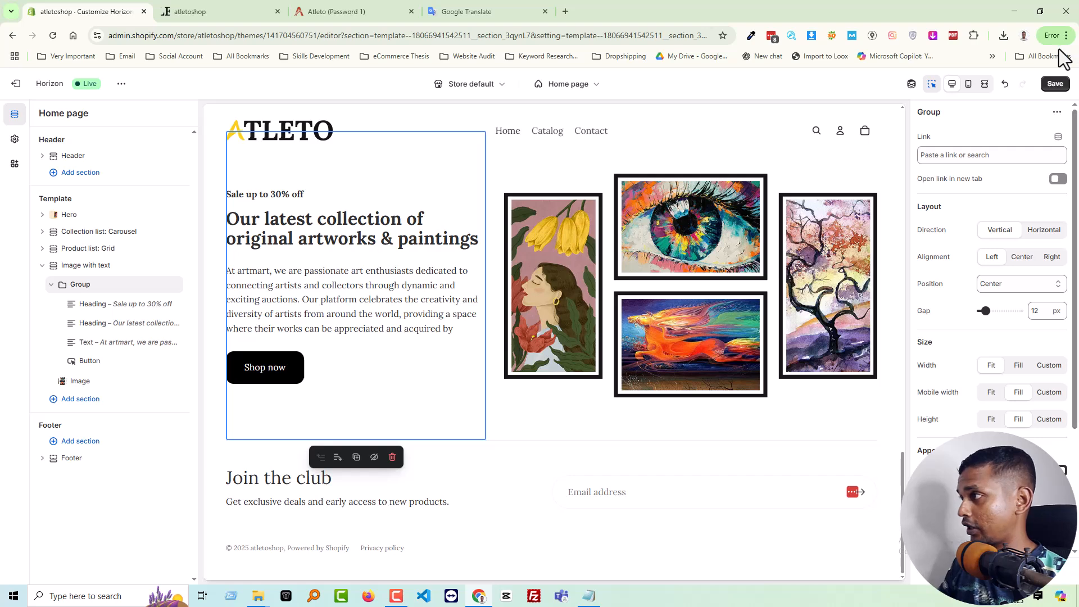
click(1054, 84)
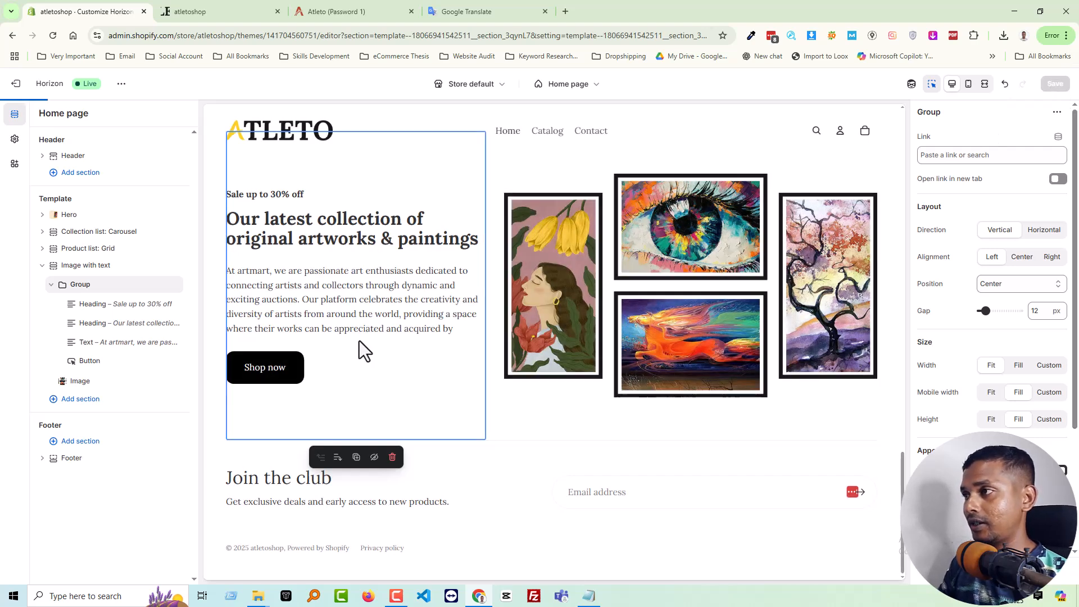
Reload the atletoshop storefront and compare its art collection banner with the one in the Atleto demo store
click(272, 10)
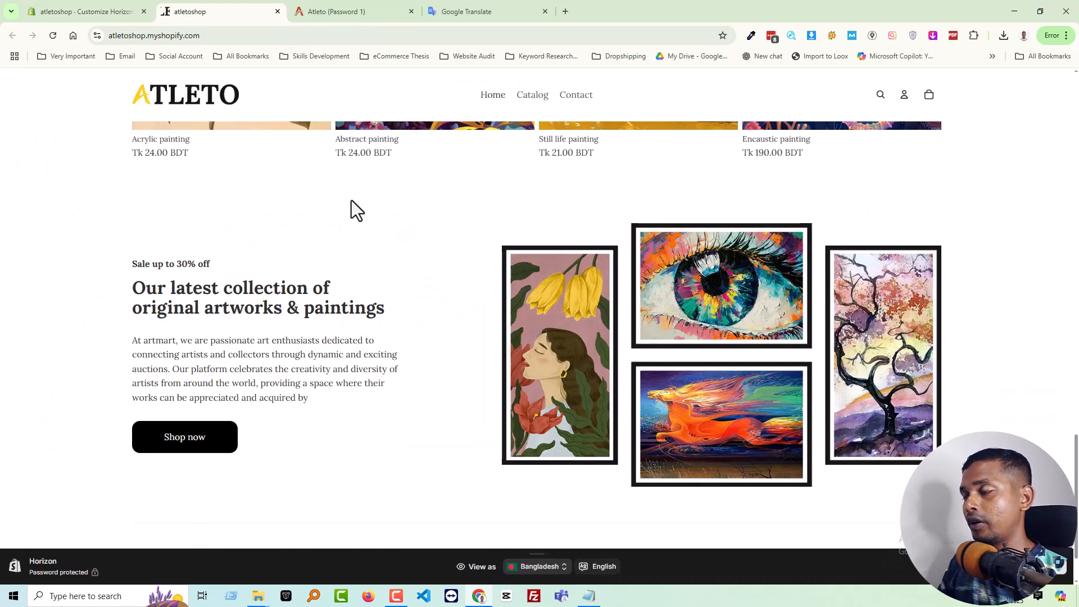
key(F5)
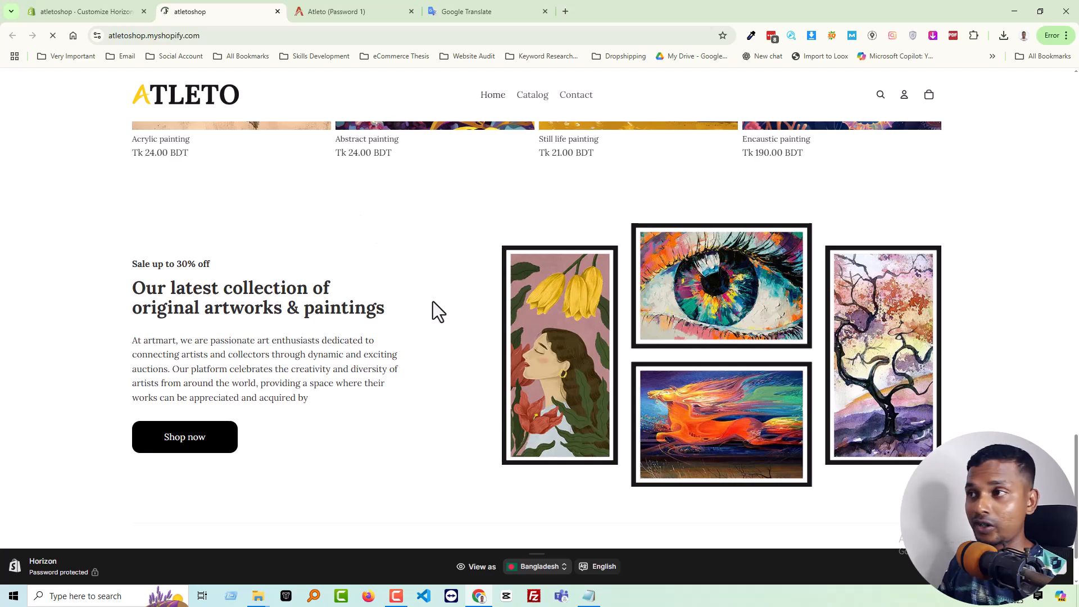
scroll(443, 302, down, 2)
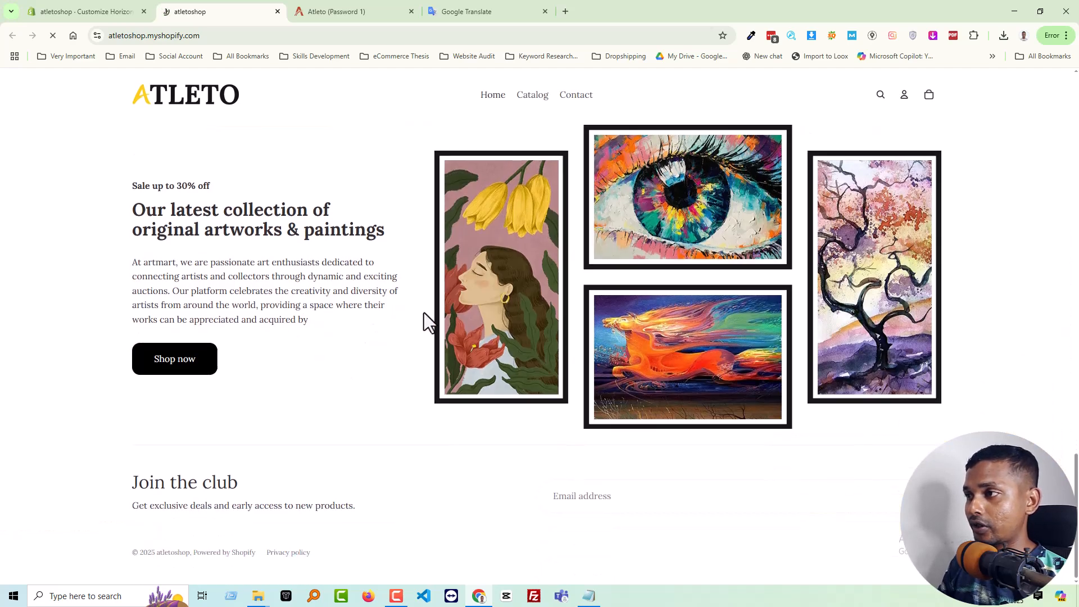
click(343, 11)
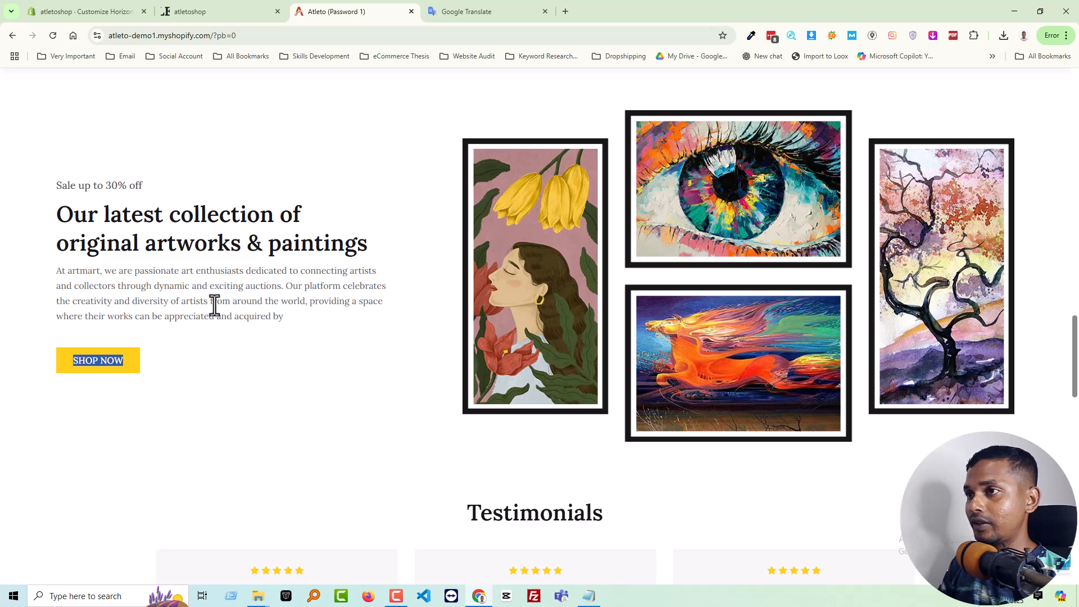
click(368, 389)
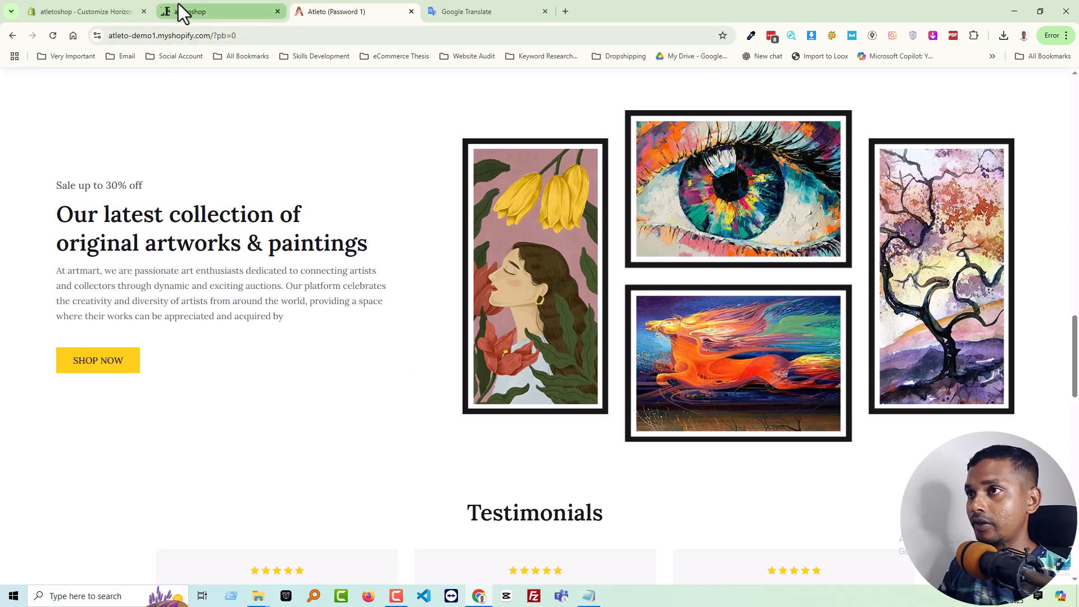
Review the atletoshop storefront's home page from the art collection banner back up to the hero banner
click(225, 11)
scroll(369, 273, down, 3)
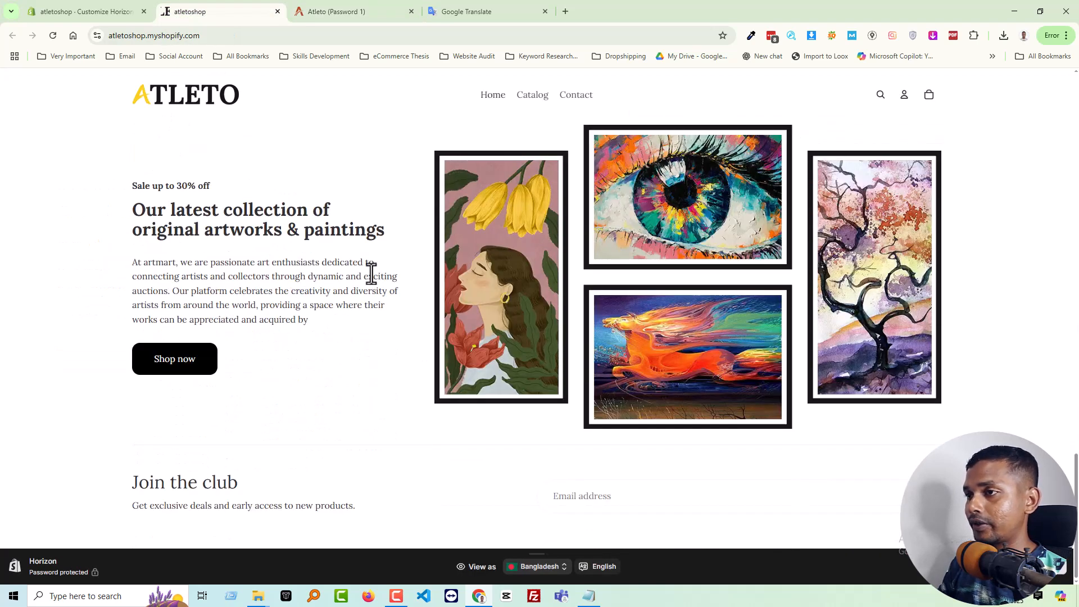
scroll(259, 338, up, 10)
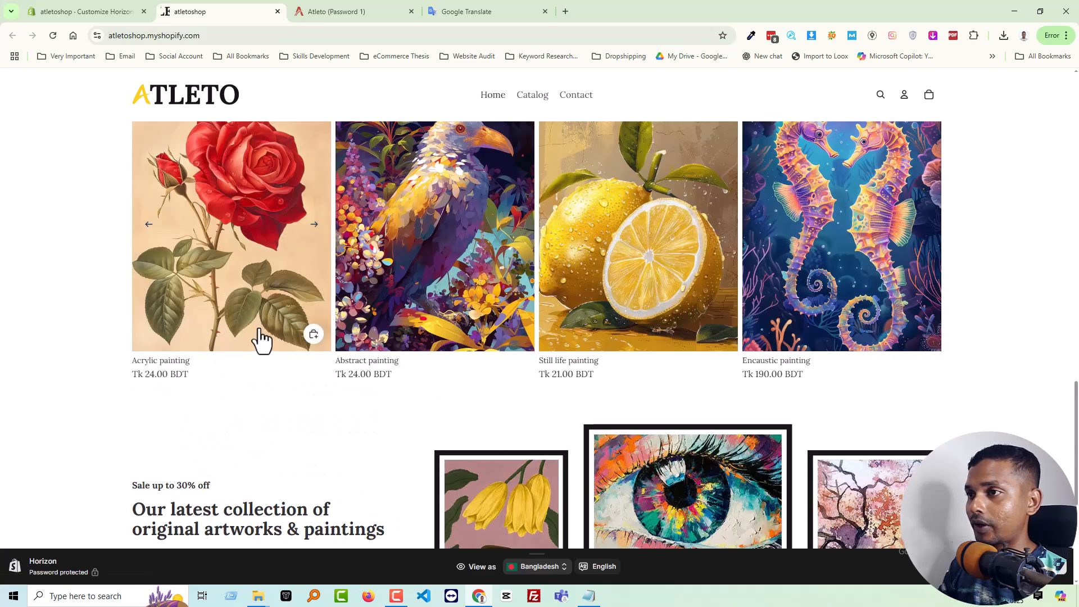
scroll(261, 328, up, 8)
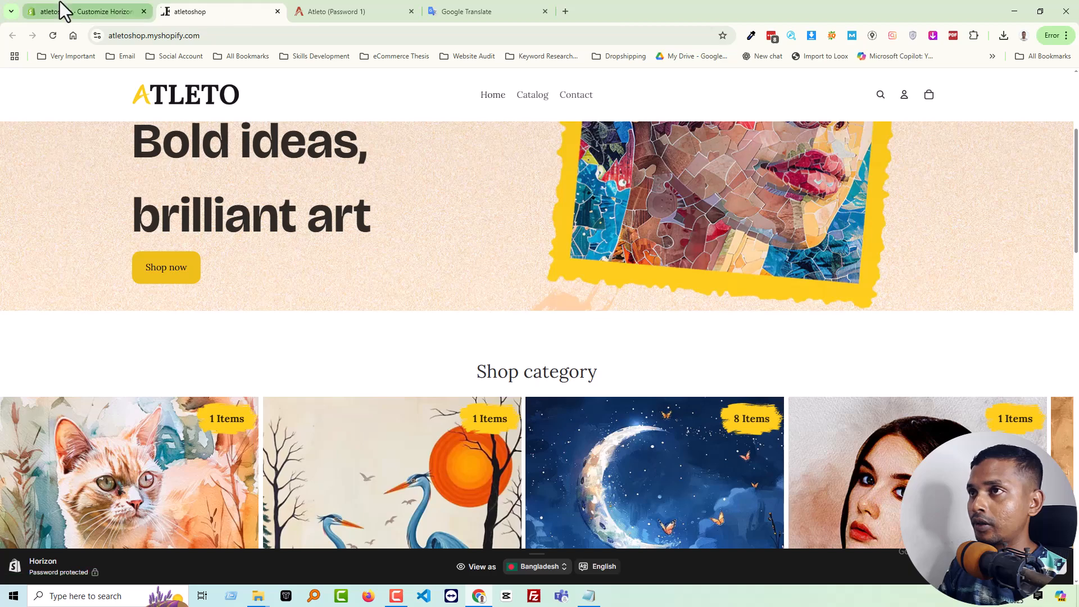
In the theme editor, try a custom desktop width on the hero's Shop now button and return it to Fit
click(67, 11)
scroll(398, 299, up, 5)
scroll(312, 289, up, 10)
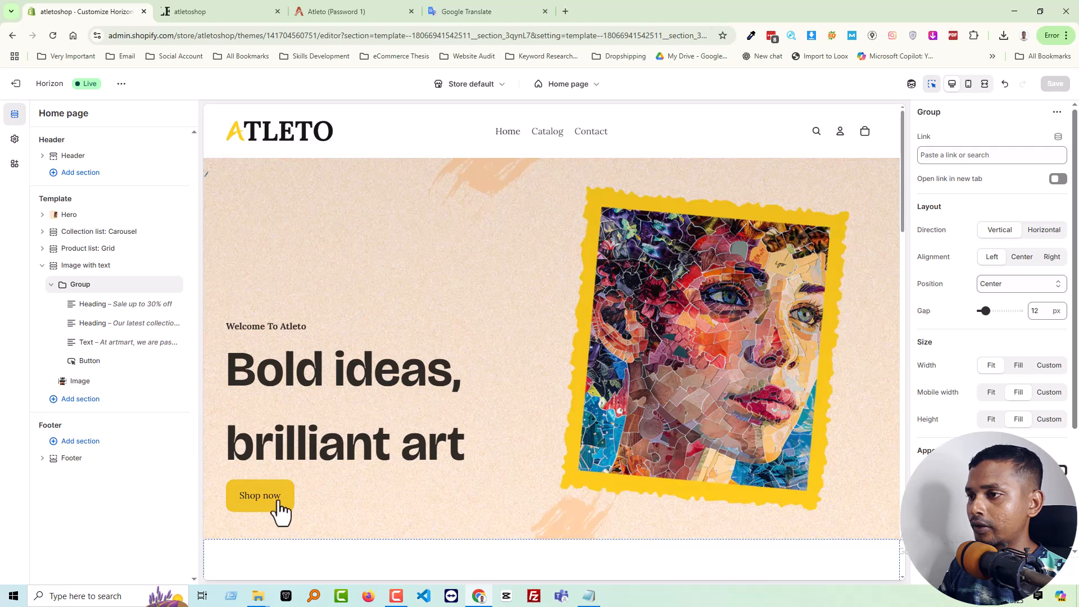
click(279, 509)
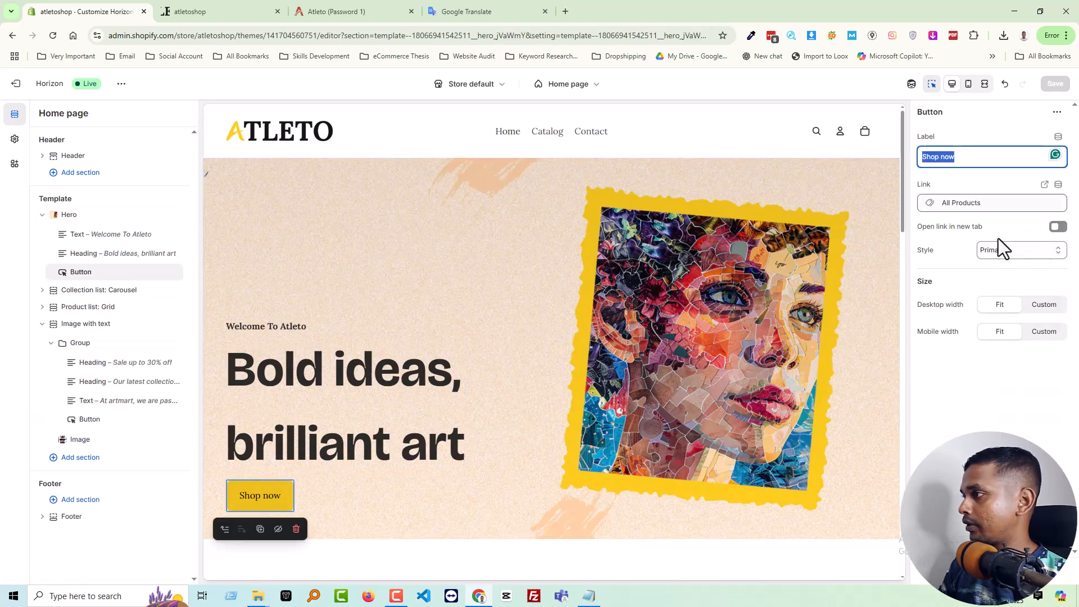
click(1043, 308)
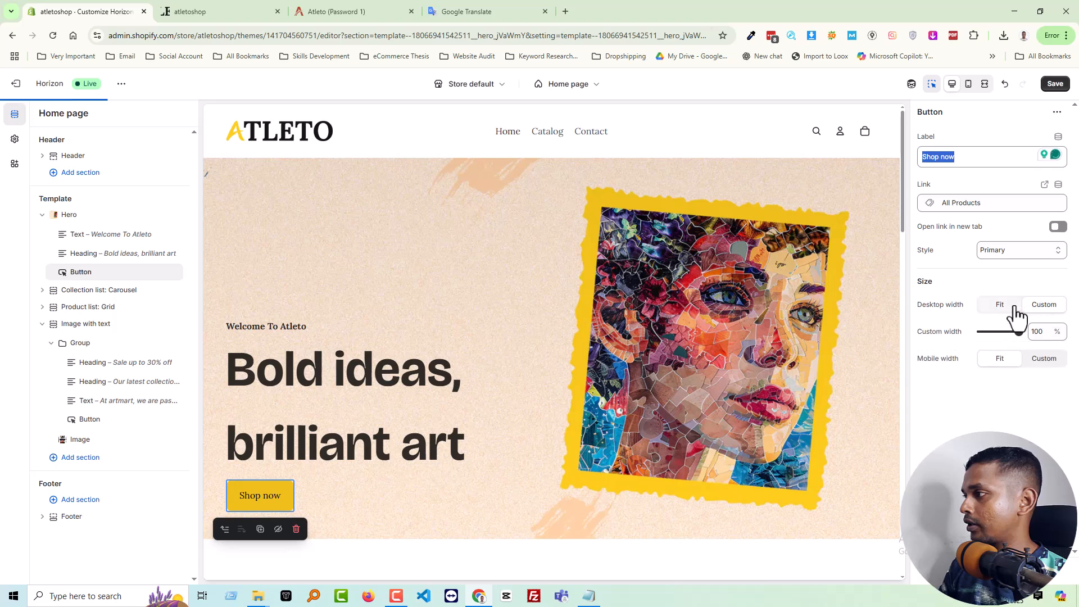
click(1013, 308)
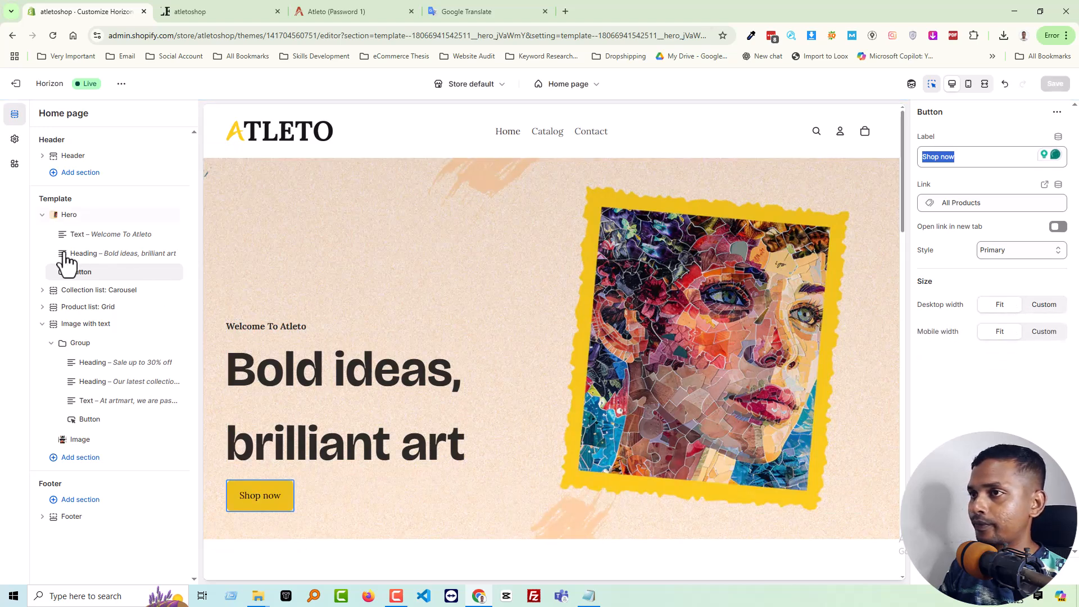
Examine the Hero section's layout, appearance and padding settings, including its button background and text colors
click(862, 332)
scroll(984, 337, down, 8)
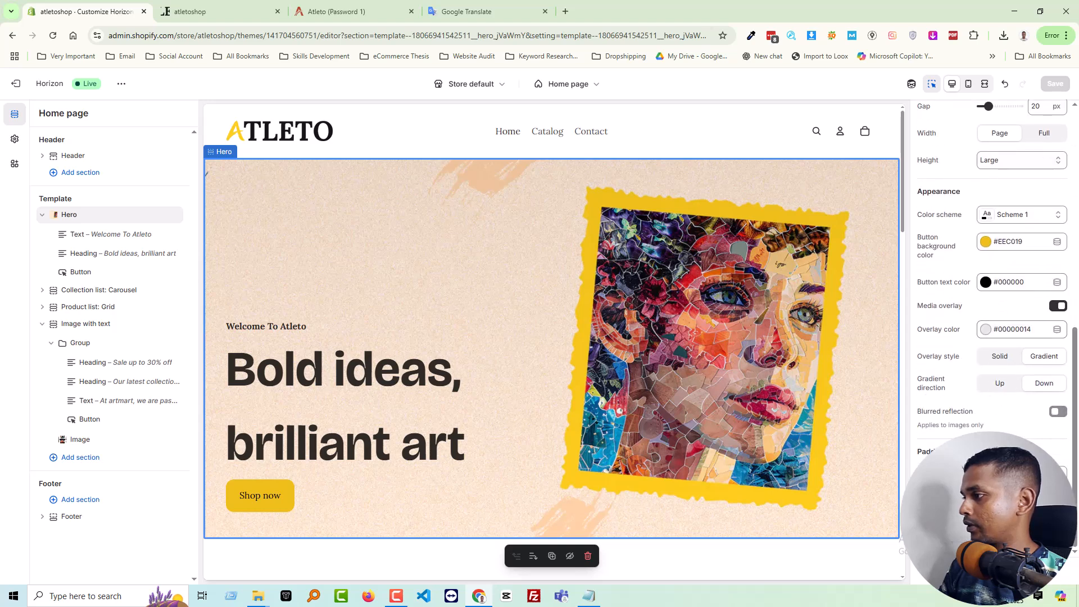
scroll(992, 281, down, 2)
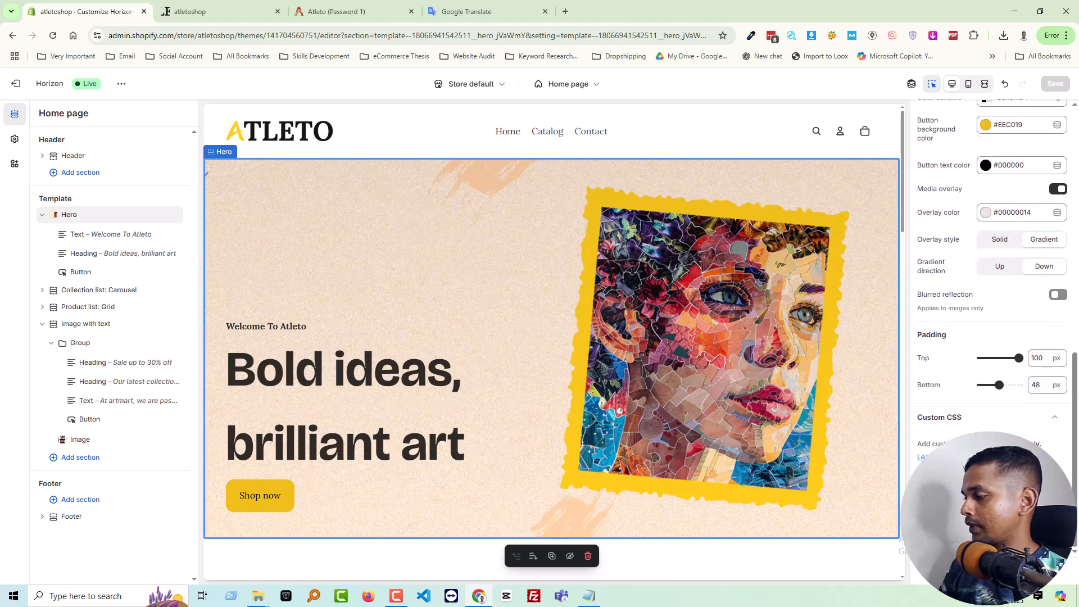
Switch to the Atleto demo store and examine its Testimonials section, paging between the carousel's slides
click(361, 9)
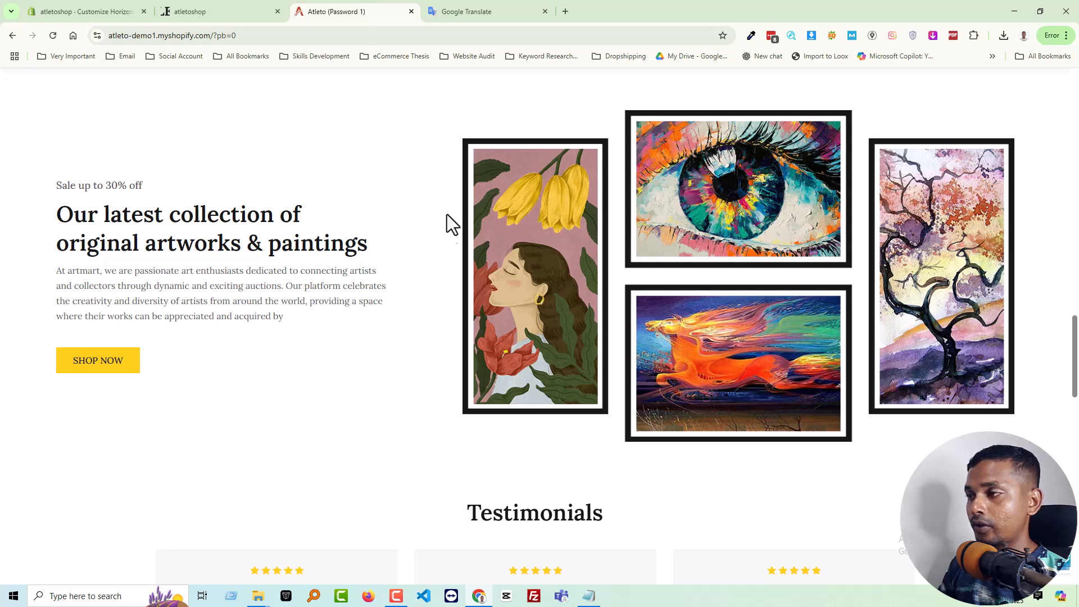
scroll(449, 224, down, 6)
scroll(354, 248, up, 1)
scroll(354, 246, down, 1)
scroll(371, 253, up, 1)
scroll(369, 250, down, 1)
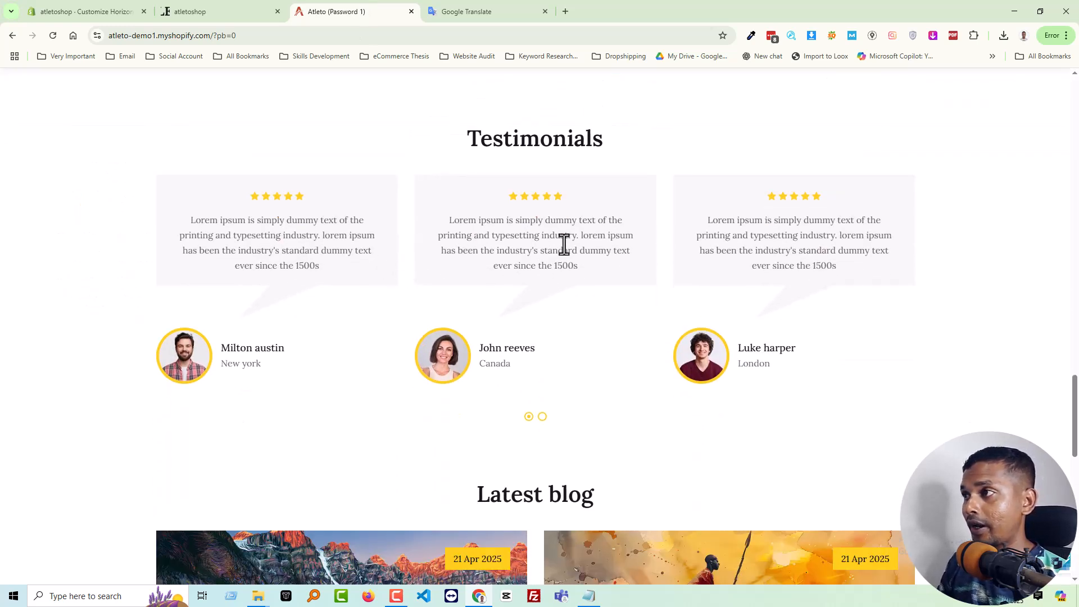
click(542, 416)
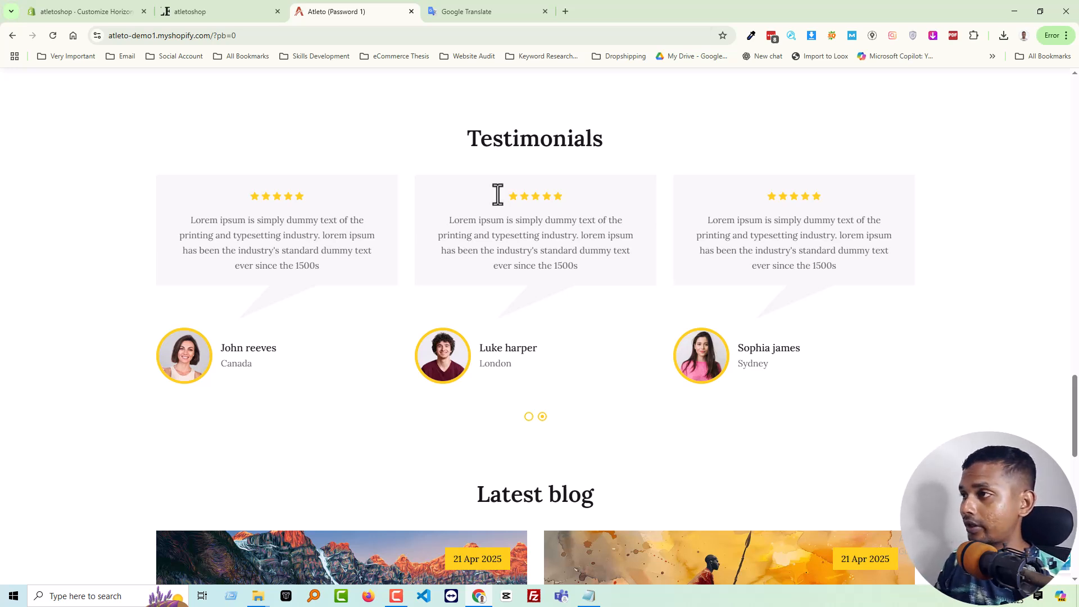
click(530, 418)
click(543, 418)
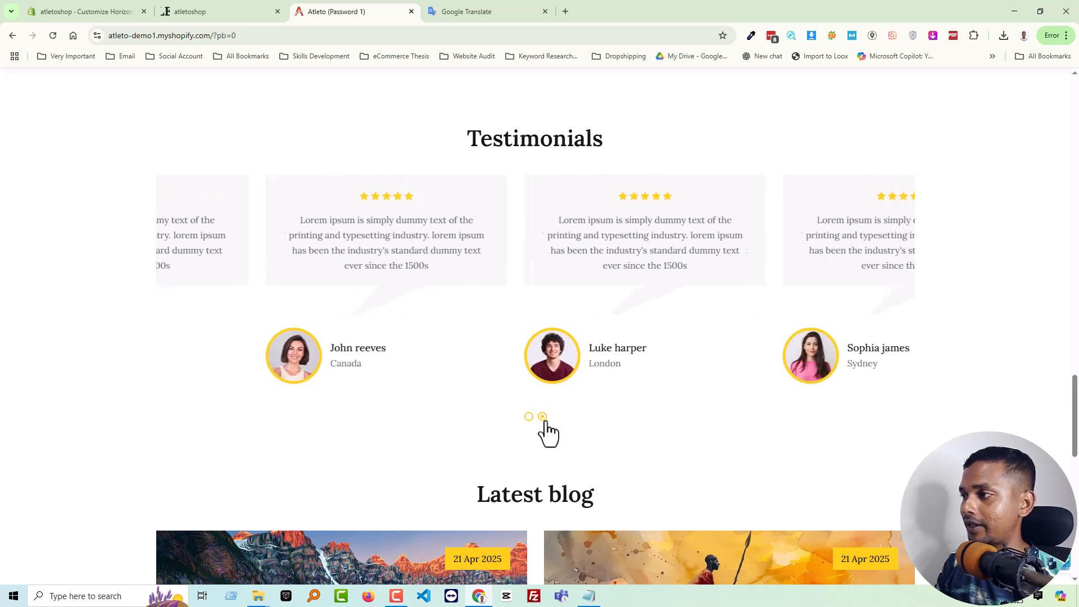